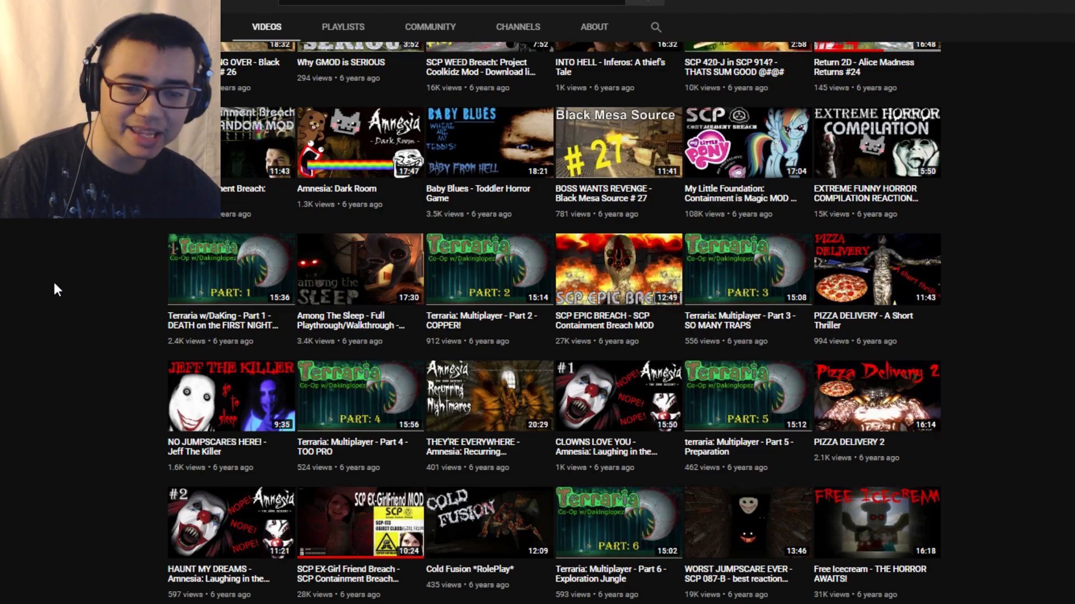
scroll(45, 283, "down", 4)
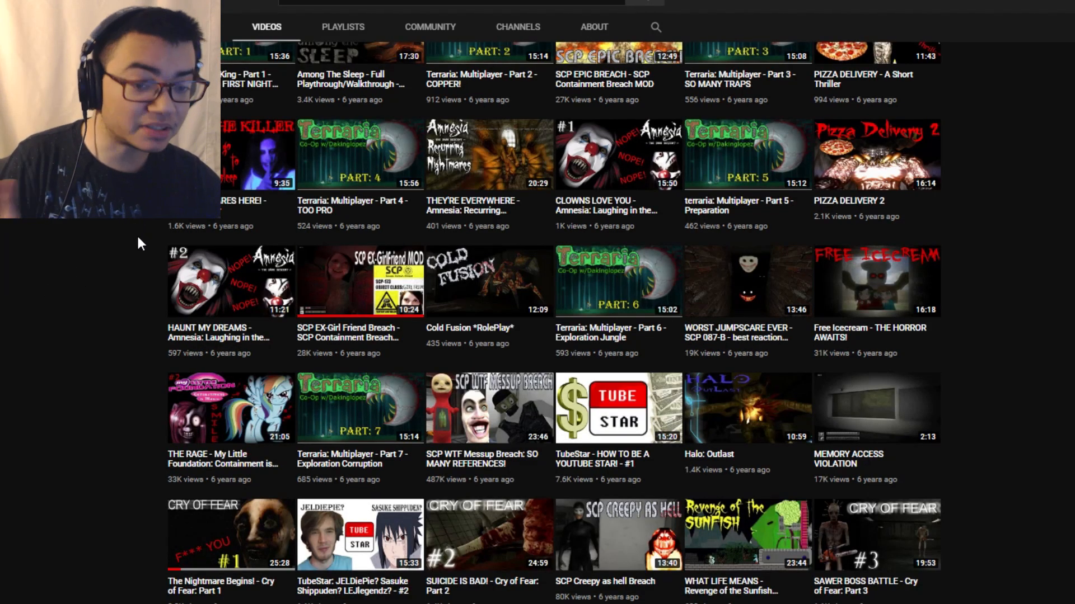
mouse_move(924, 220)
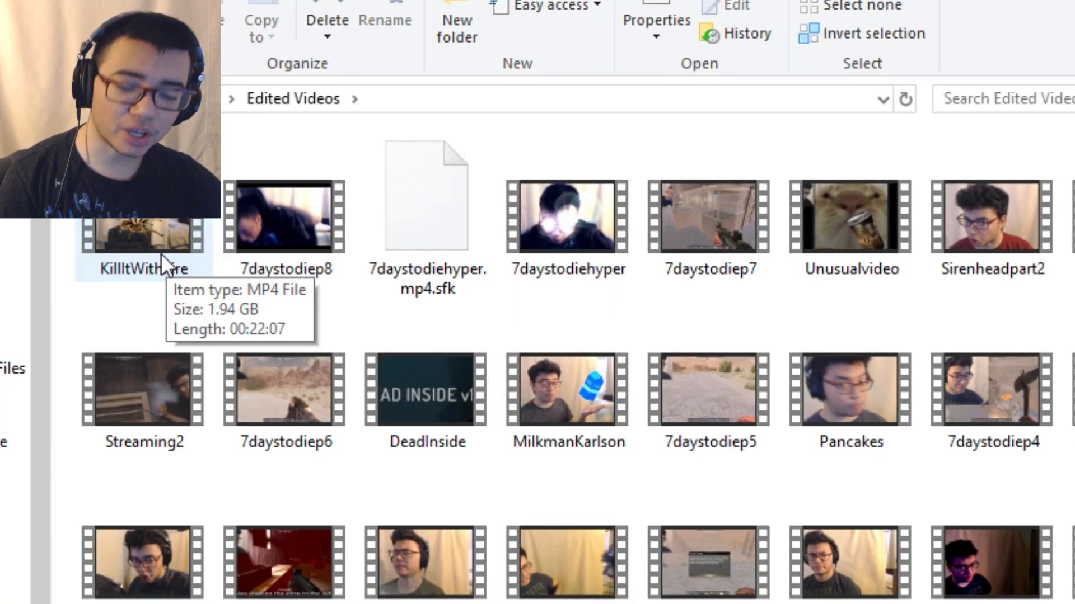
- Open the KillItWithFire video from the Edited Videos folder
left_click(157, 244)
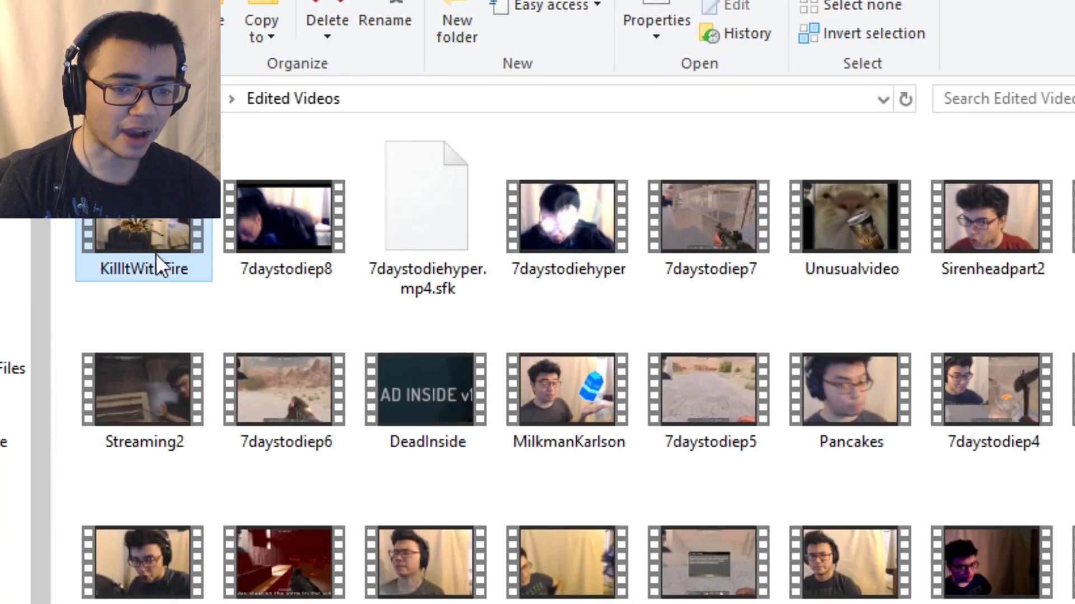
double_click(155, 254)
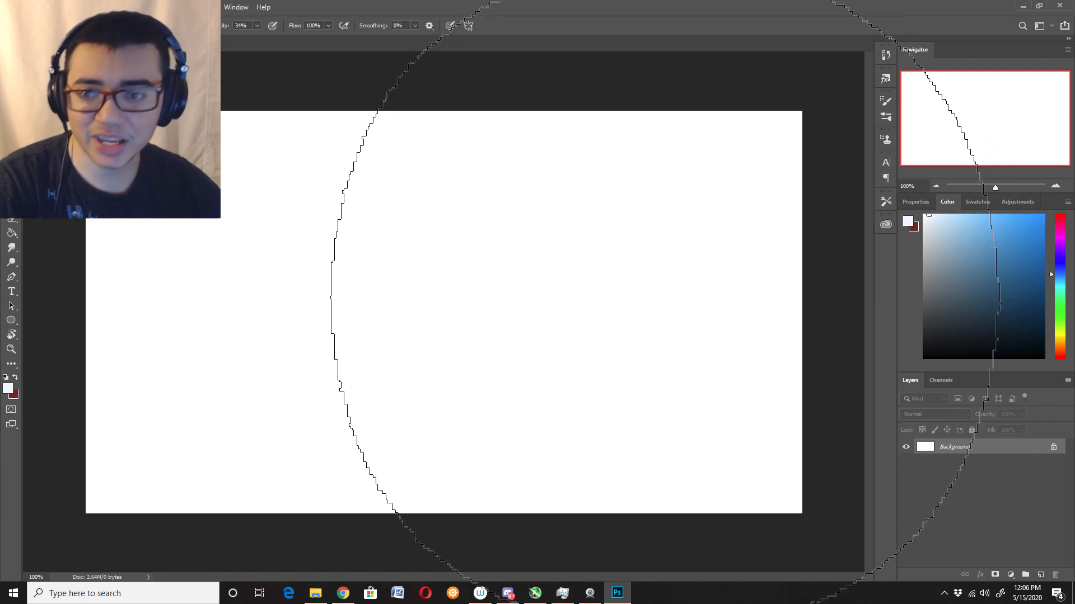
- Reduce the oversized brush tip for the blank white canvas
scroll(528, 281, "down", 2)
scroll(528, 281, "down", 2)
key("bracketleft")
key("bracketleft")
key("bracketleft")
key("bracketleft")
key("bracketleft")
key("bracketleft")
key("alt")
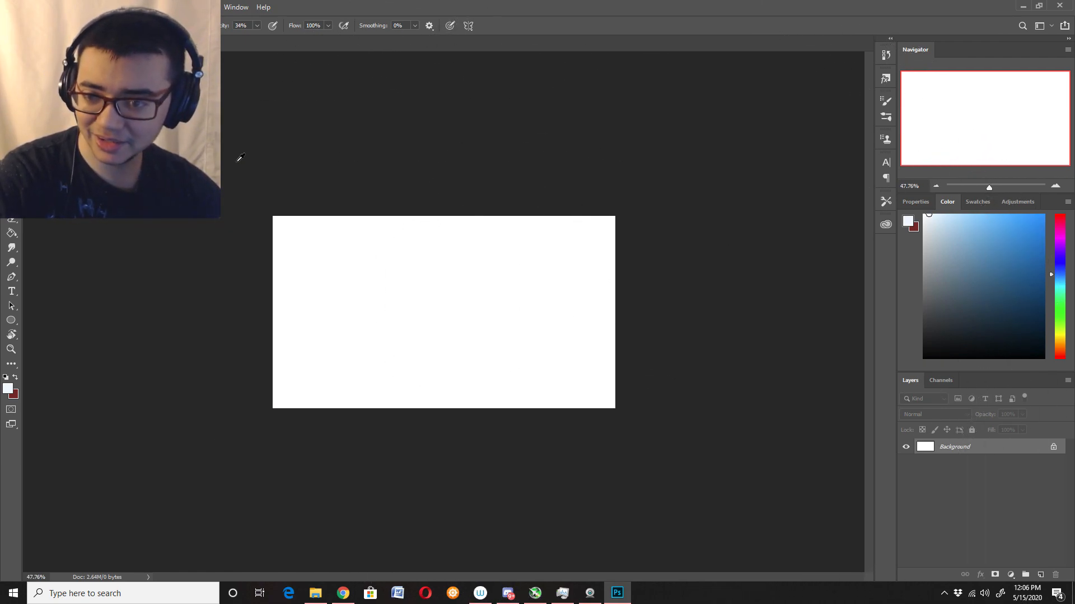
scroll(427, 223, "up", 3)
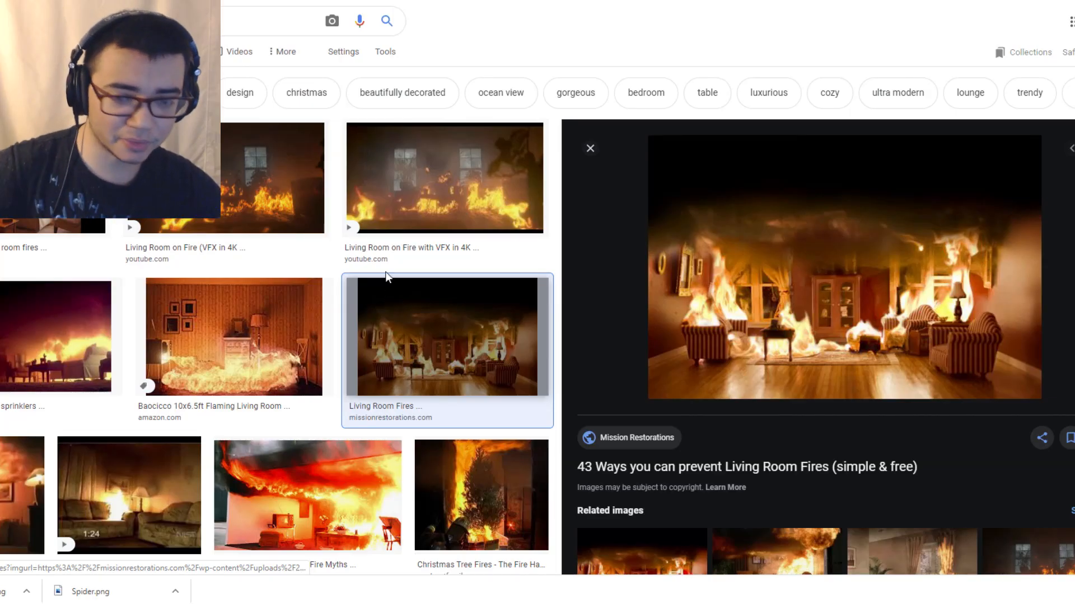
- Copy the Mission Restorations living room fire image from the search results and paste it into the blank Photoshop document
scroll(778, 285, "down", 1)
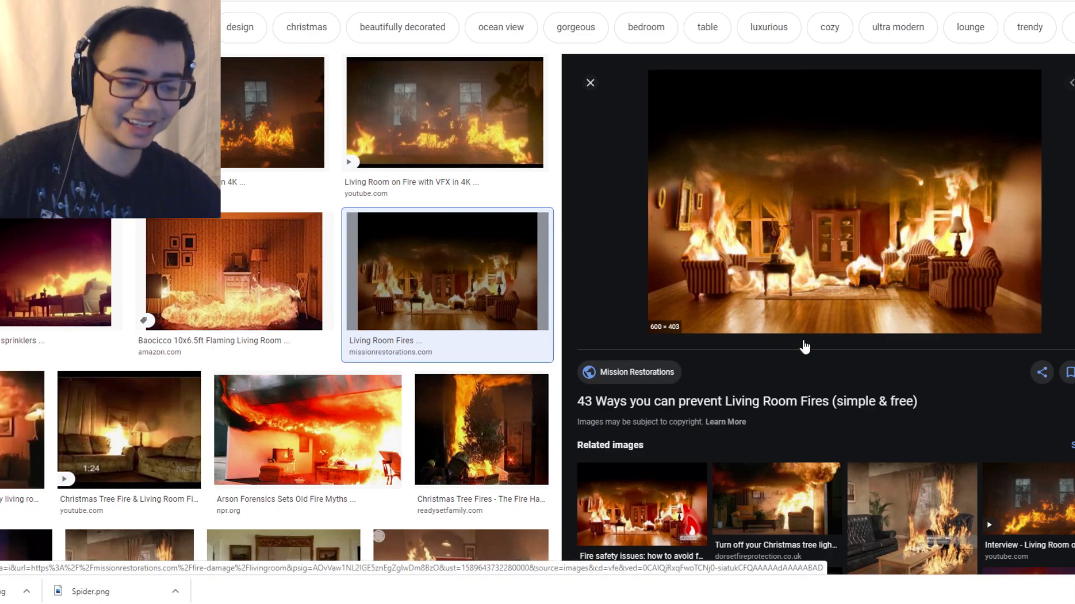
right_click(689, 293)
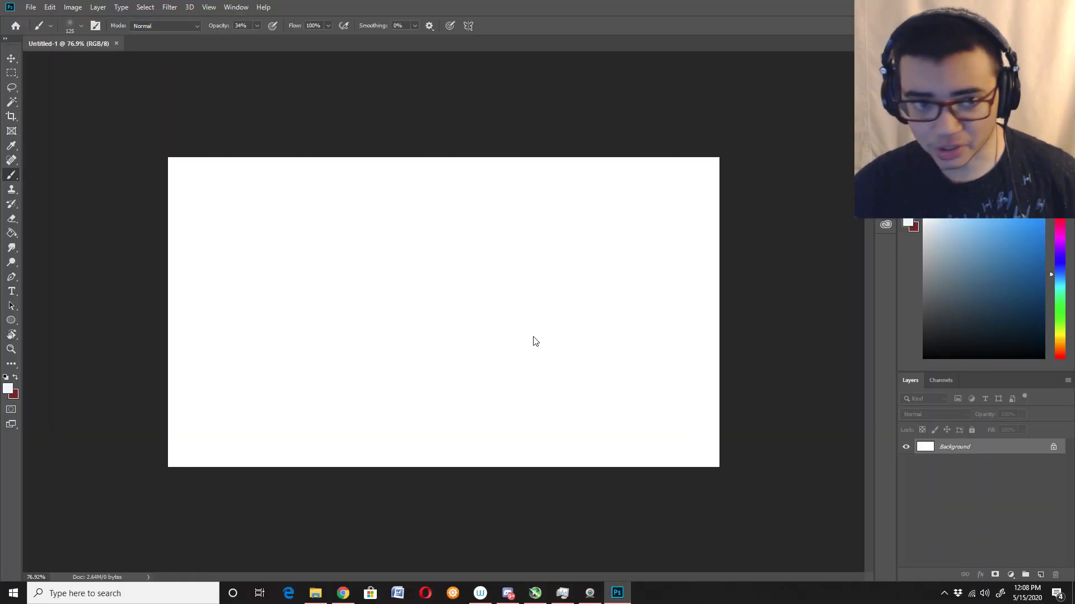
left_click(50, 8)
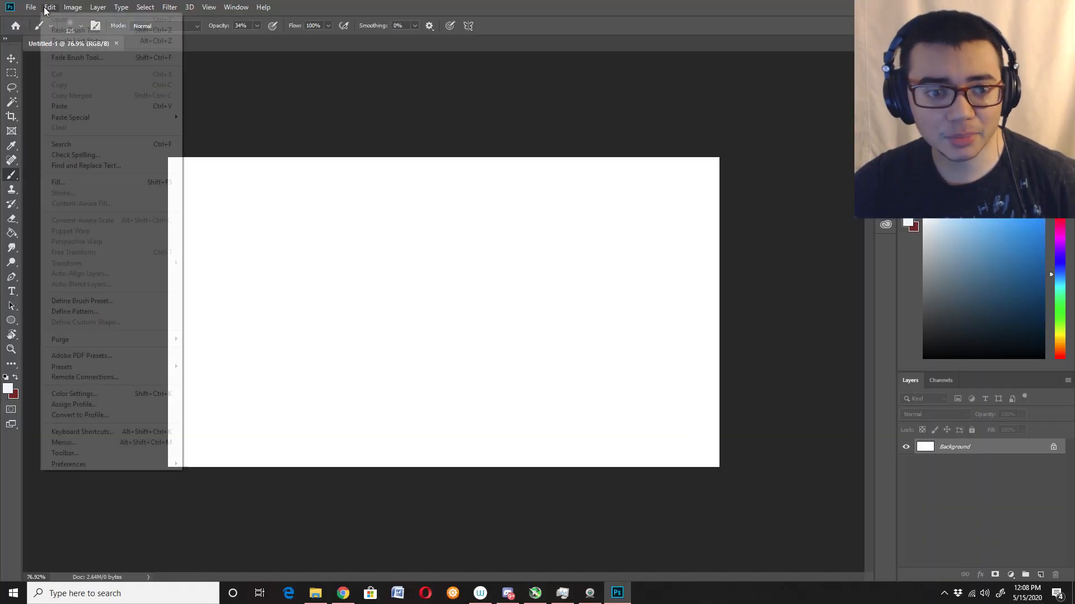
left_click(84, 106)
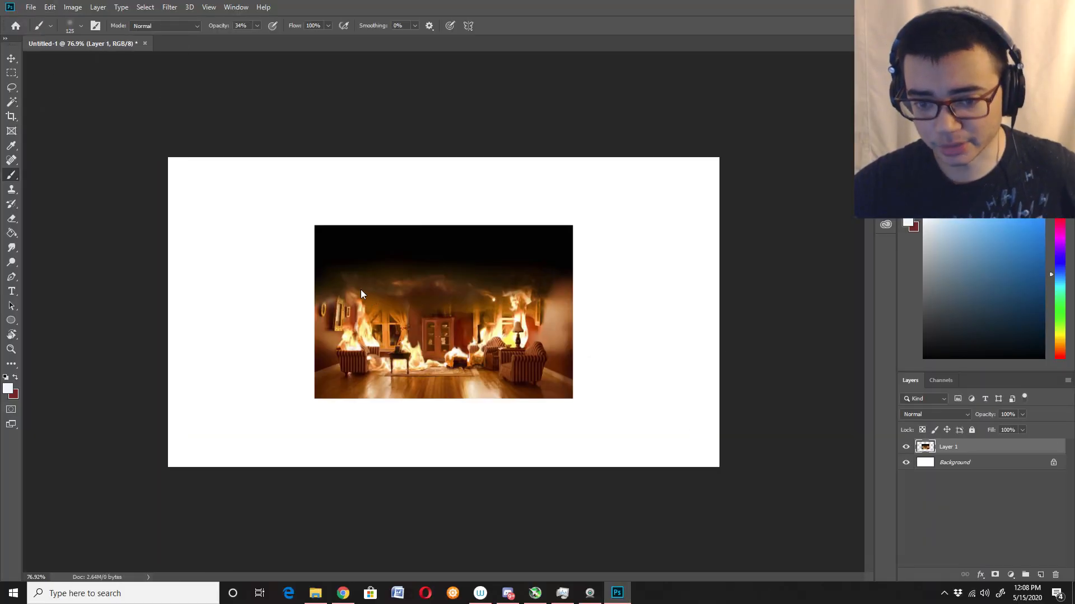
- Scale the pasted living room fire image to about 252% and position it so it fills the whole canvas
key("ctrl+t")
left_click_drag(572, 225, 808, 65)
left_click_drag(711, 264, 548, 369)
left_click_drag(645, 169, 796, 67)
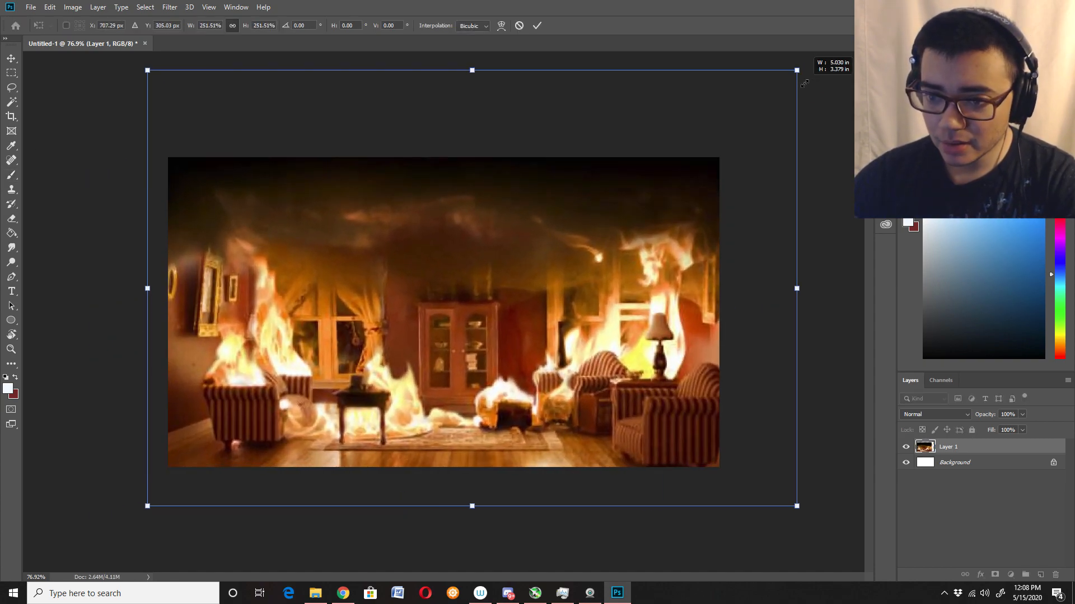
left_click_drag(754, 224, 738, 200)
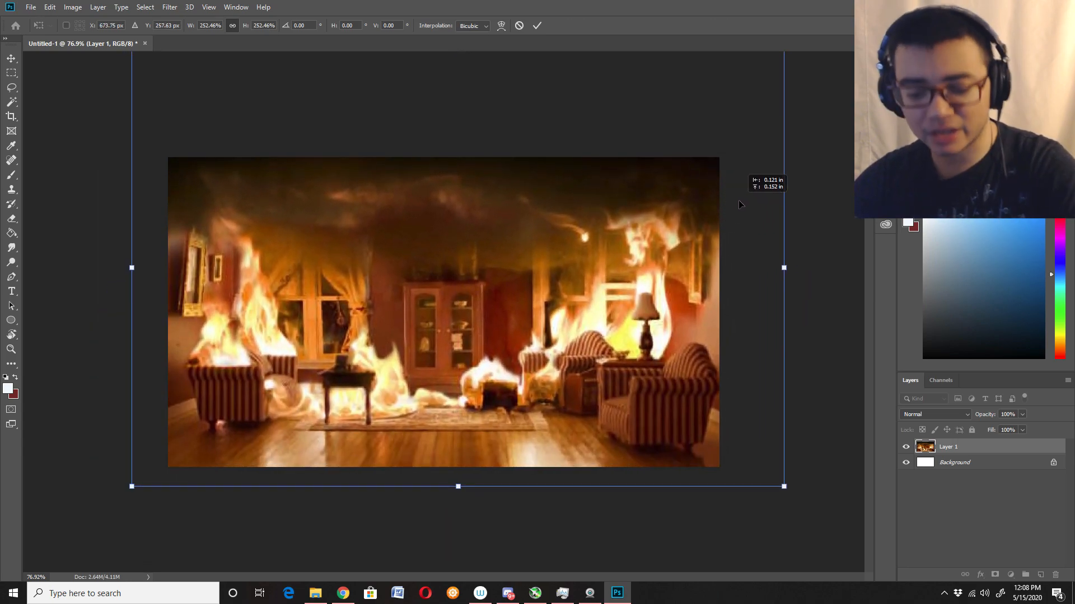
key("Return")
scroll(577, 280, "down", 2)
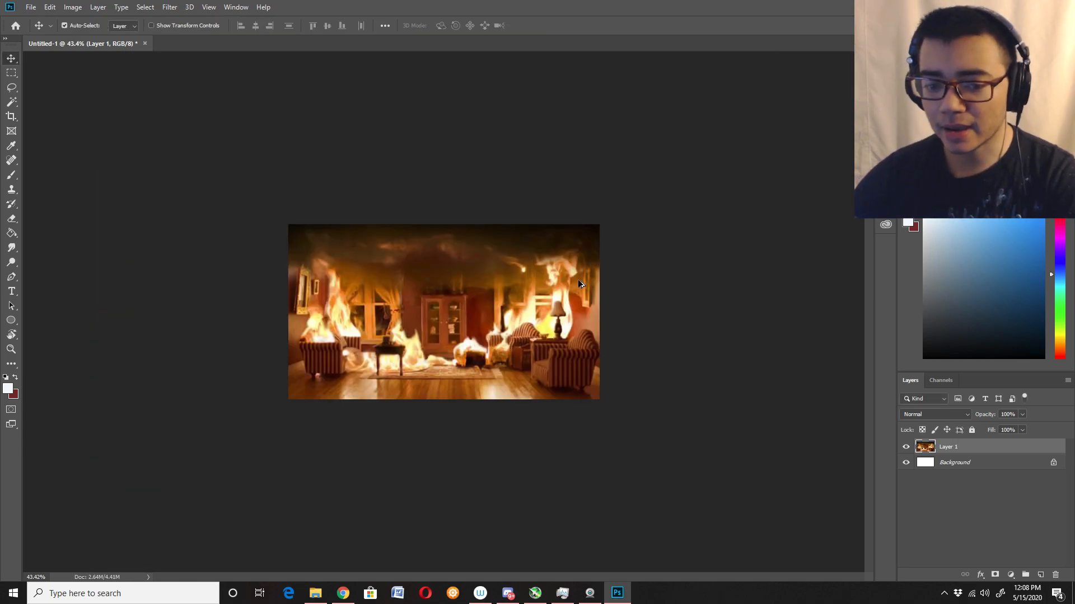
- Apply a Gaussian Blur with a 12.5-pixel radius to the living room fire layer
scroll(508, 290, "up", 2)
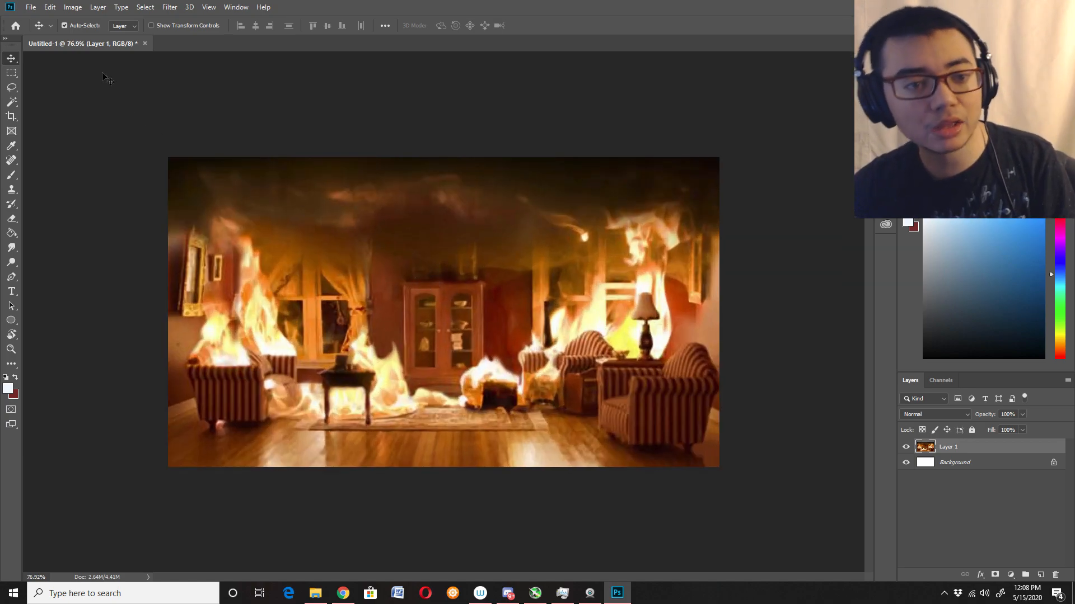
left_click(171, 11)
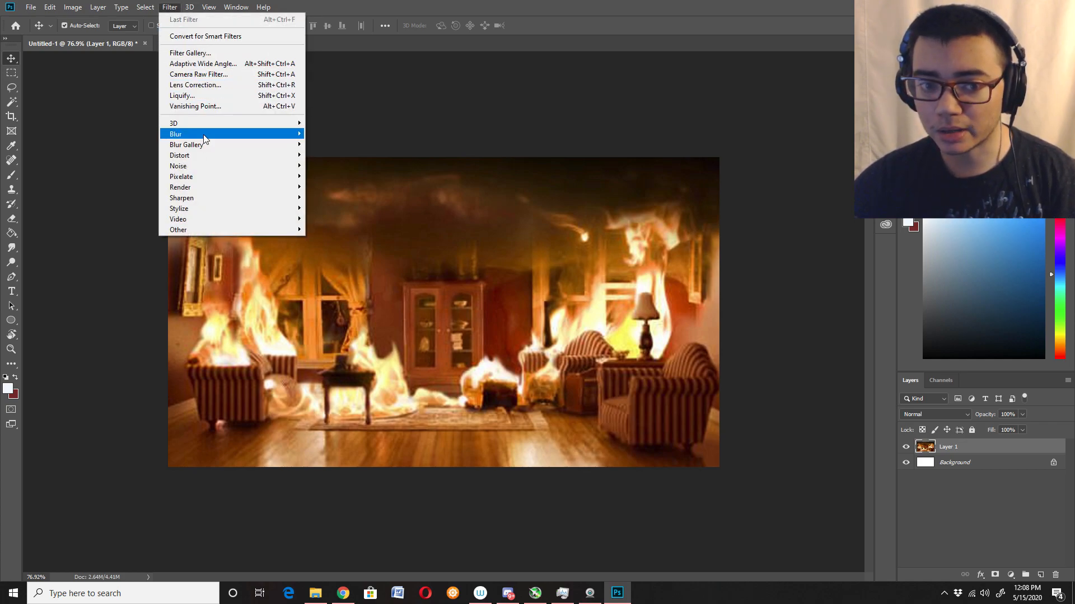
mouse_move(222, 137)
left_click(336, 176)
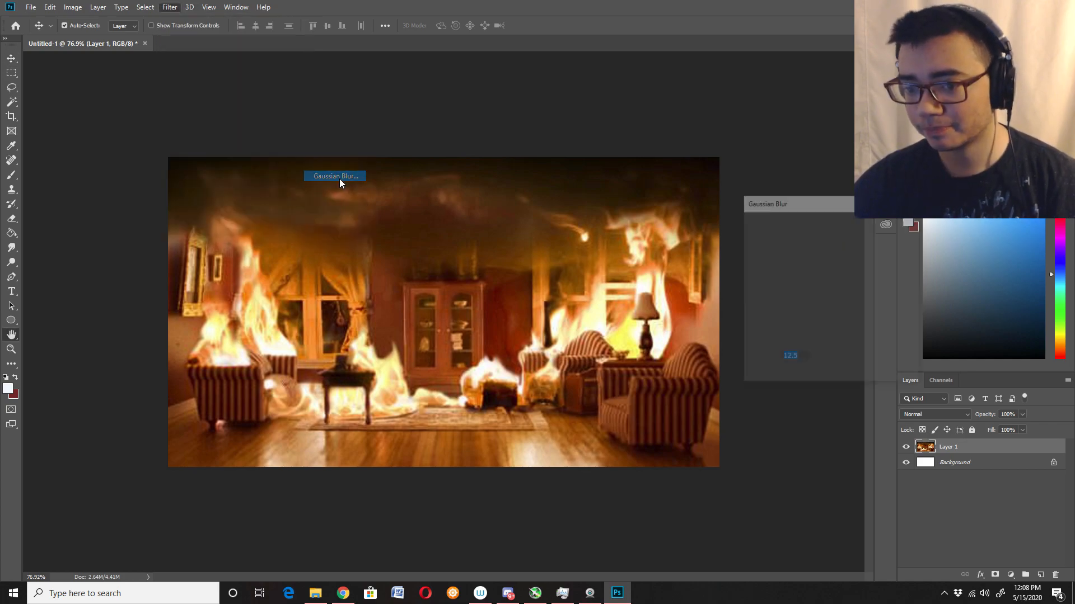
left_click_drag(810, 207, 804, 163)
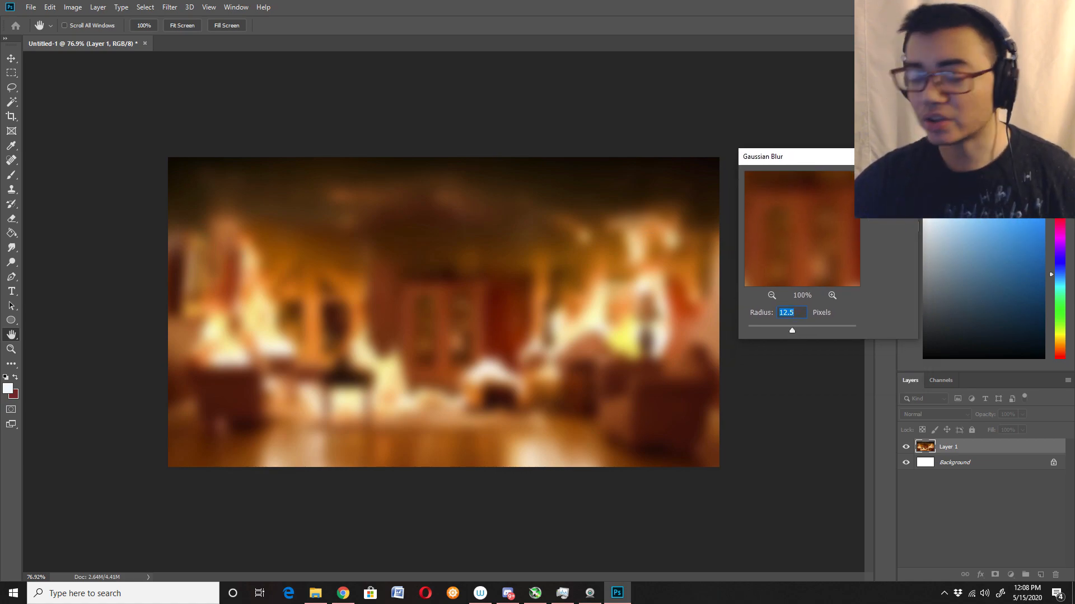
left_click_drag(804, 160, 804, 137)
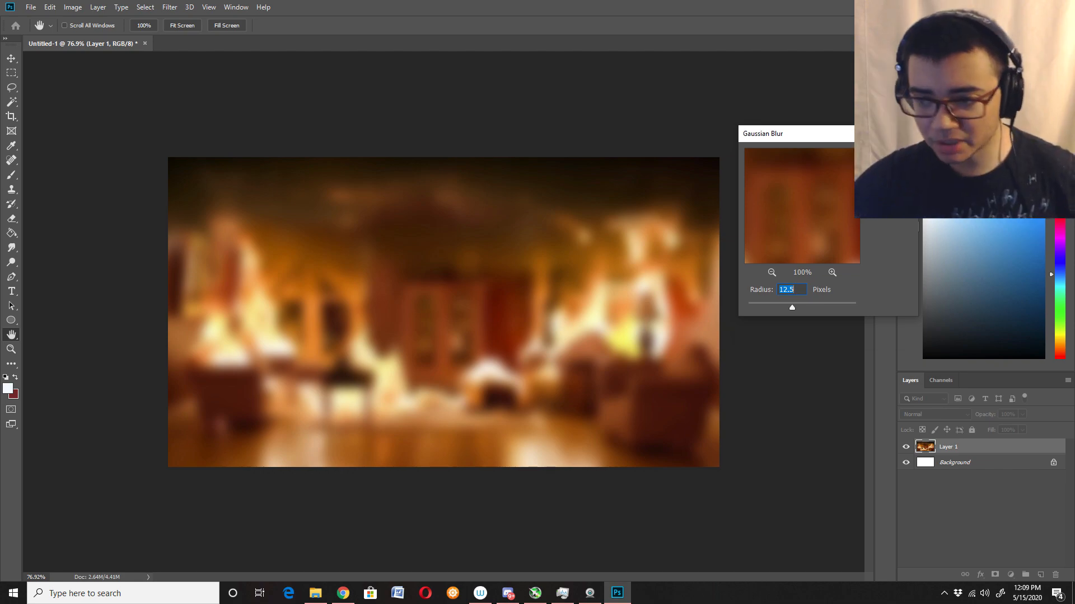
key("Return")
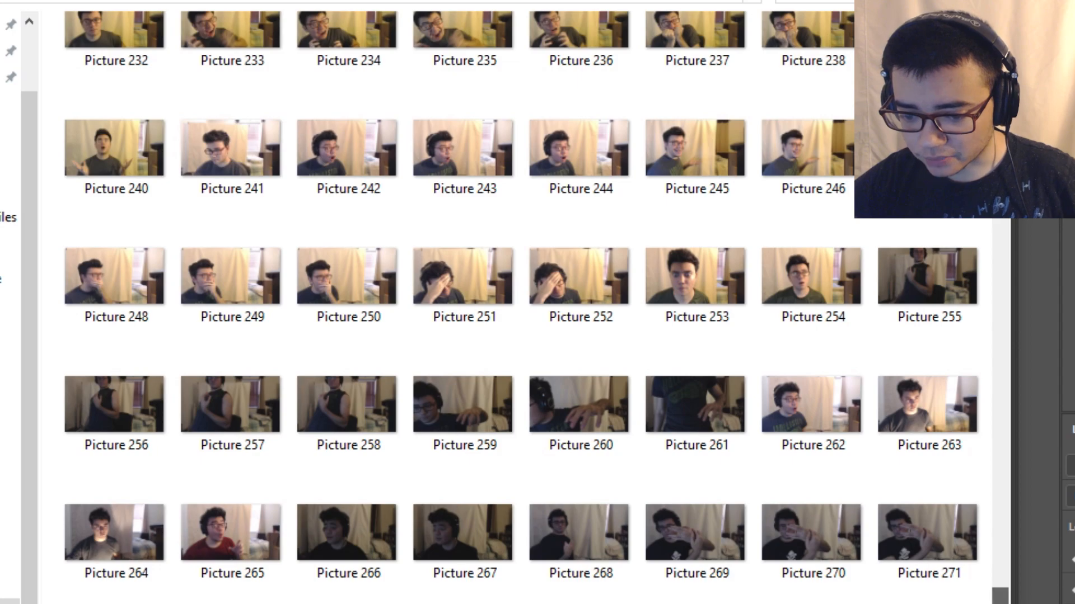
- Place the Picture 274 photo at full canvas size above the blurred fire background
mouse_move(1001, 603)
left_mouse_down()
mouse_move(1007, 364)
mouse_move(985, 603)
left_mouse_up()
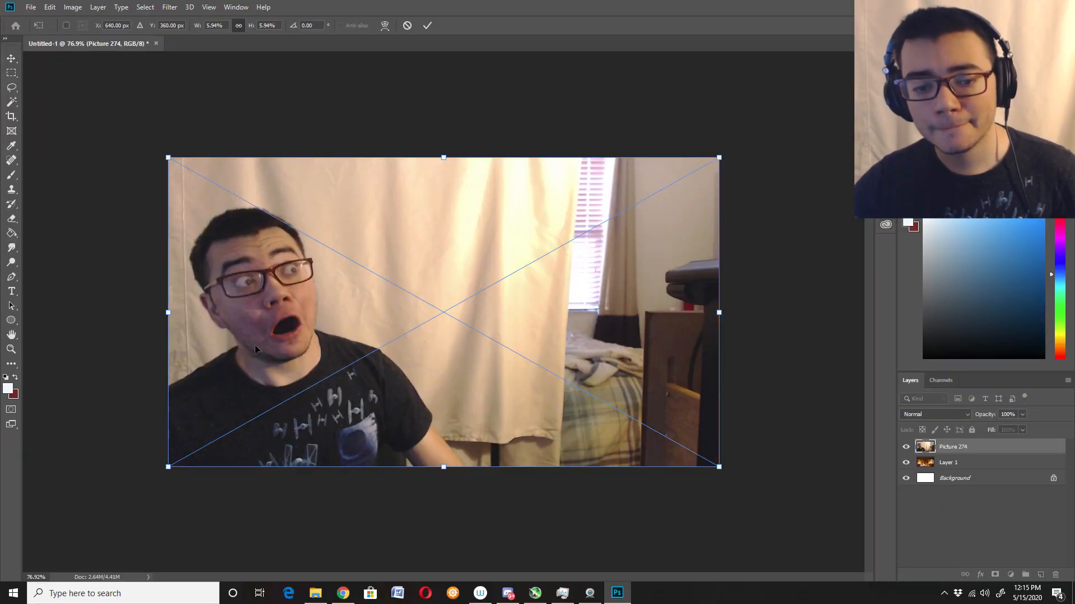
key("Return")
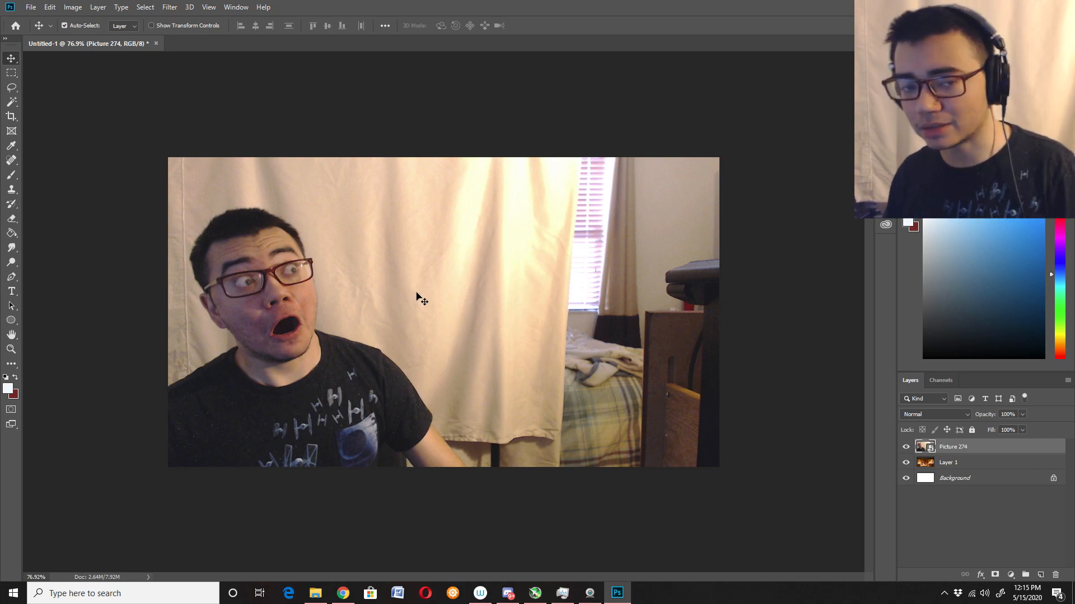
- Try cutting out the head in Picture 274 with a rough lasso selection and a layer mask, and undo it
left_click(12, 88)
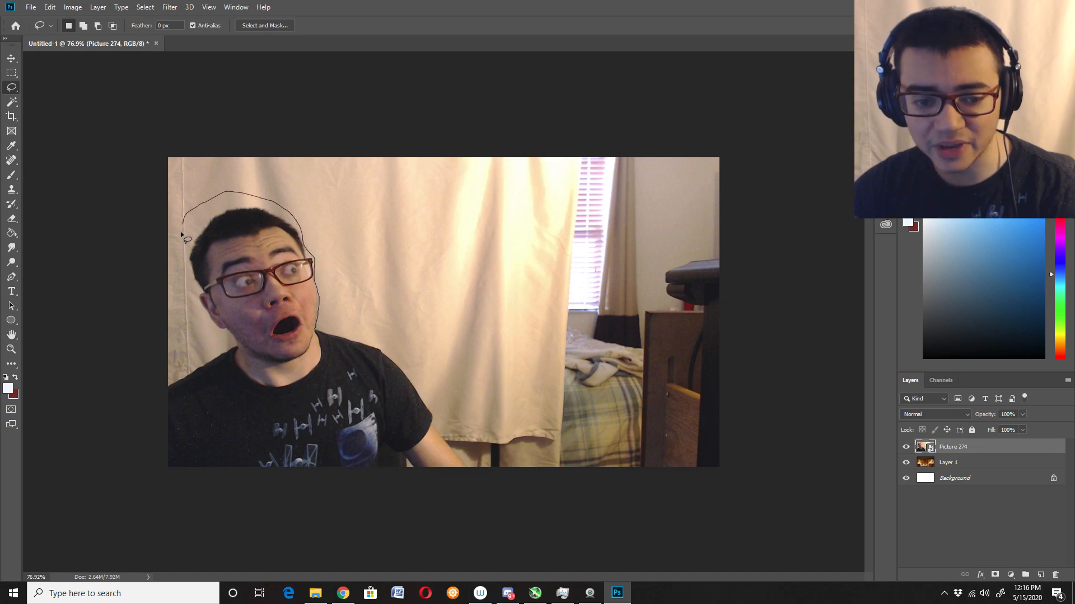
left_click_drag(326, 336, 325, 339)
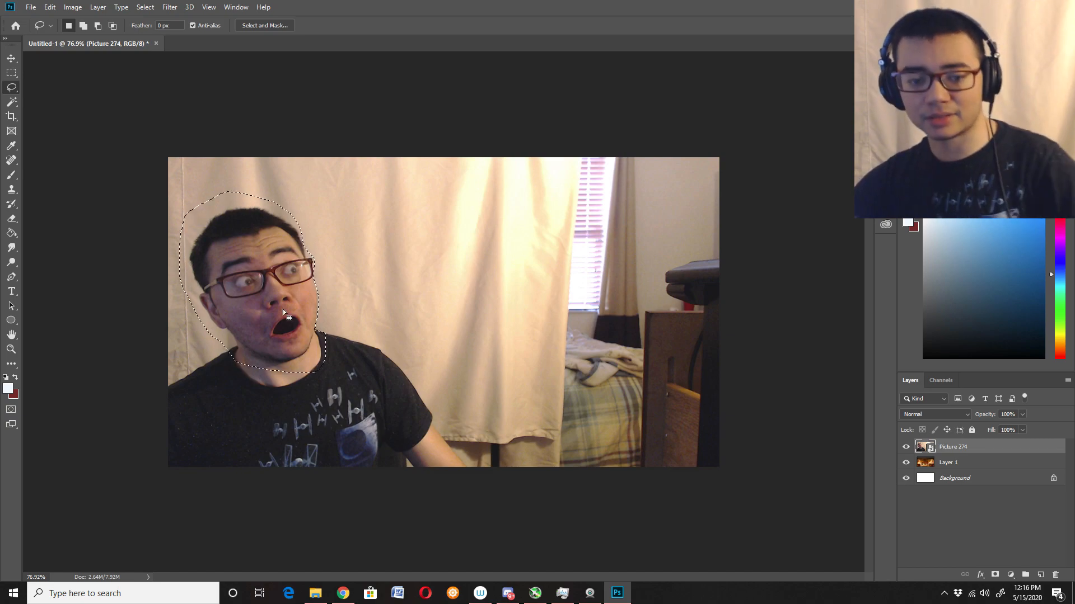
left_click(995, 576)
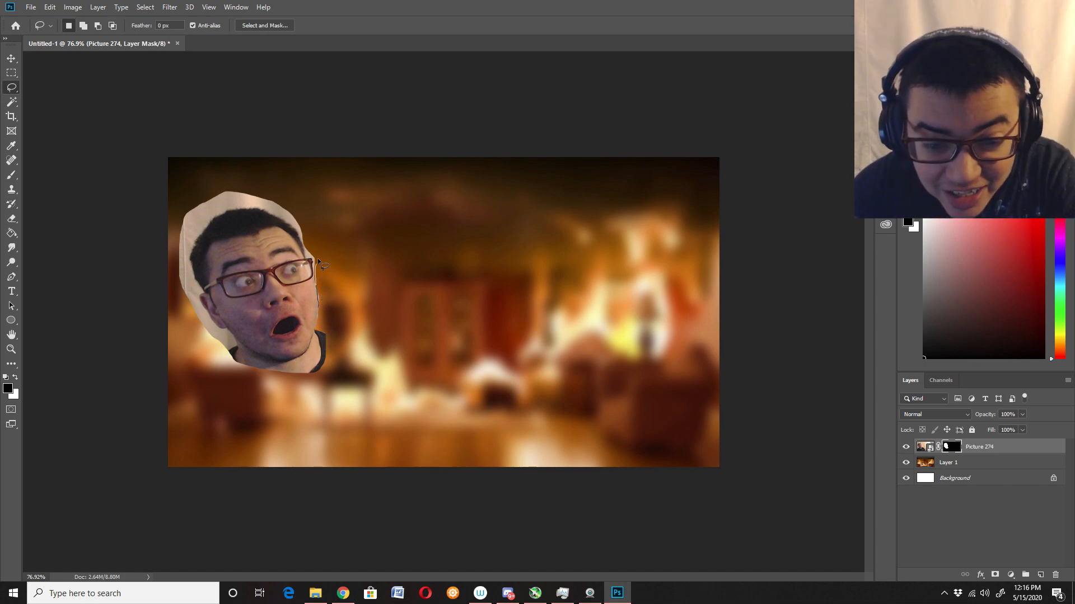
key("ctrl+z")
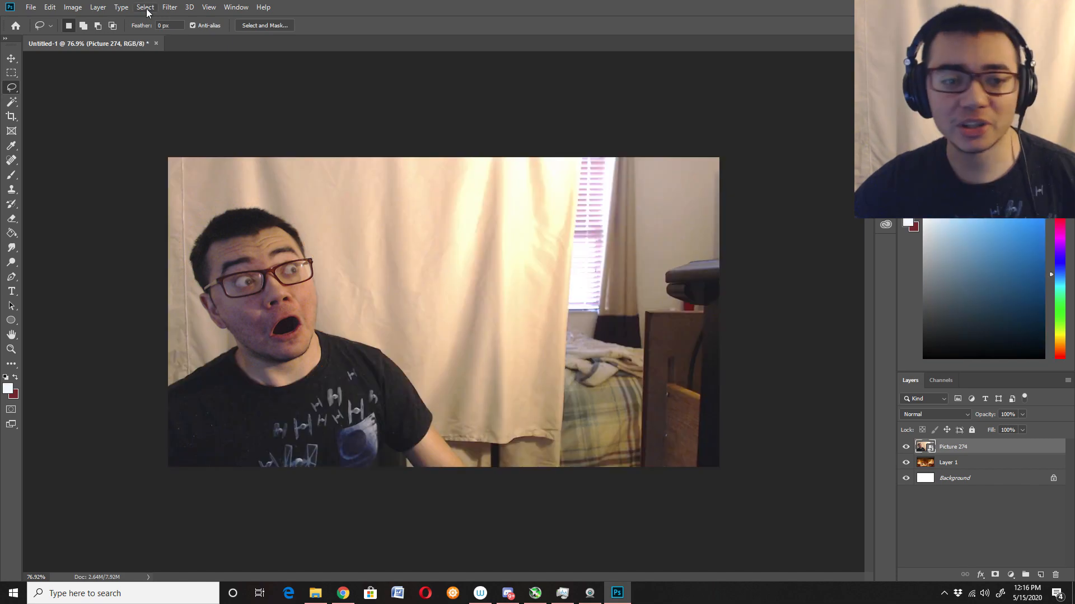
- Select the person in Picture 274 automatically with Select Subject
left_click(145, 7)
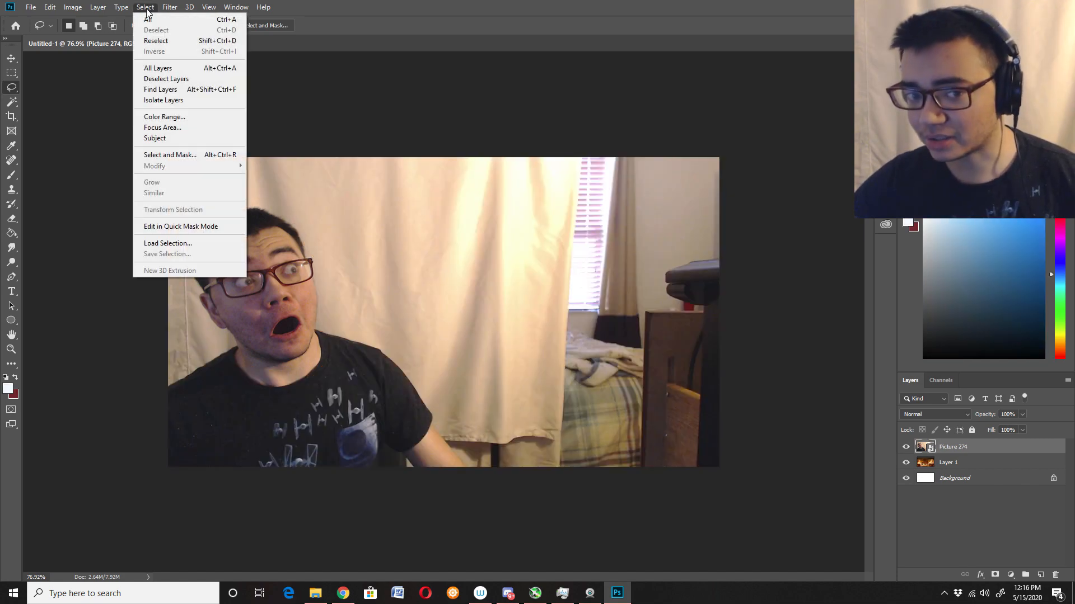
left_click(174, 143)
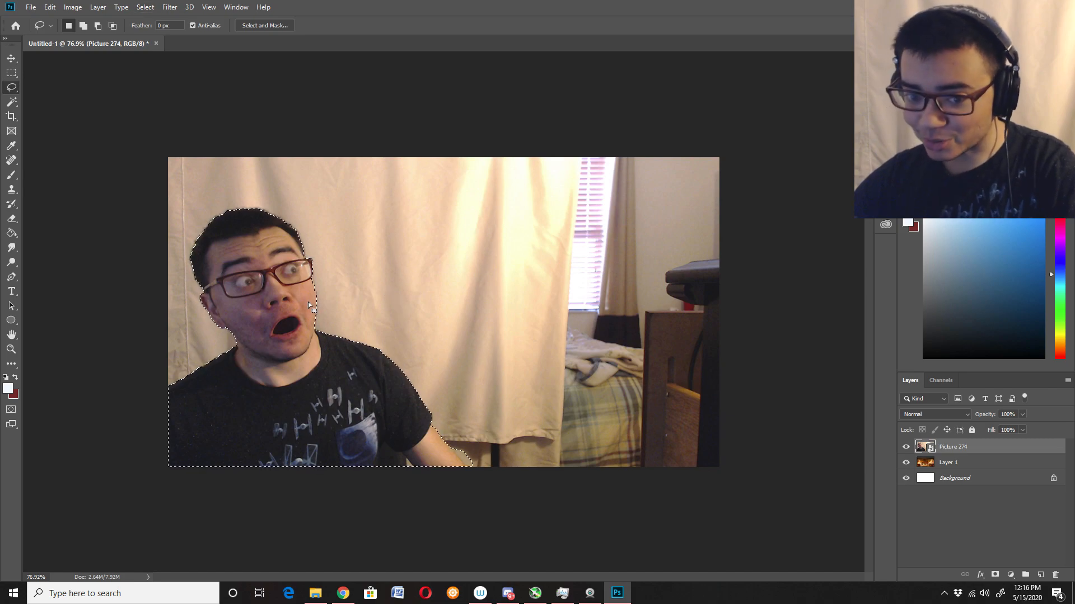
scroll(239, 387, "up", 3)
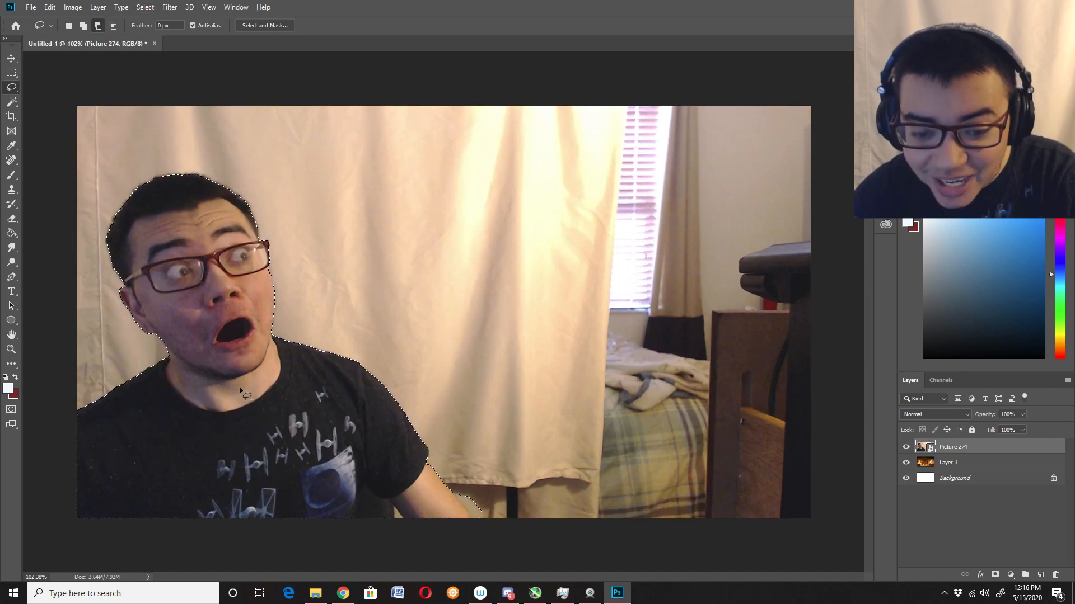
scroll(239, 387, "up", 1)
scroll(244, 390, "down", 2)
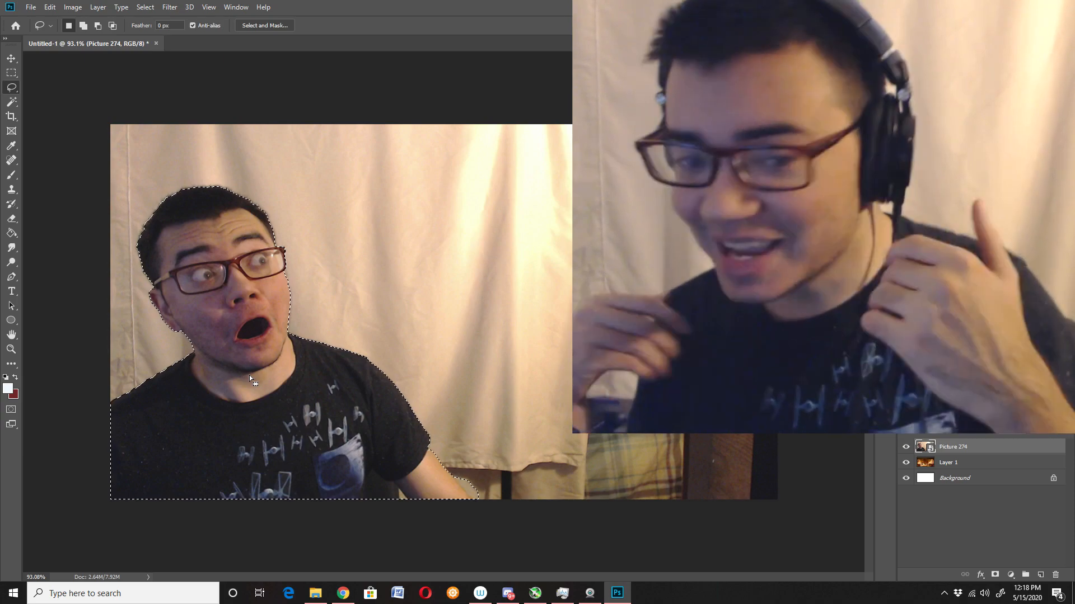
- Open the person's selection in Select and Mask and set its Smooth refinement to 60
left_click(145, 7)
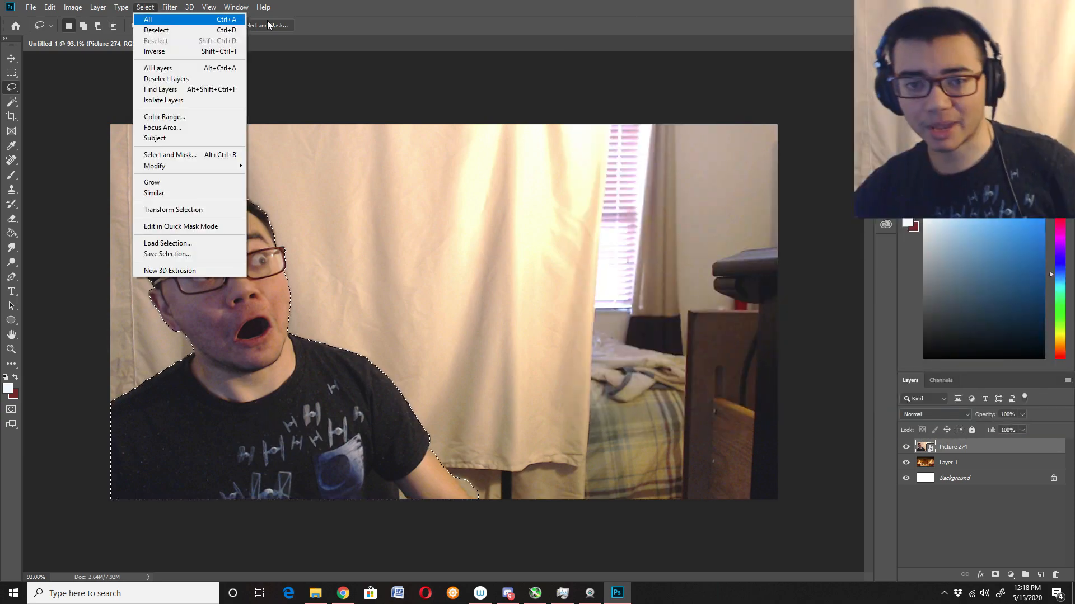
left_click(292, 9)
left_click(145, 8)
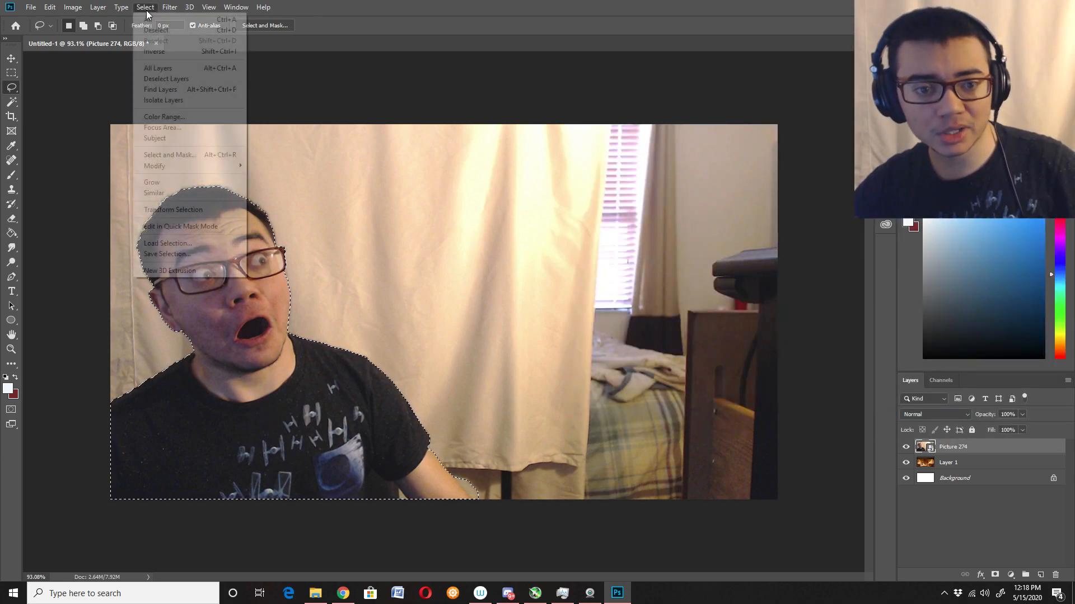
left_click(189, 156)
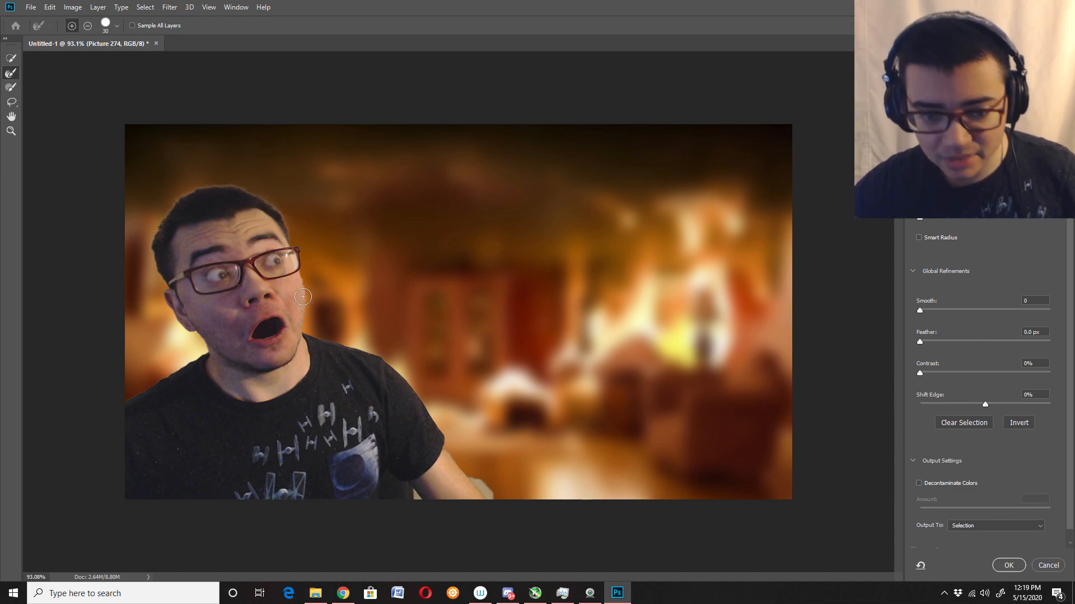
scroll(292, 296, "up", 5)
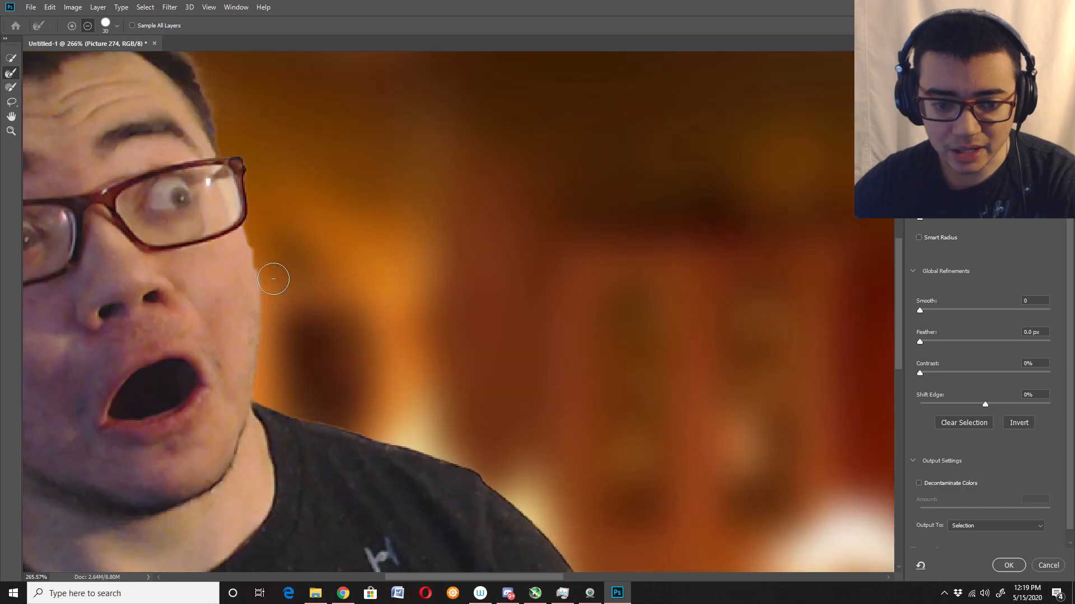
scroll(274, 279, "up", 3)
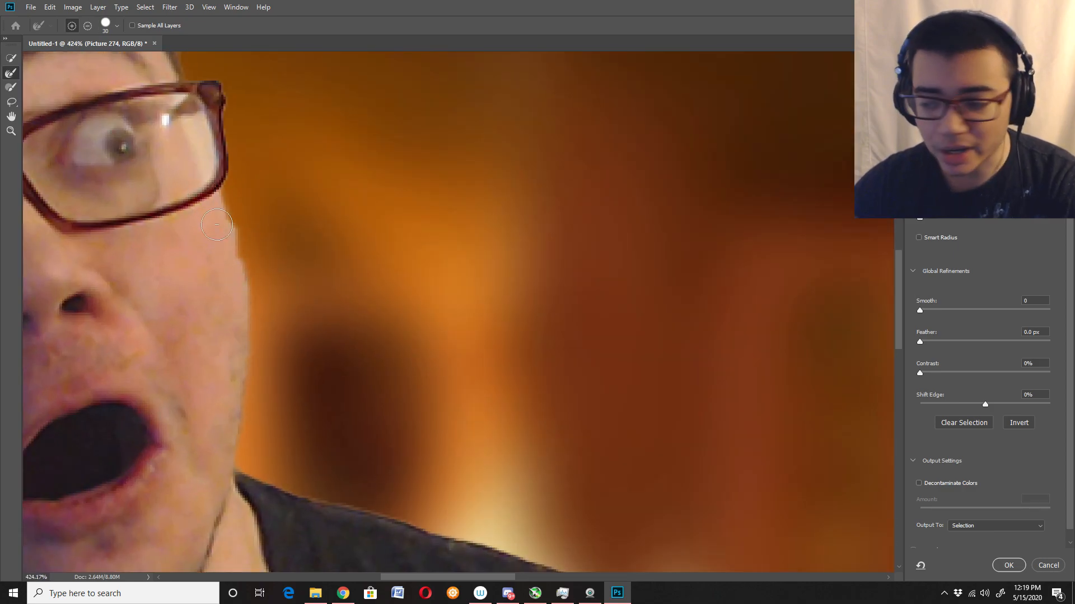
left_click_drag(920, 311, 997, 320)
left_click_drag(437, 165, 580, 241)
left_click_drag(425, 97, 488, 209)
left_click_drag(466, 250, 435, 155)
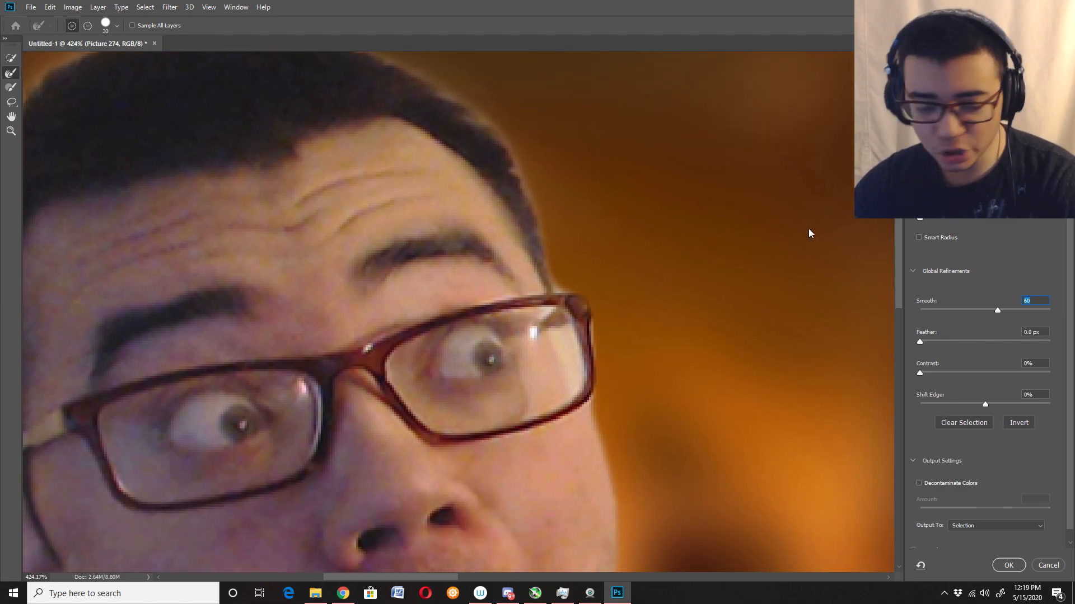
- Check the refined selection edge along the face and shoulder, accept it, and add a layer mask to Picture 274 from it
left_click_drag(707, 366, 496, 151)
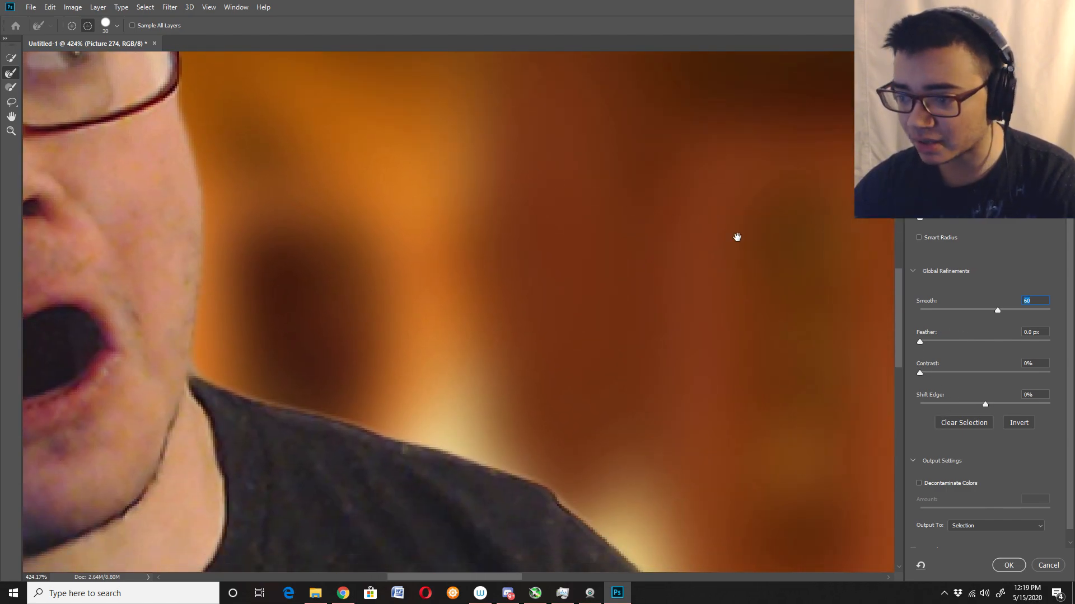
left_click_drag(898, 313, 898, 486)
key("Return")
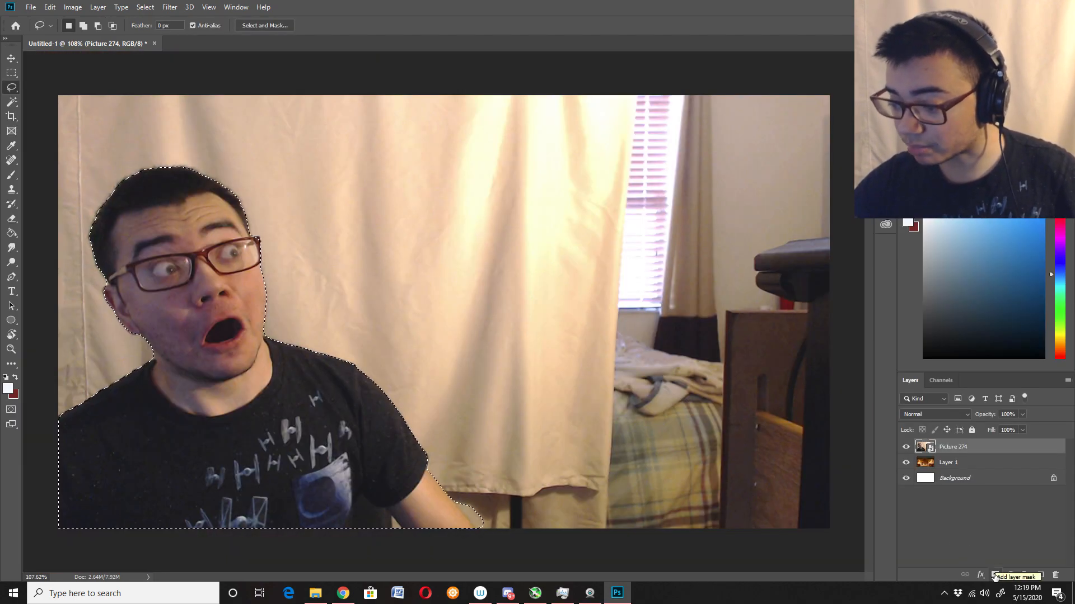
left_click(994, 576)
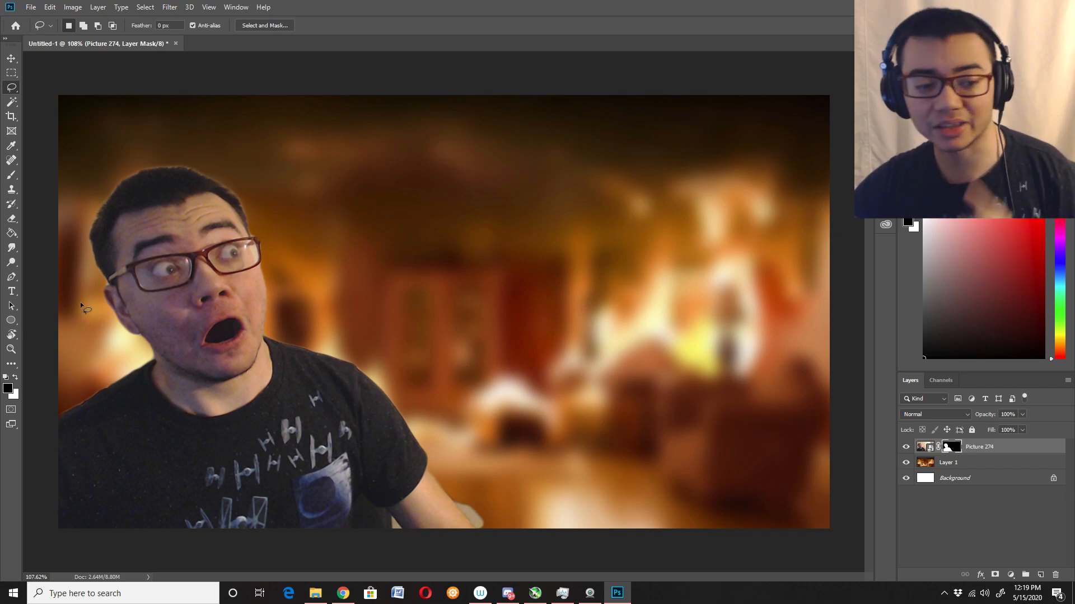
- Try brushing black and white over the face on Picture 274's layer mask, and undo the strokes
key("b")
mouse_move(212, 185)
left_mouse_down()
mouse_move(177, 235)
mouse_move(191, 311)
mouse_move(203, 322)
left_mouse_up()
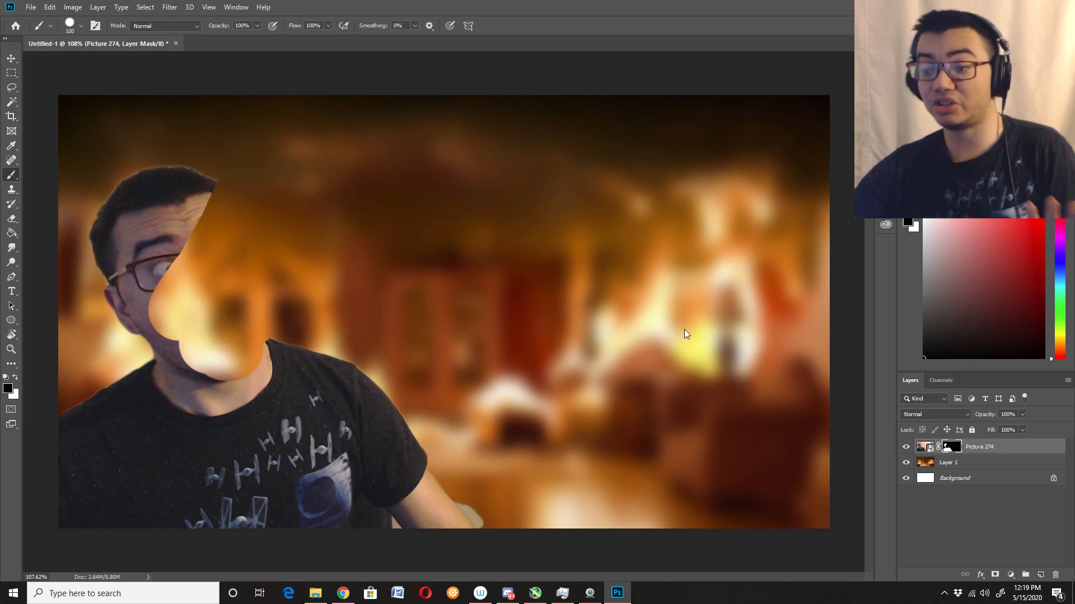
mouse_move(125, 253)
left_mouse_down()
mouse_move(213, 298)
mouse_move(207, 169)
left_mouse_up()
left_click_drag(228, 242, 294, 259)
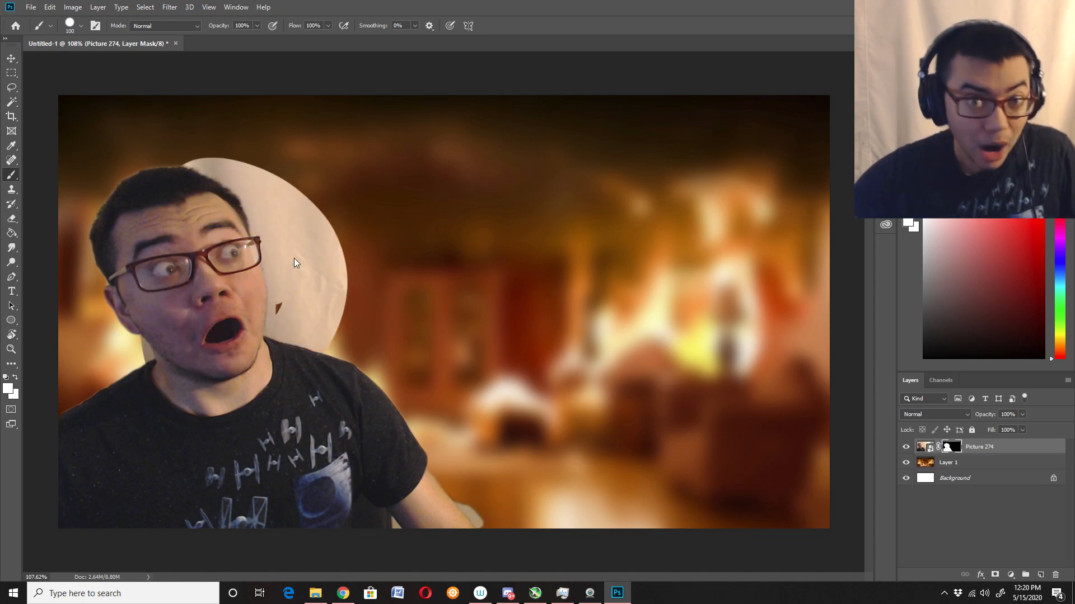
key("ctrl+z")
key("ctrl+z")
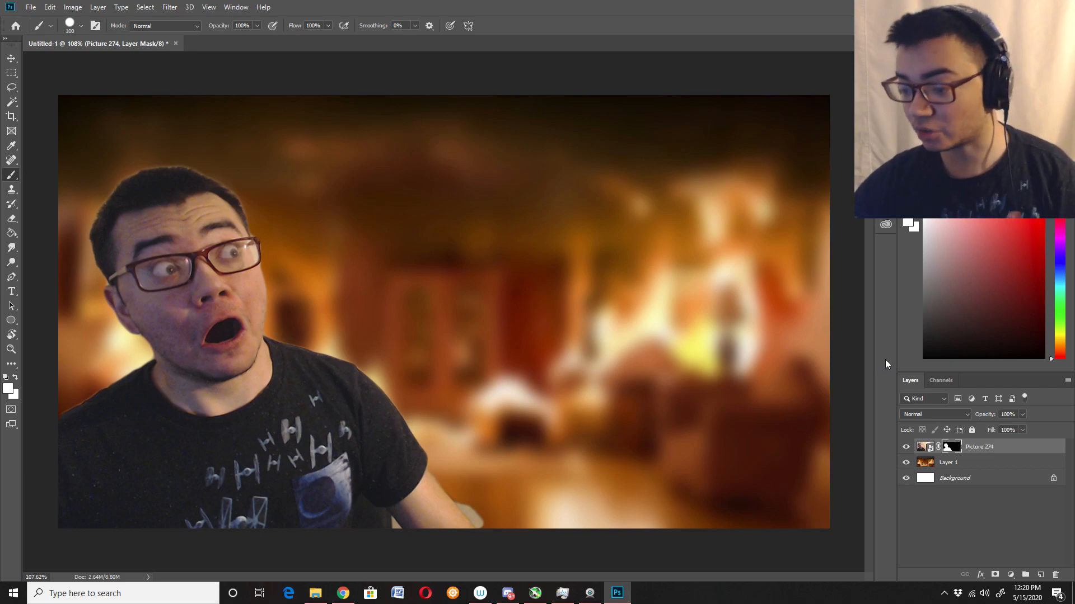
- Try revealing the photo's masked backdrop with white on Picture 274's layer mask and hiding it again with black
key("e")
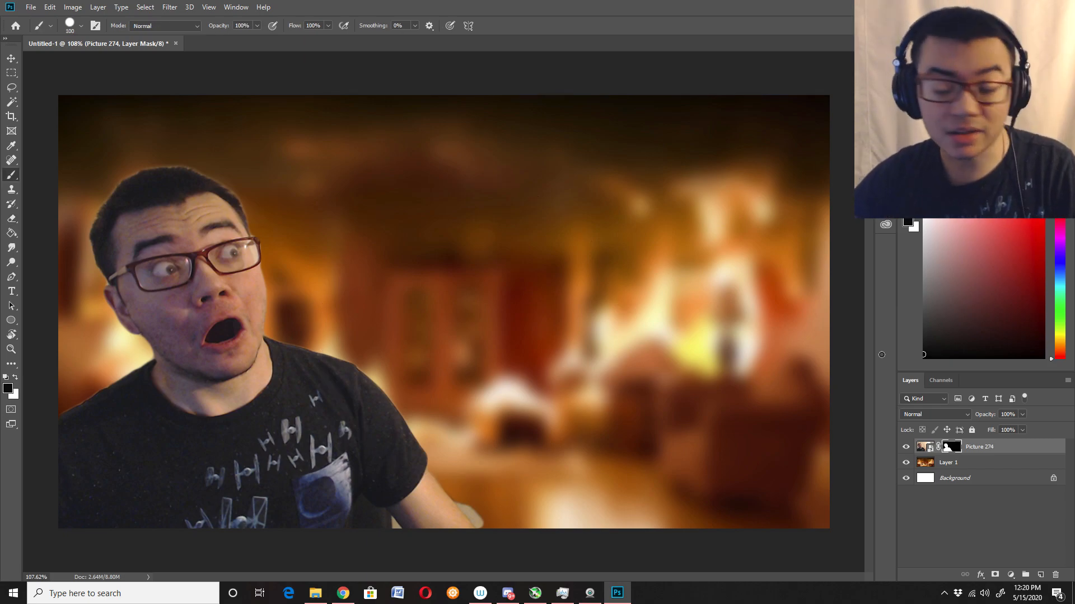
key("x")
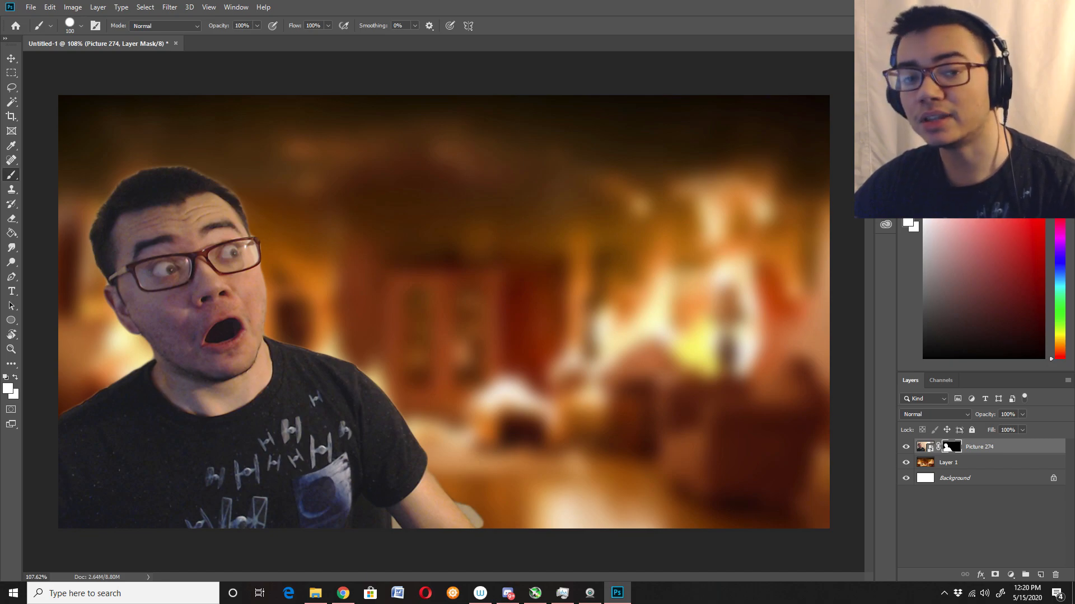
mouse_move(817, 129)
left_mouse_down()
mouse_move(566, 237)
mouse_move(533, 232)
left_mouse_up()
key("x")
mouse_move(727, 223)
left_mouse_down()
mouse_move(806, 146)
mouse_move(624, 107)
mouse_move(503, 185)
mouse_move(498, 280)
mouse_move(615, 252)
mouse_move(590, 164)
mouse_move(713, 199)
mouse_move(660, 285)
mouse_move(722, 314)
left_mouse_up()
scroll(506, 312, "down", 3)
scroll(450, 311, "up", 1)
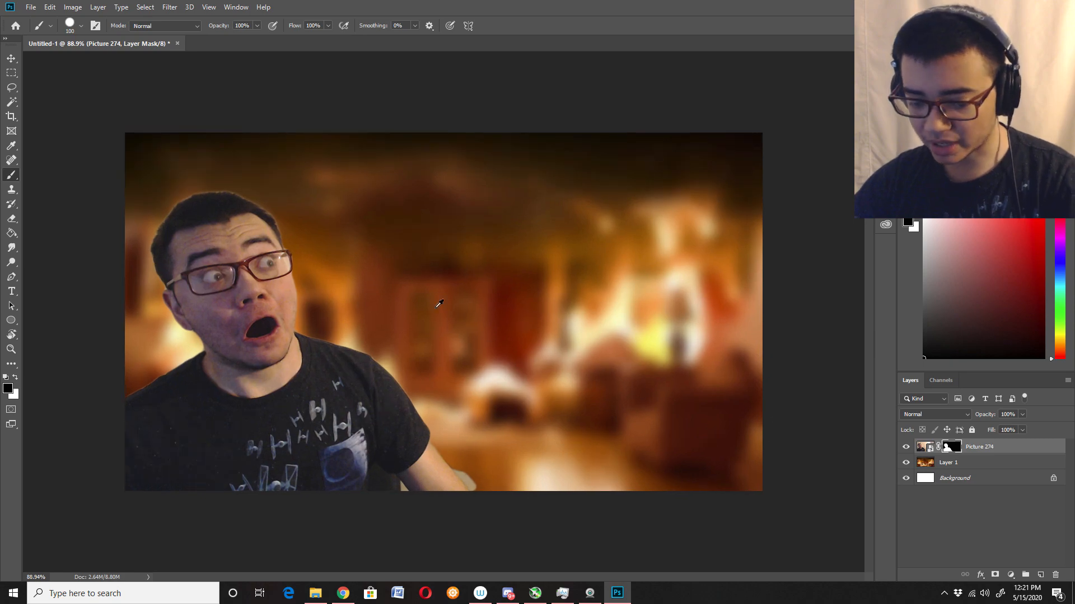
- Scale the Picture 274 cut-out to about 144.55% and reposition it so the person fills the canvas's left half
left_click(924, 447)
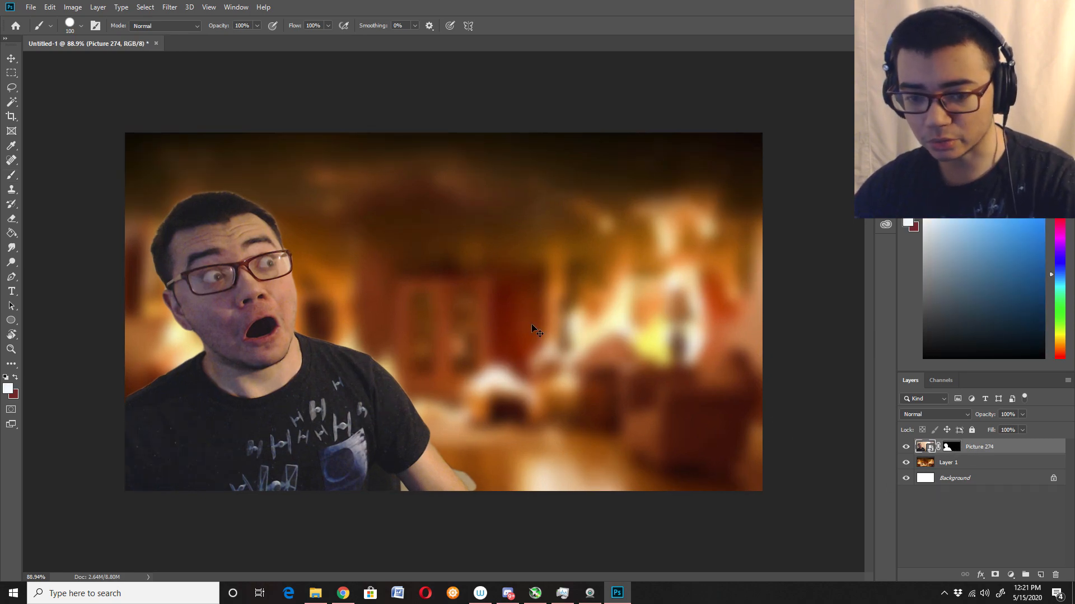
key("ctrl+t")
left_click_drag(763, 132, 909, 50)
left_click_drag(653, 225, 648, 271)
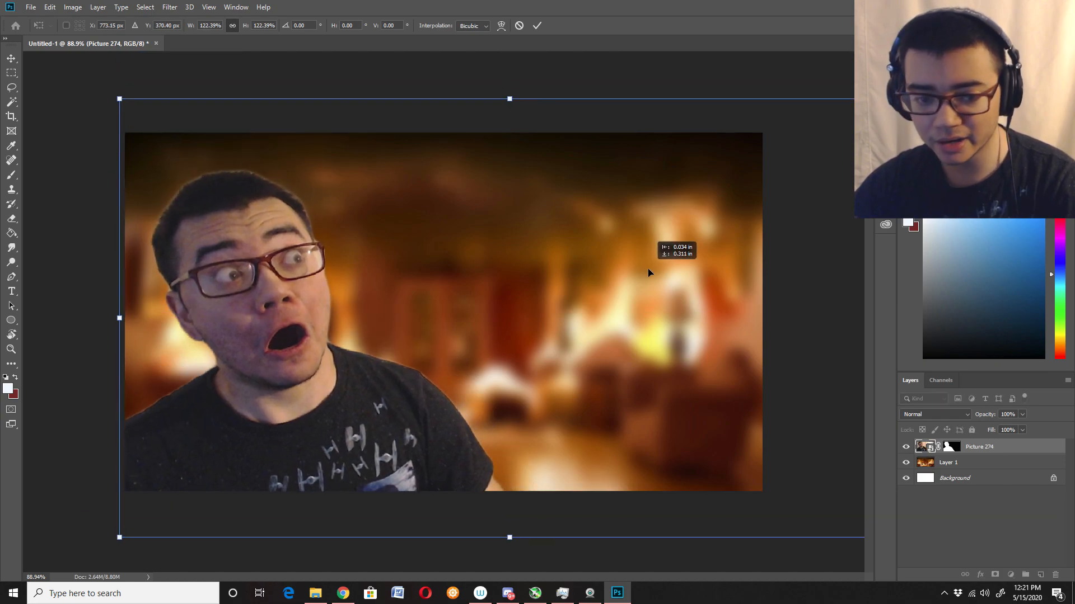
scroll(648, 271, "down", 6)
left_click_drag(705, 200, 760, 119)
left_click_drag(749, 188, 742, 205)
key("Return")
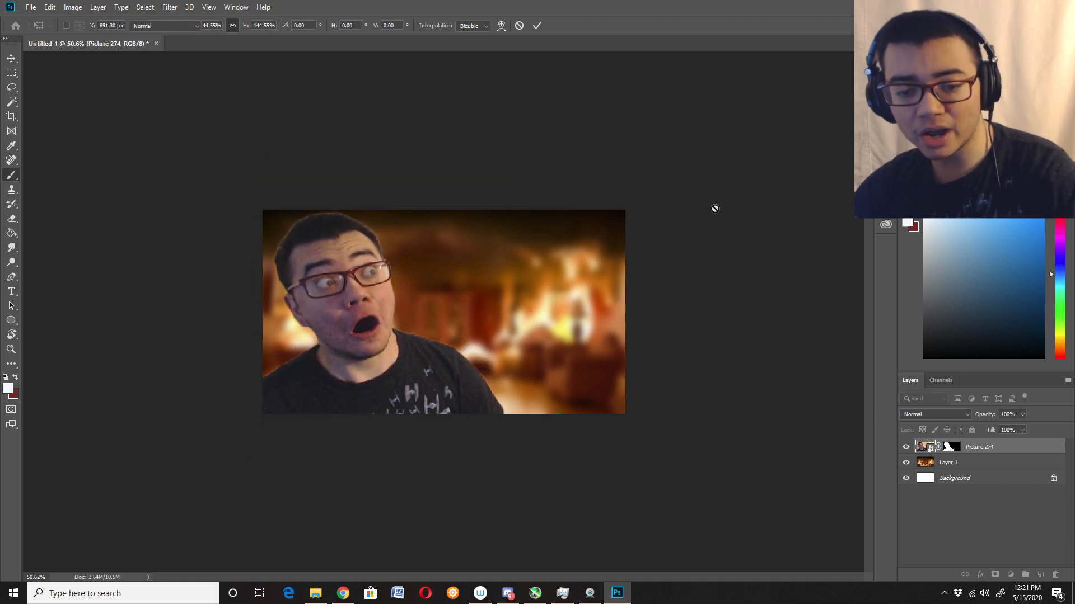
- Examine the cut-out's edges around the glasses and hair up close, and the whole composition at thumbnail size
key("b")
scroll(386, 254, "up", 8)
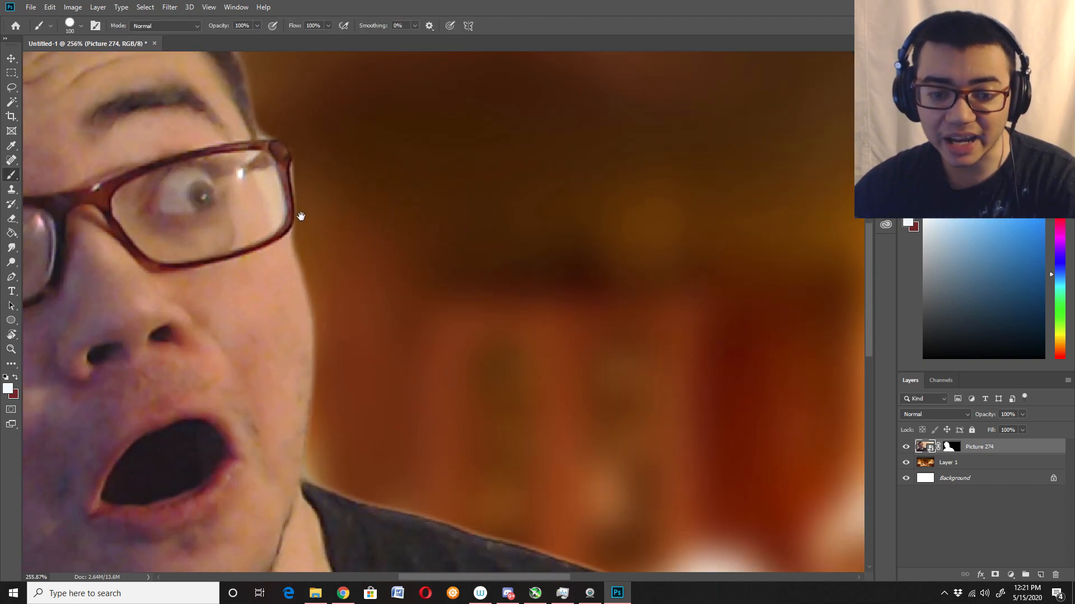
scroll(412, 296, "down", 4)
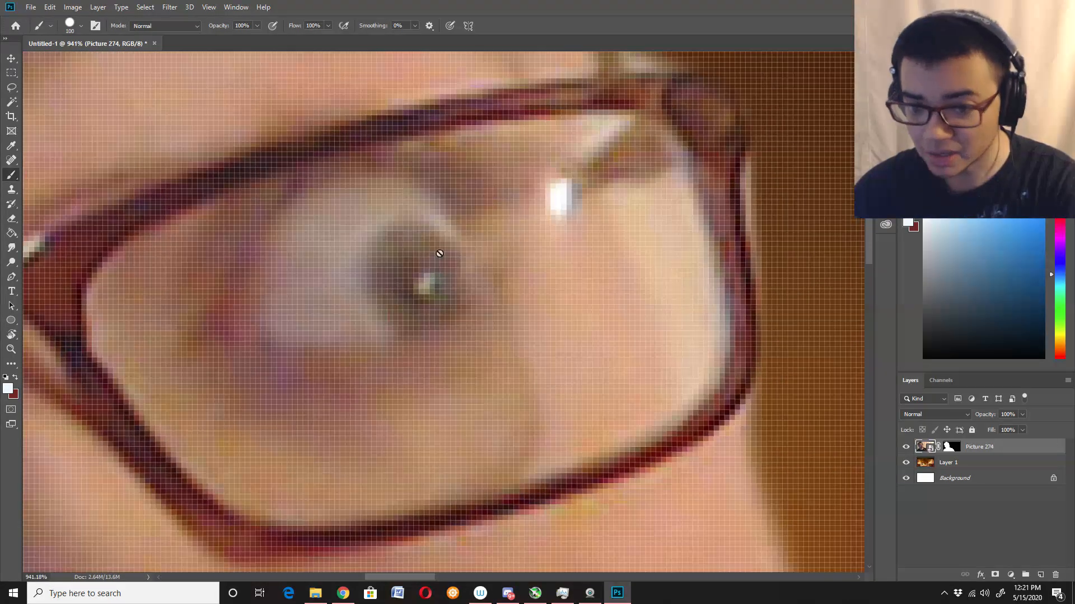
left_click_drag(500, 208, 517, 166)
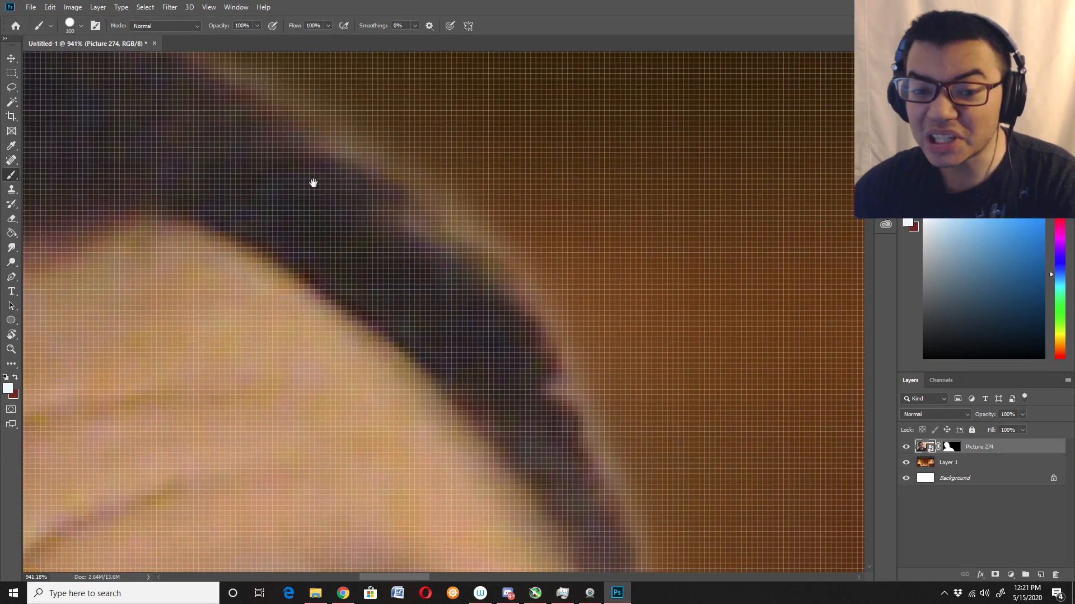
left_click_drag(312, 182, 473, 288)
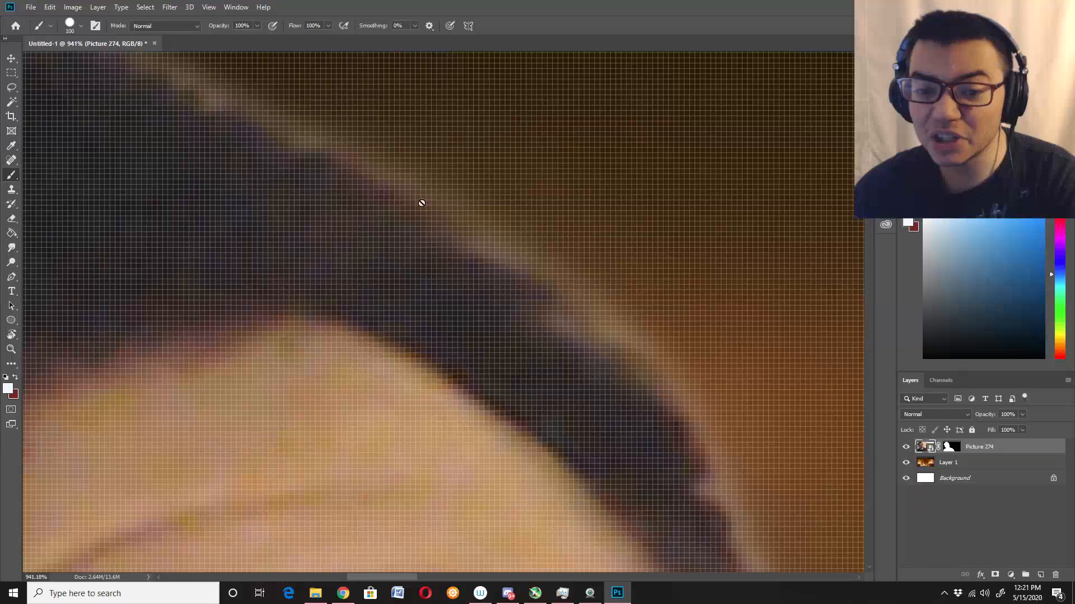
scroll(418, 258, "down", 5)
scroll(425, 257, "down", 10)
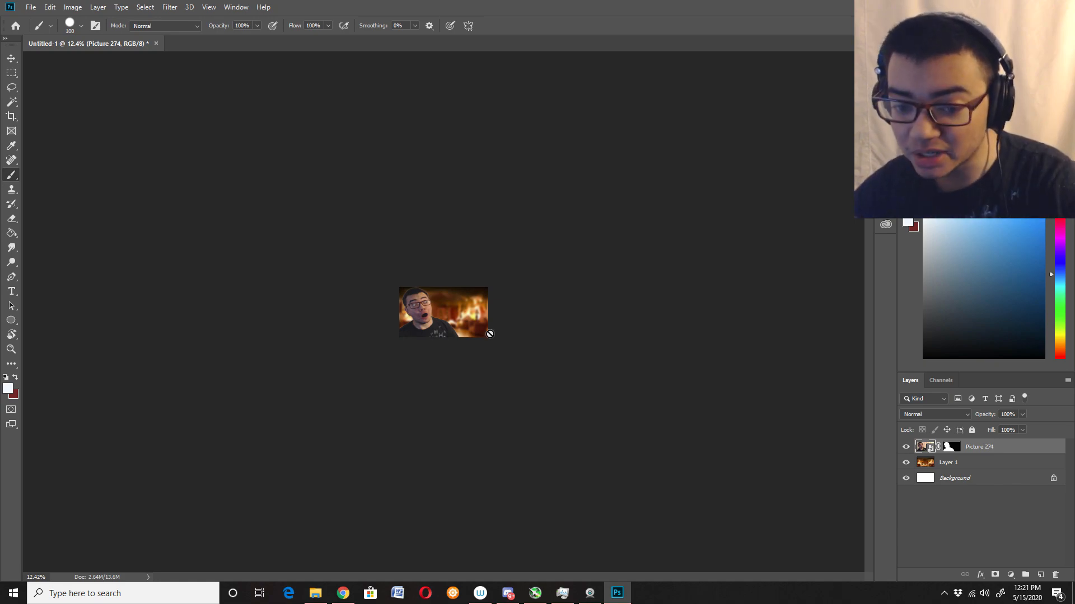
scroll(439, 370, "down", 2)
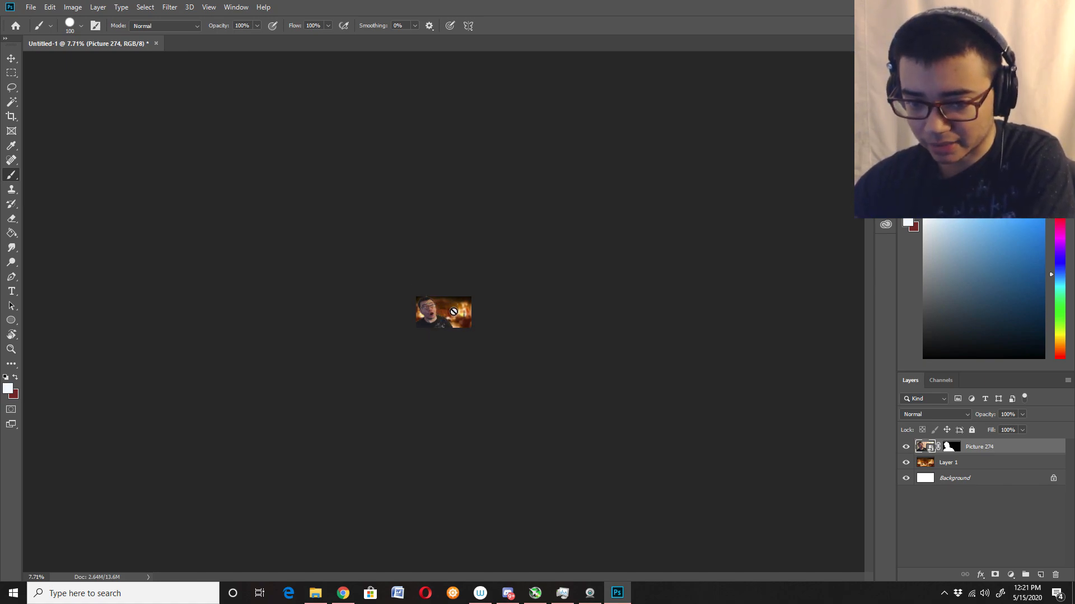
scroll(447, 288, "up", 2)
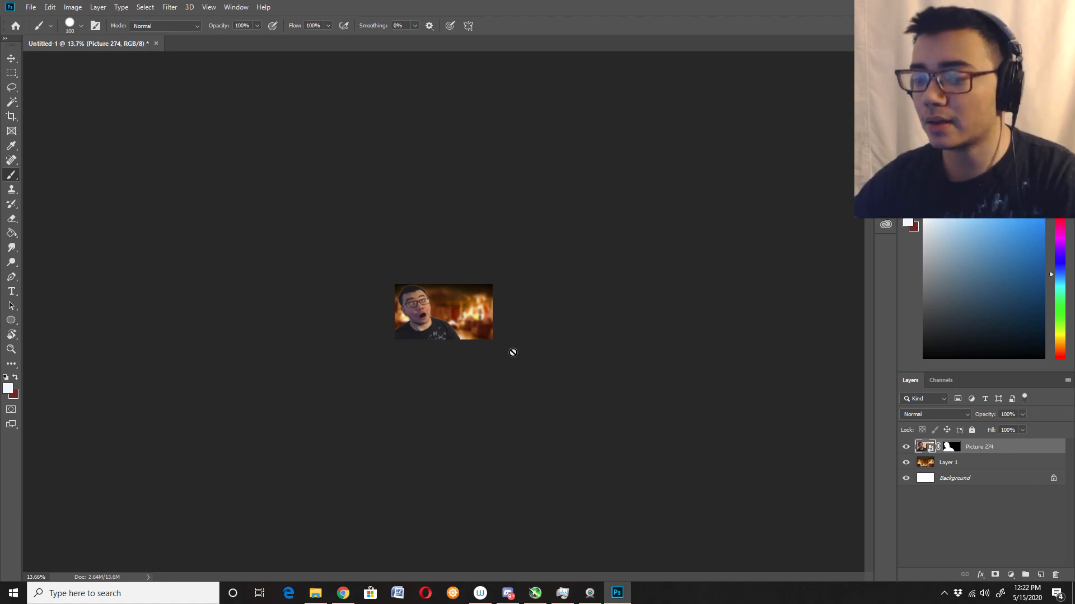
scroll(513, 352, "up", 6)
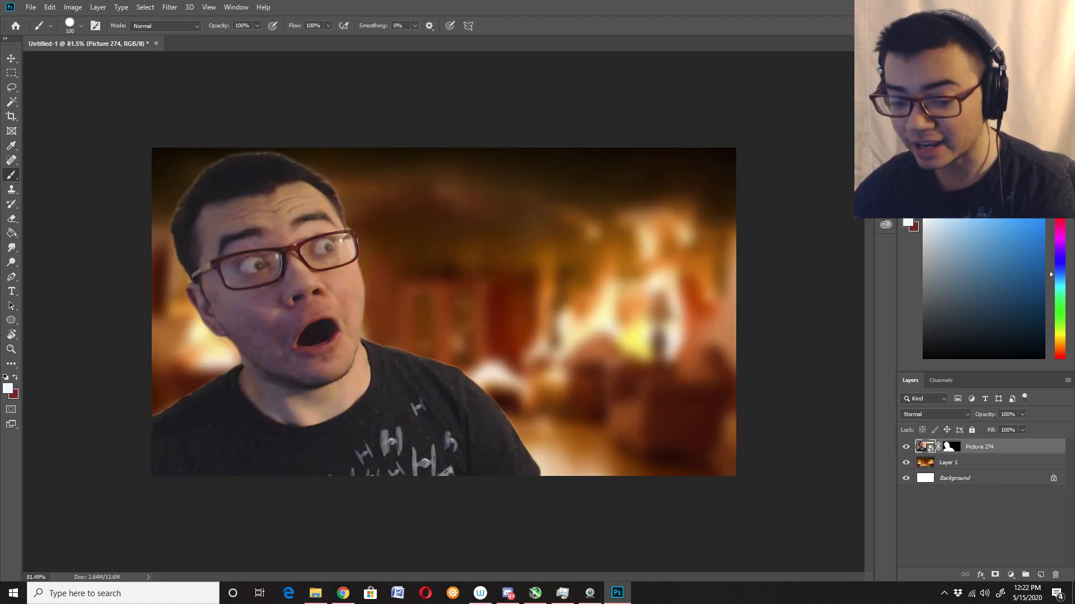
- Place the Spider2 image above the person, shift it toward the canvas's right side, and flip it horizontally
mouse_move(316, 594)
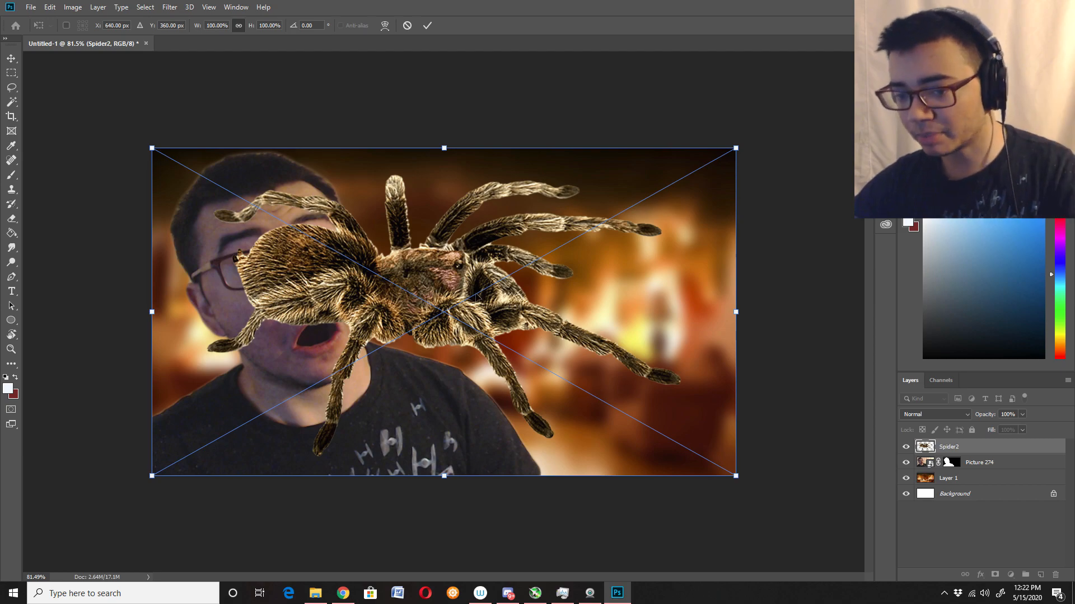
right_click(598, 277)
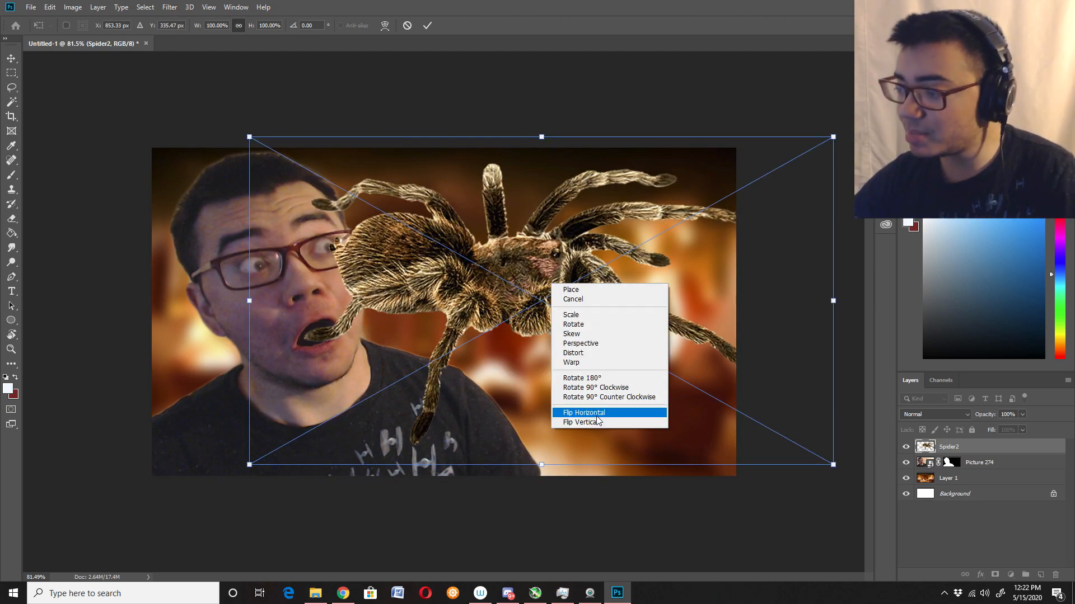
left_click(596, 415)
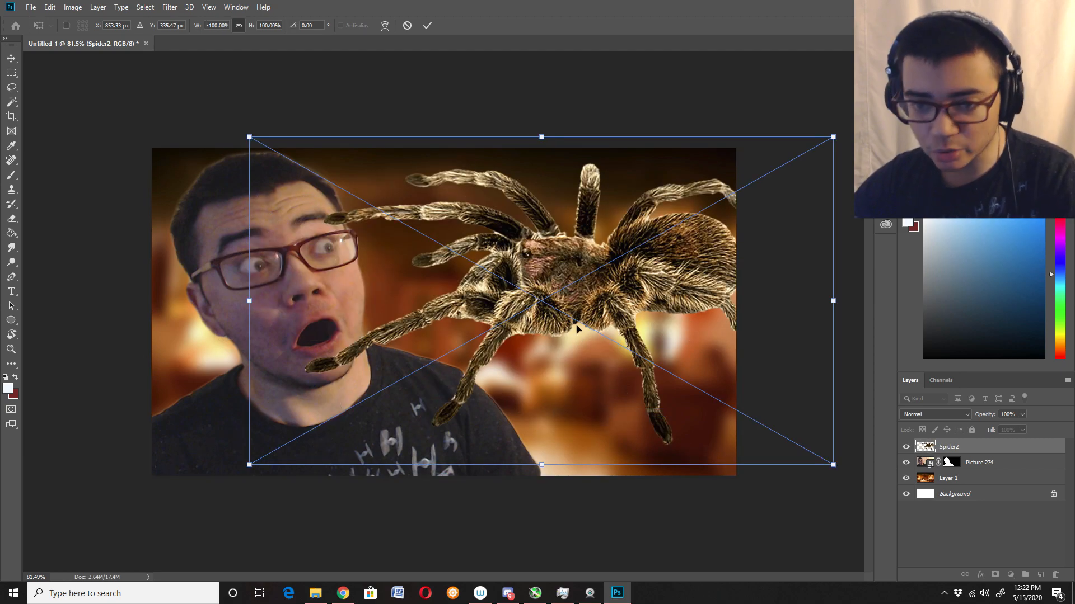
- Rotate the spider to about -11.25°, scale it to about 127%, and position it in the canvas's upper right facing the person
left_click_drag(446, 113, 362, 111)
left_click_drag(528, 293, 627, 257)
scroll(626, 257, "down", 4)
scroll(632, 302, "up", 1)
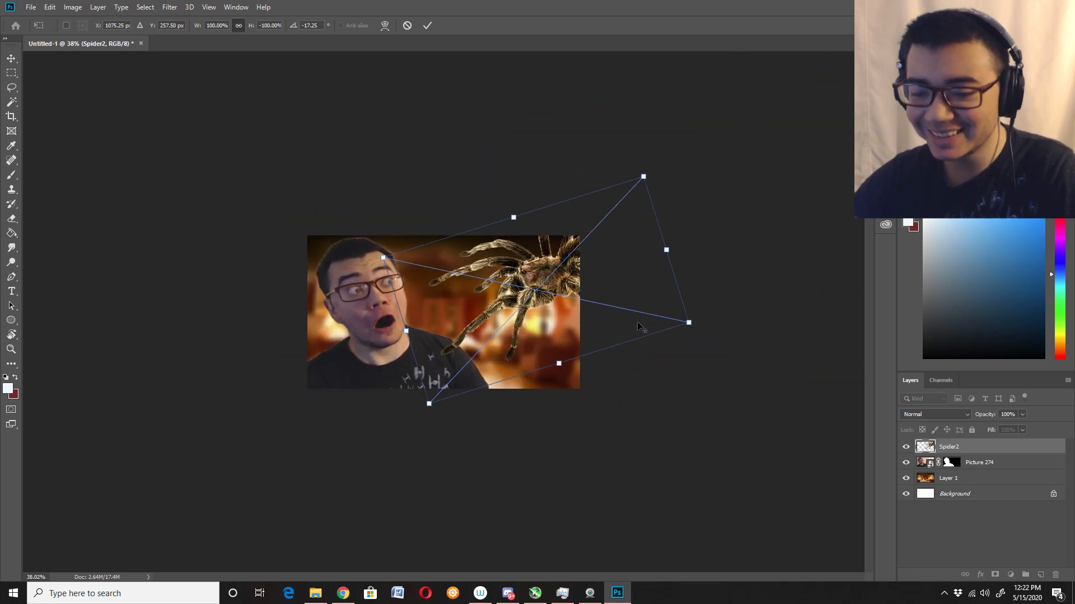
left_click_drag(697, 323, 810, 346)
left_click_drag(660, 356, 601, 358)
scroll(582, 351, "up", 5)
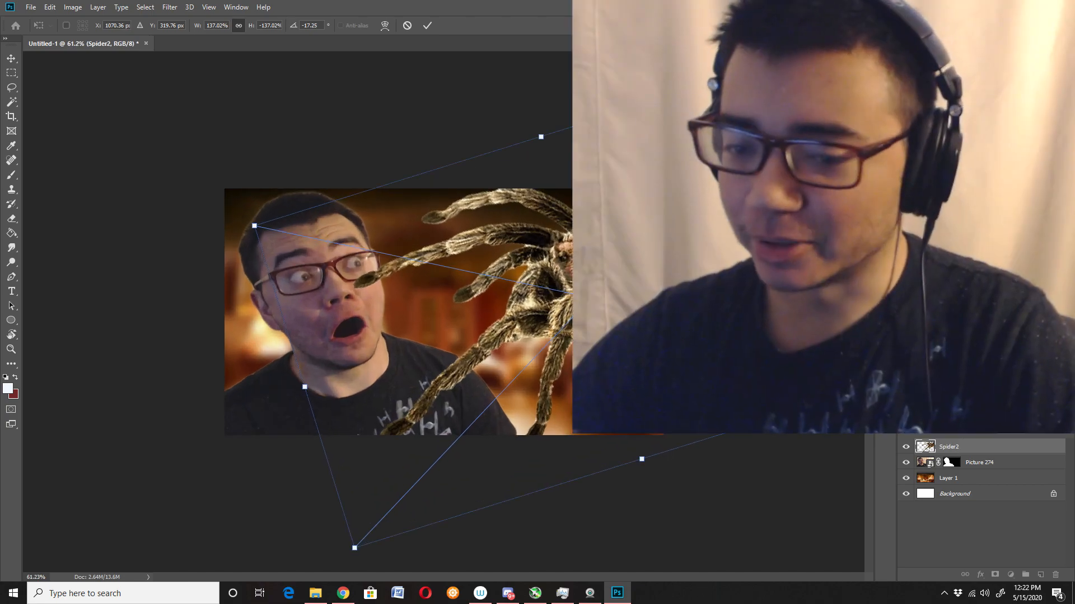
left_click_drag(247, 225, 319, 188)
left_click_drag(609, 287, 610, 269)
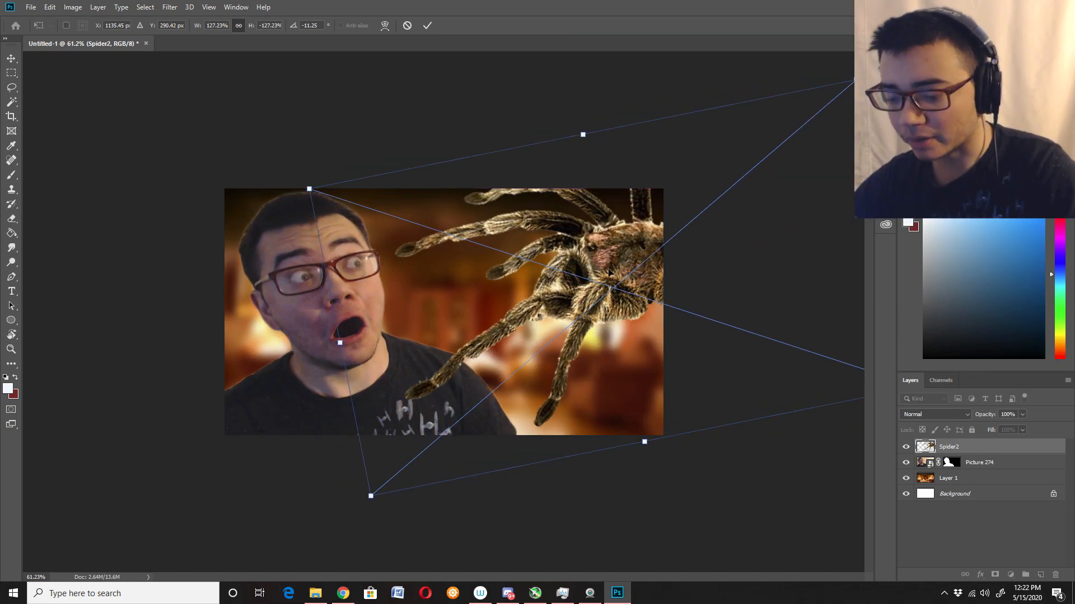
key("Return")
- Examine the composition of the person and spider at small thumbnail size and at a larger size
key("b")
scroll(522, 271, "down", 5)
scroll(482, 247, "up", 9)
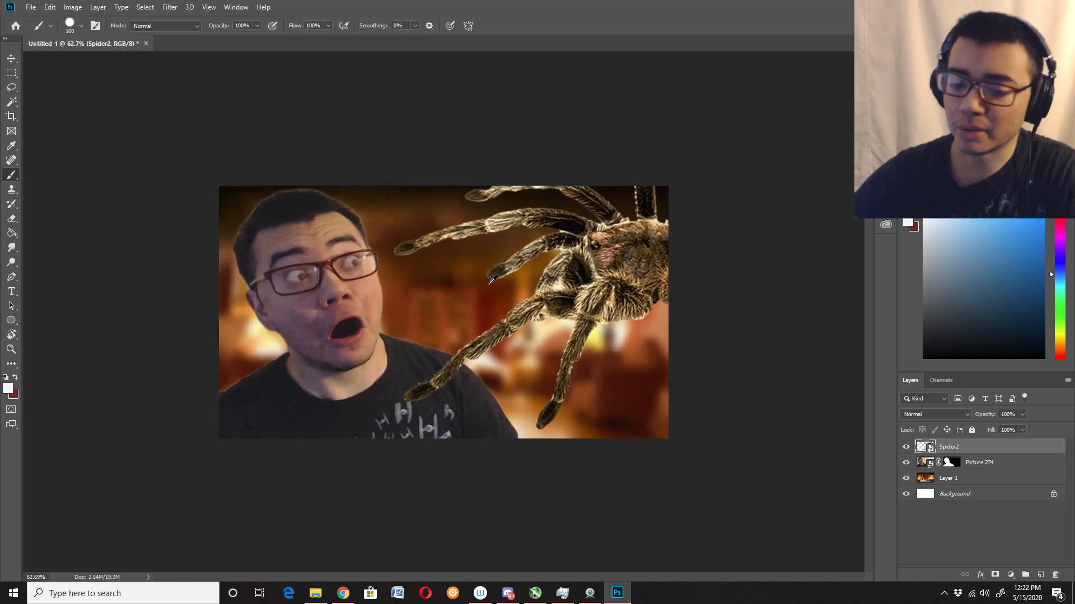
scroll(413, 220, "down", 2)
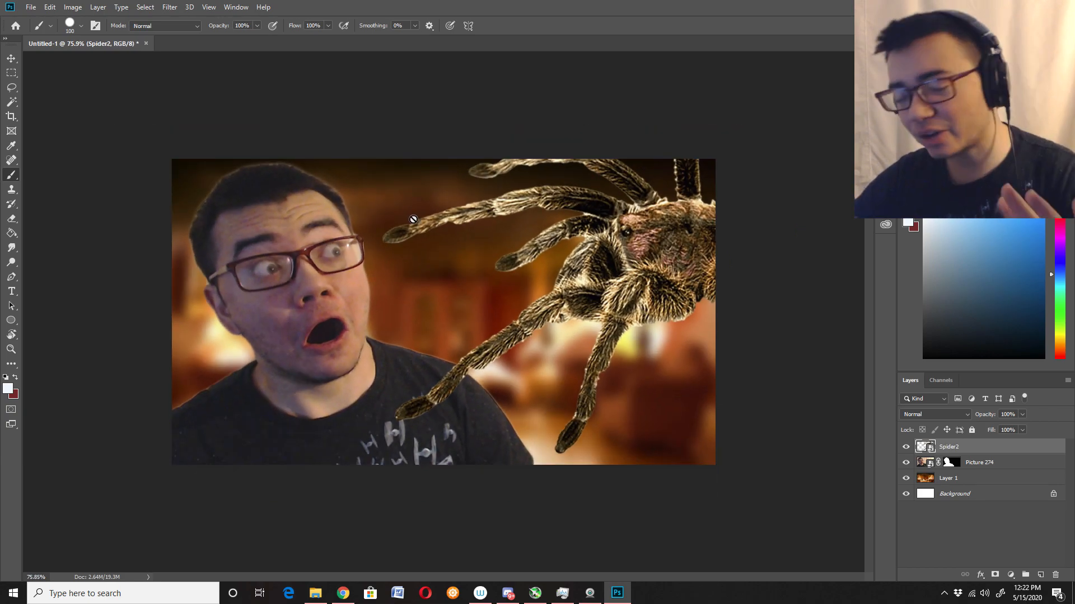
left_click(11, 58)
scroll(536, 209, "down", 10)
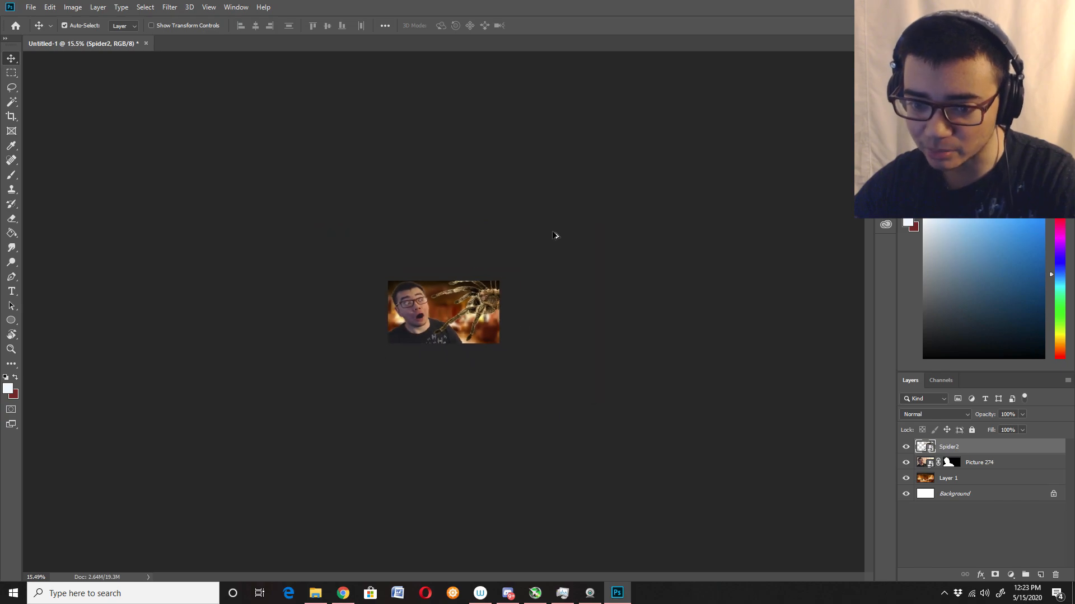
scroll(481, 294, "up", 5)
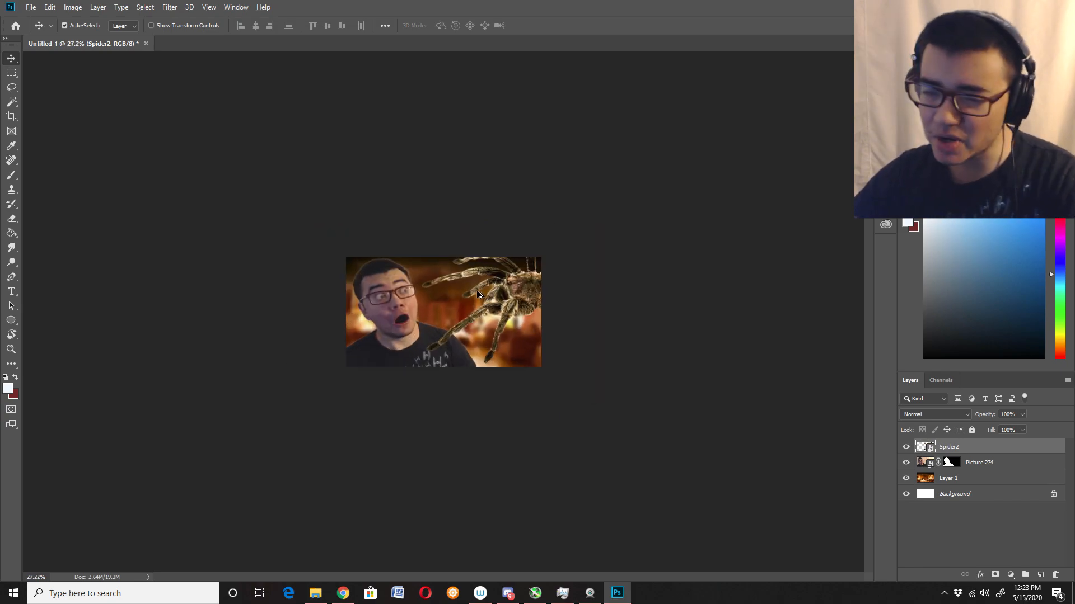
scroll(479, 295, "up", 3)
left_click_drag(679, 271, 690, 271)
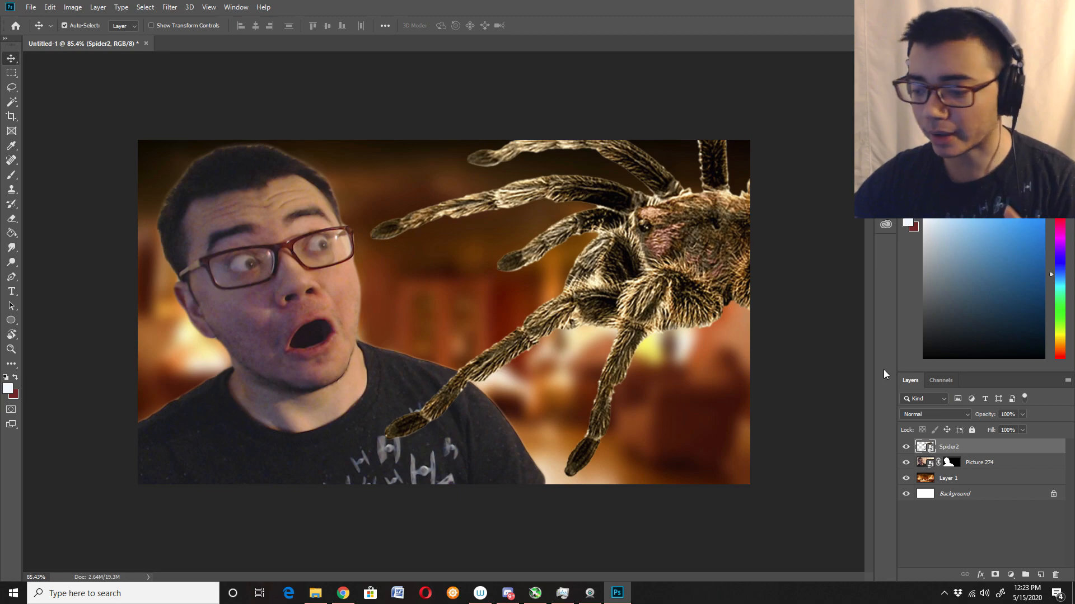
- Add a drop shadow to the Spider2 layer, comparing the image with the effect off and on
left_click(976, 480)
left_click(969, 451)
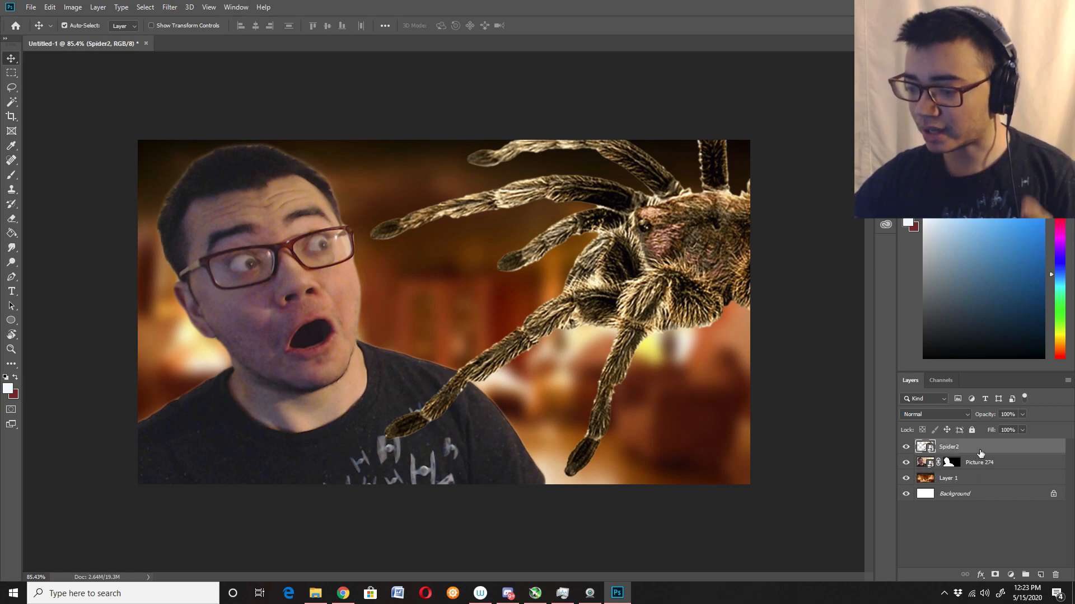
right_click(962, 449)
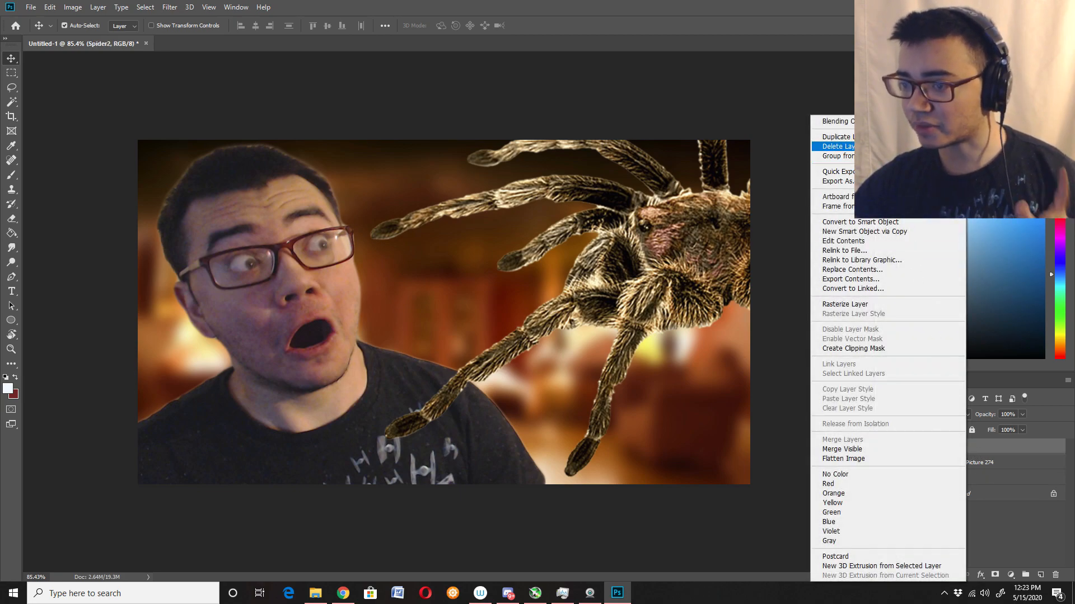
left_click(844, 122)
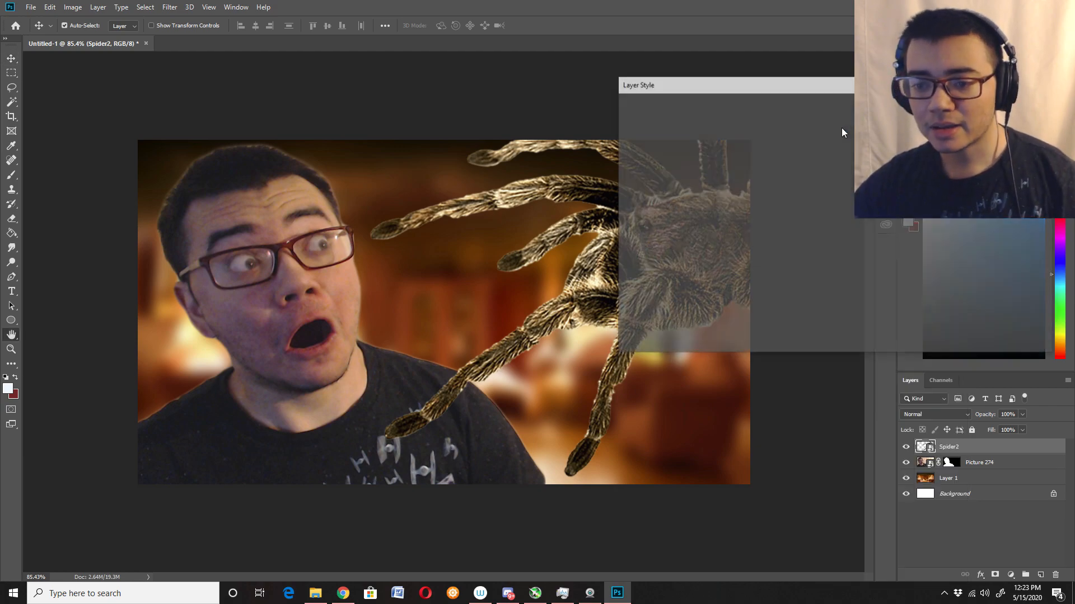
left_click_drag(745, 83, 860, 20)
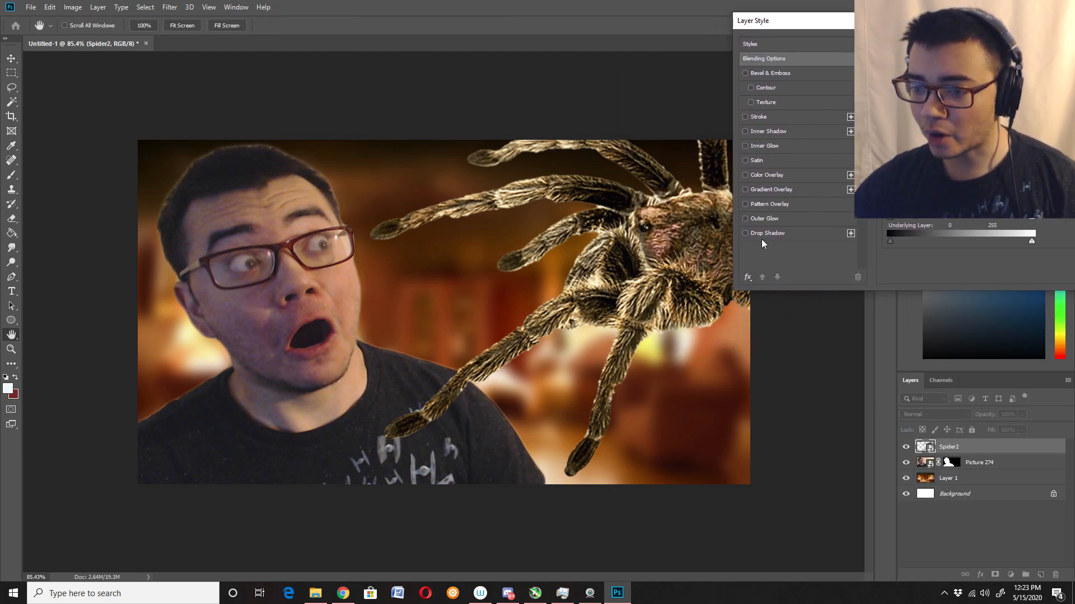
left_click(745, 233)
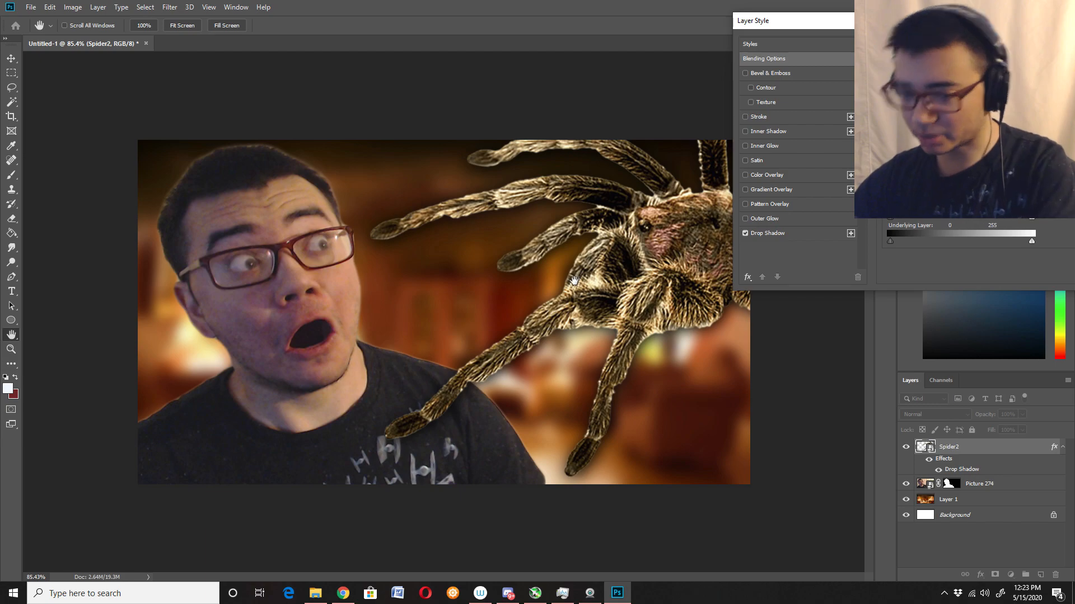
left_click(745, 233)
left_click(745, 234)
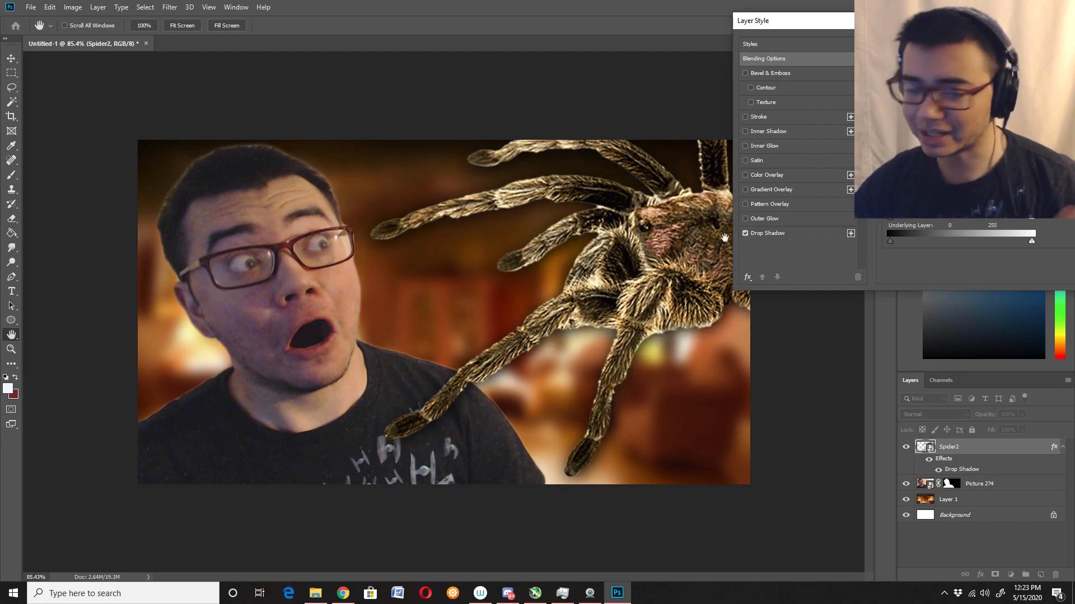
left_click_drag(980, 20, 788, 26)
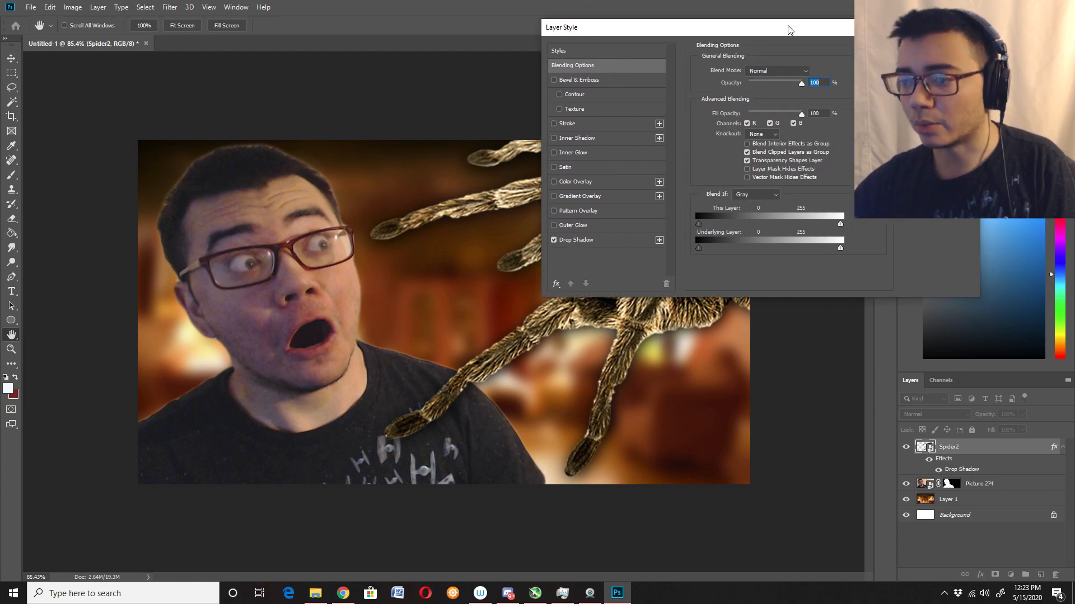
left_click(936, 51)
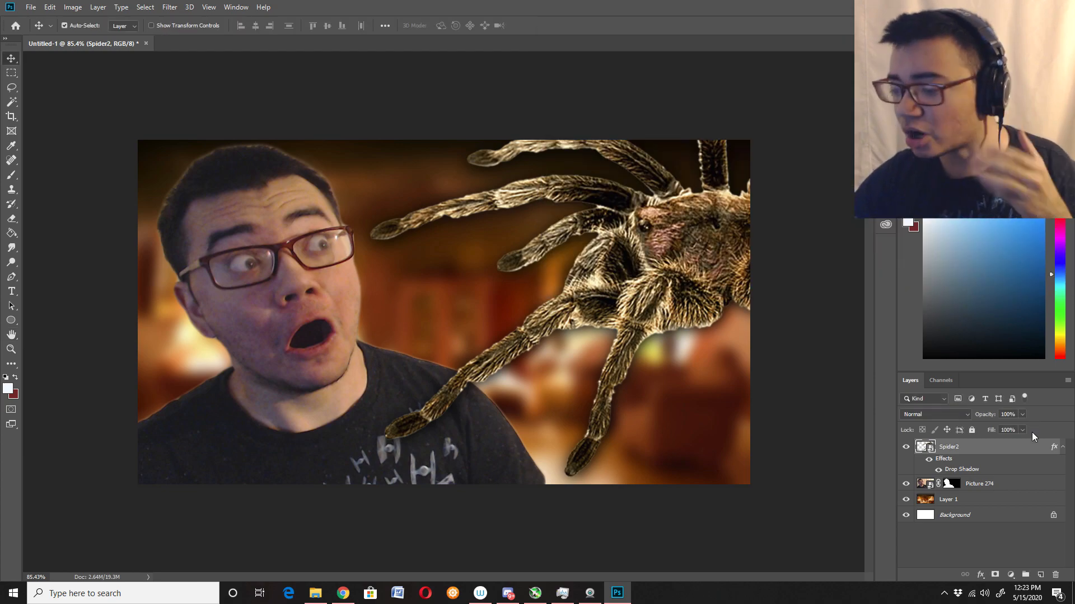
- Give the person layer, Picture 274, a drop shadow with distance 2, a slightly raised spread and size 38
left_click(994, 487)
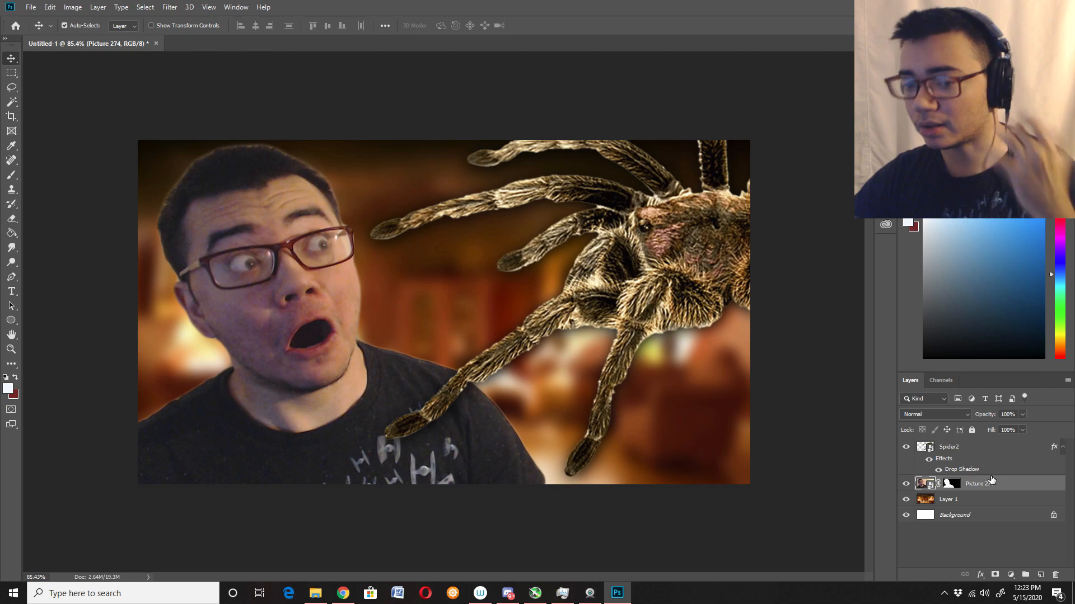
right_click(991, 482)
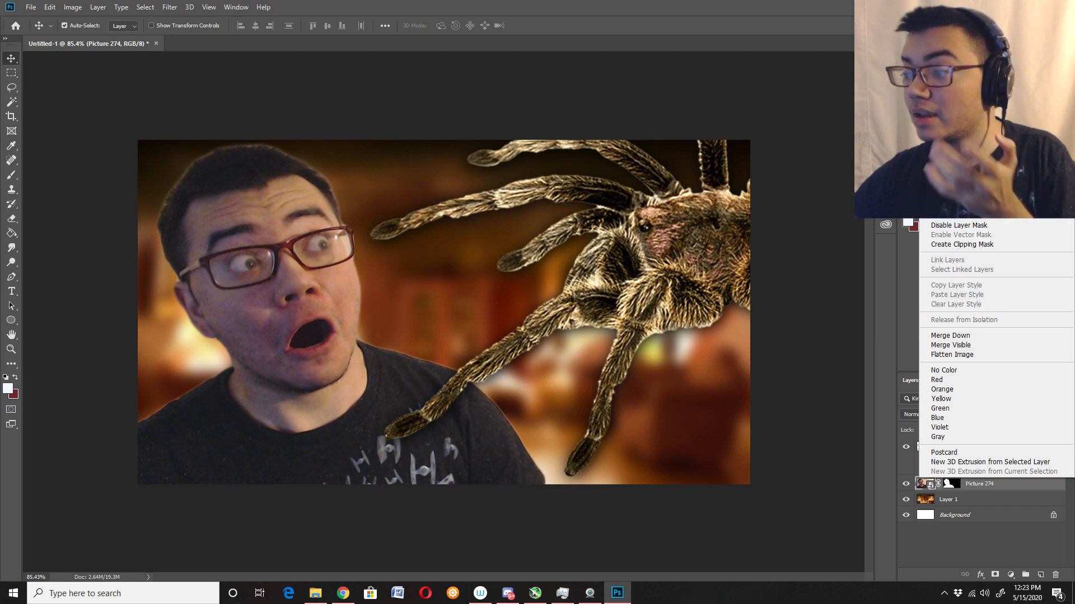
left_click(953, 16)
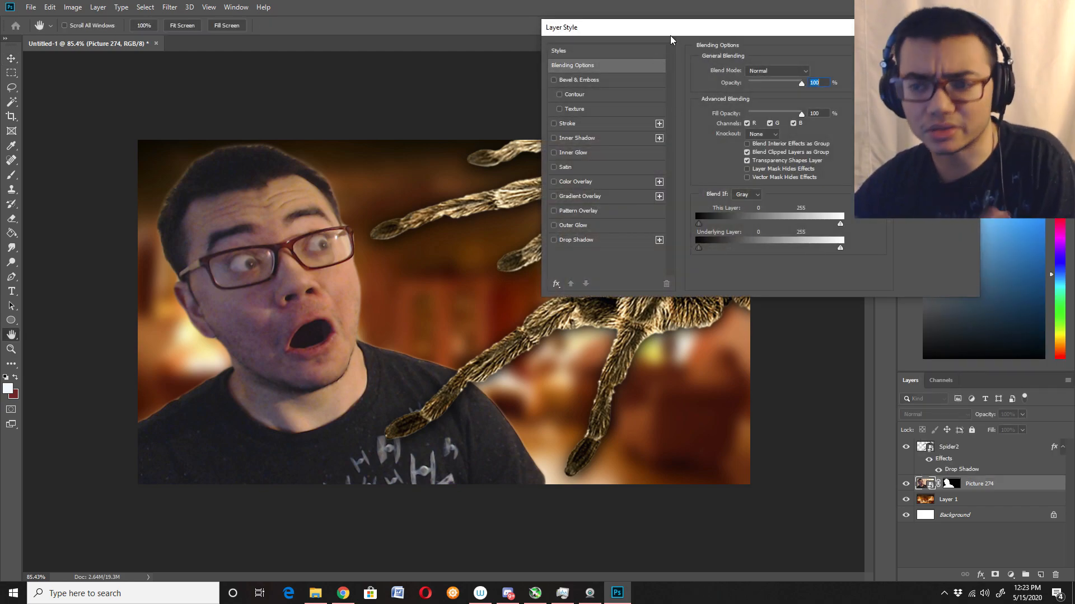
left_click_drag(671, 35, 712, 39)
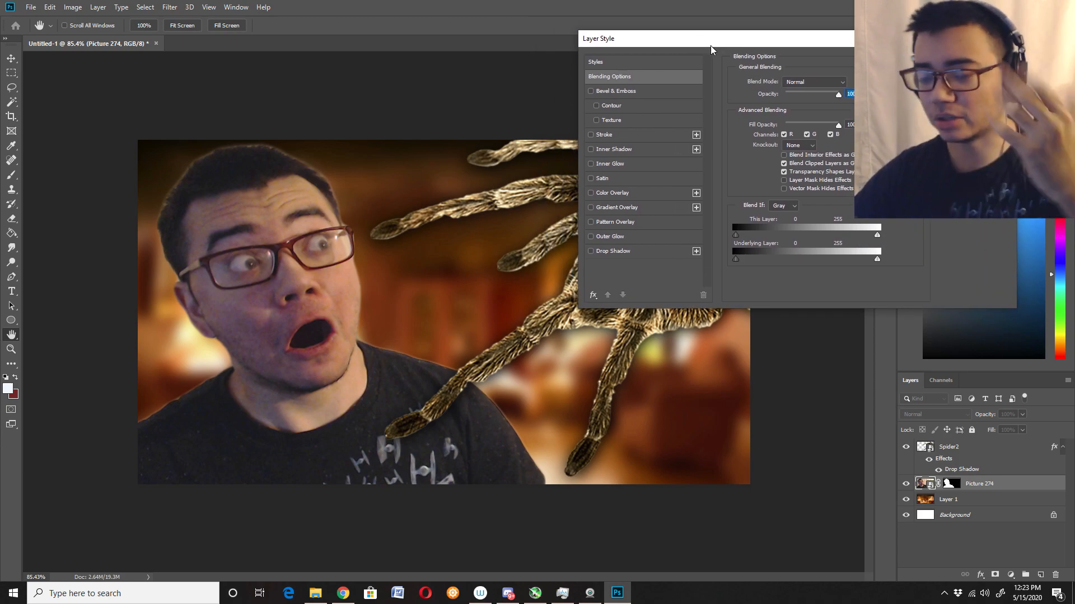
left_click(591, 252)
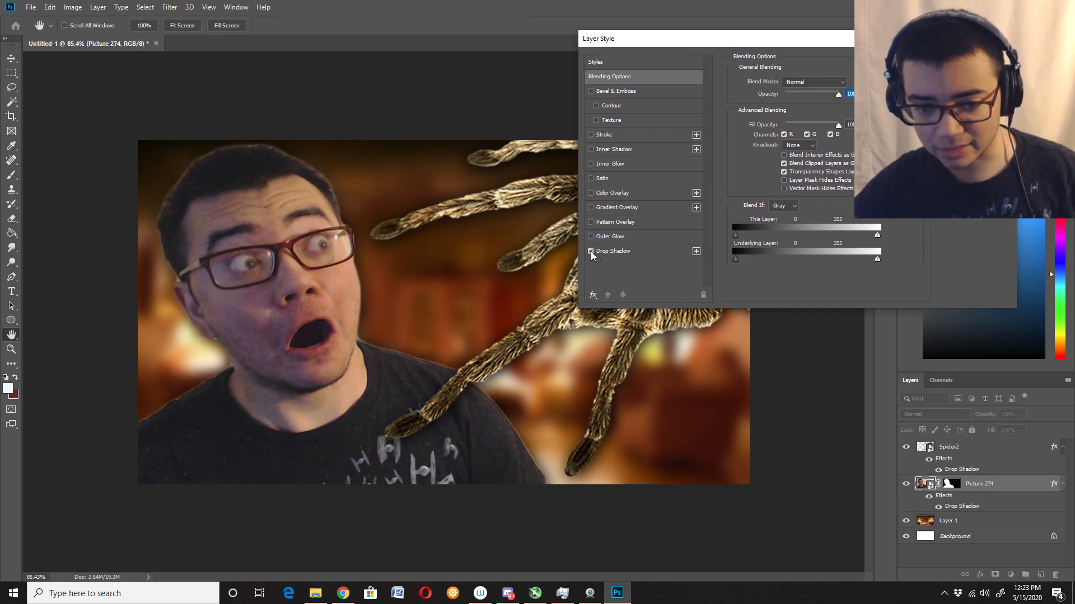
left_click(633, 251)
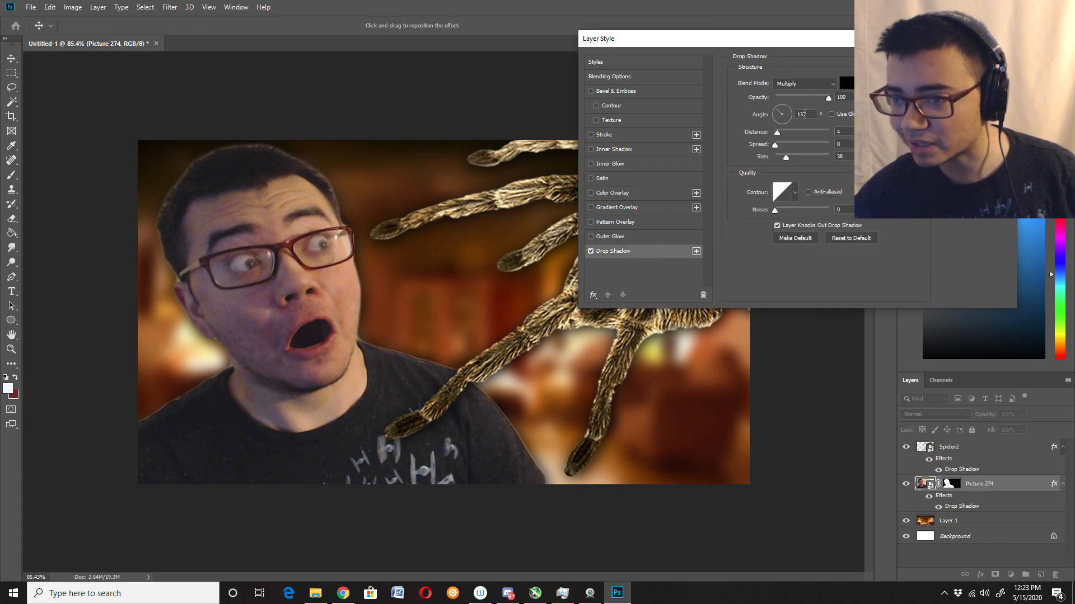
left_click_drag(777, 133, 782, 161)
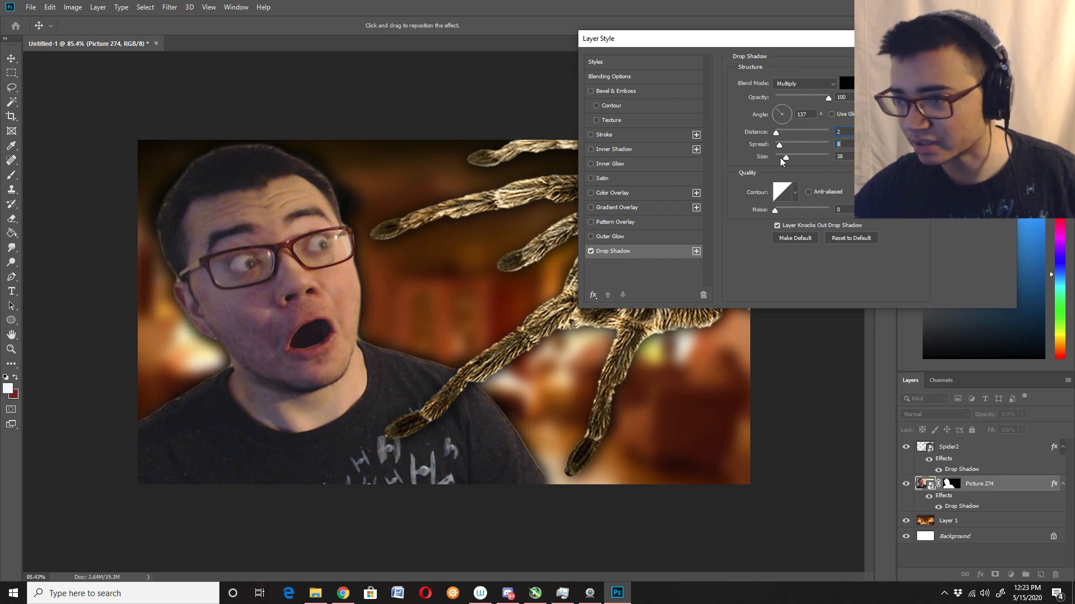
left_click(973, 61)
scroll(665, 433, "down", 3)
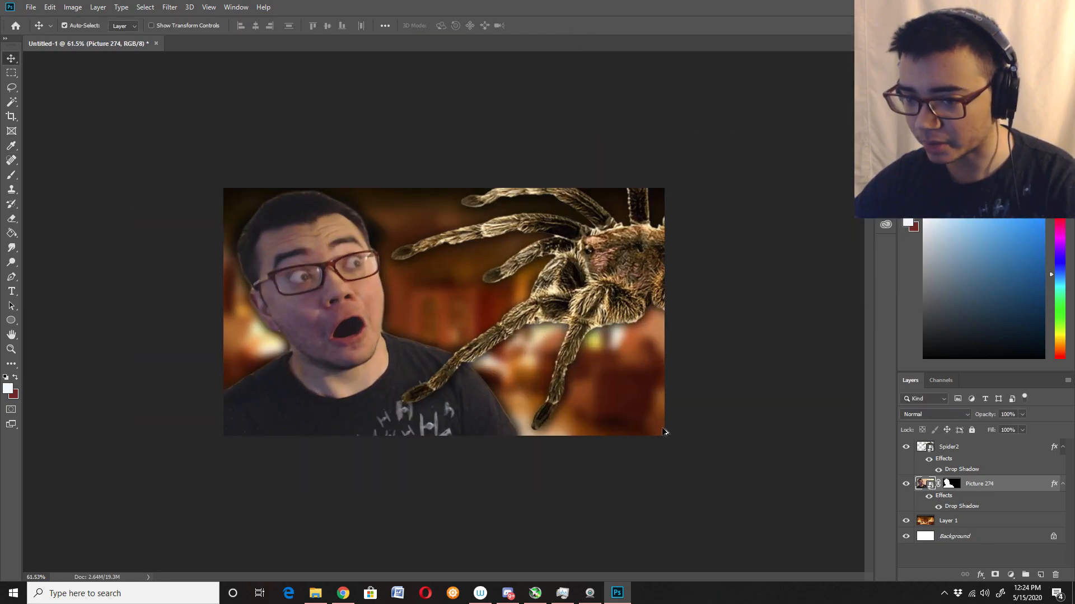
scroll(663, 433, "up", 2)
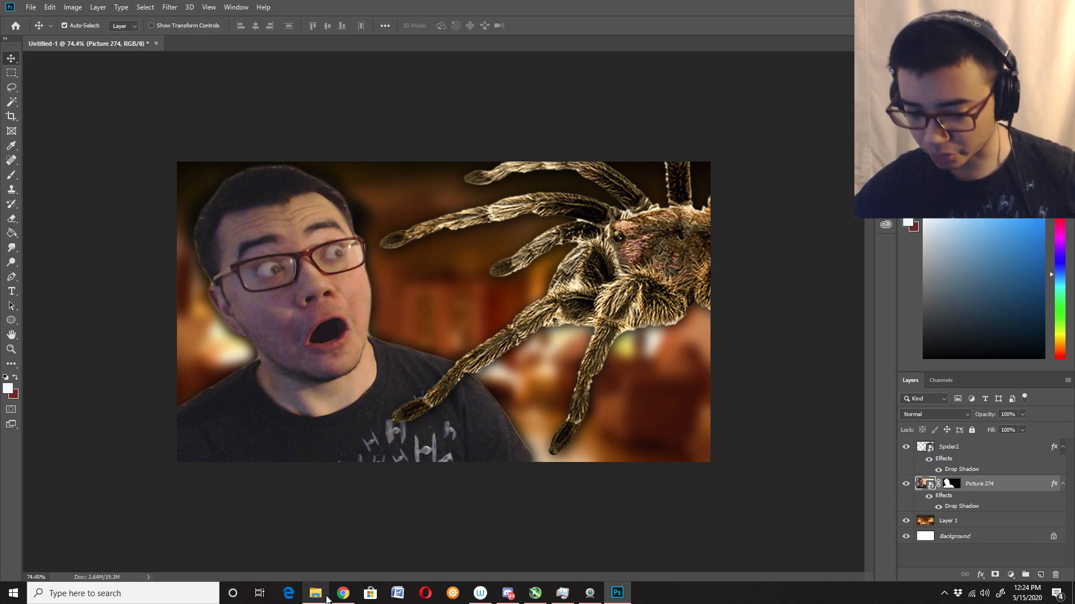
- Place the fire_flmaes image from the file browser above all other layers and enlarge it to about 46% to cover the canvas
mouse_move(326, 600)
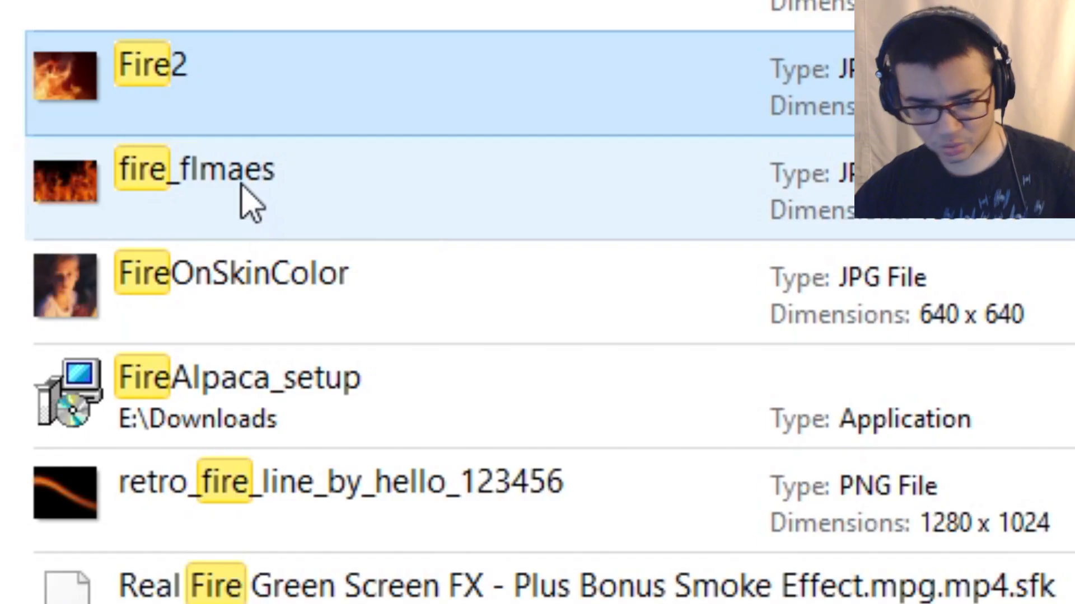
left_click(552, 180)
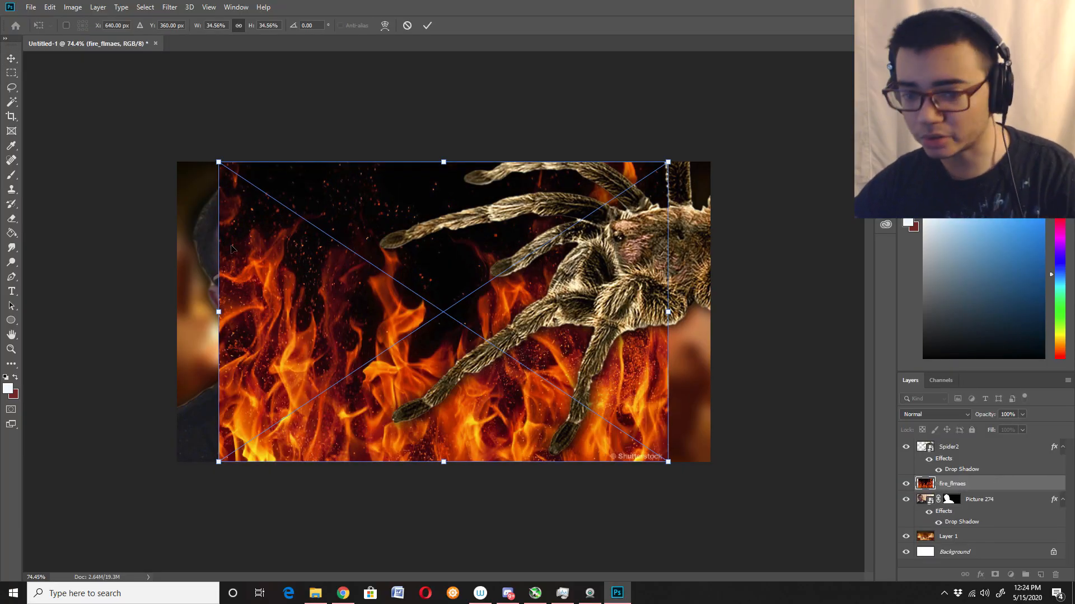
key("Return")
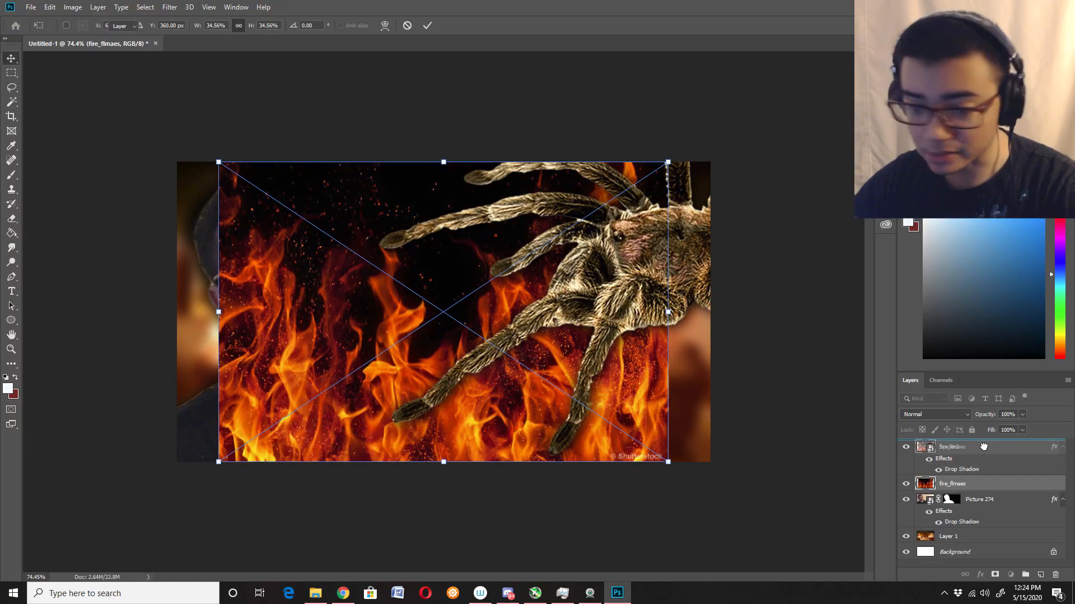
key("ctrl+bracketright")
key("ctrl+t")
left_click_drag(668, 162, 820, 60)
left_click_drag(739, 213, 649, 248)
key("Return")
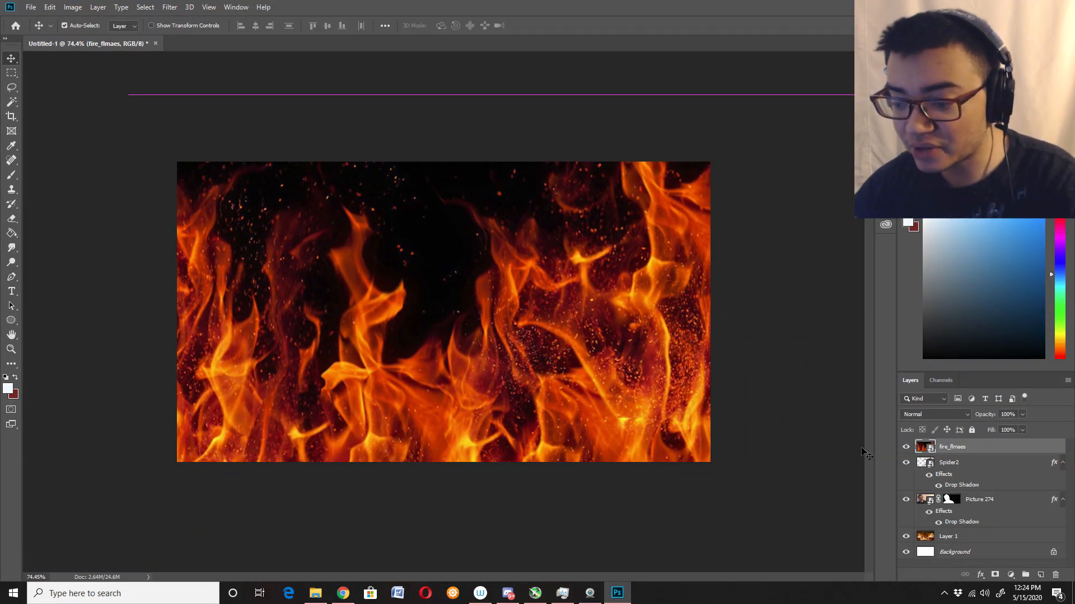
- Hide the fire_flmaes layer to examine the person and spider up close, and show it again
left_click(905, 447)
scroll(635, 257, "up", 4)
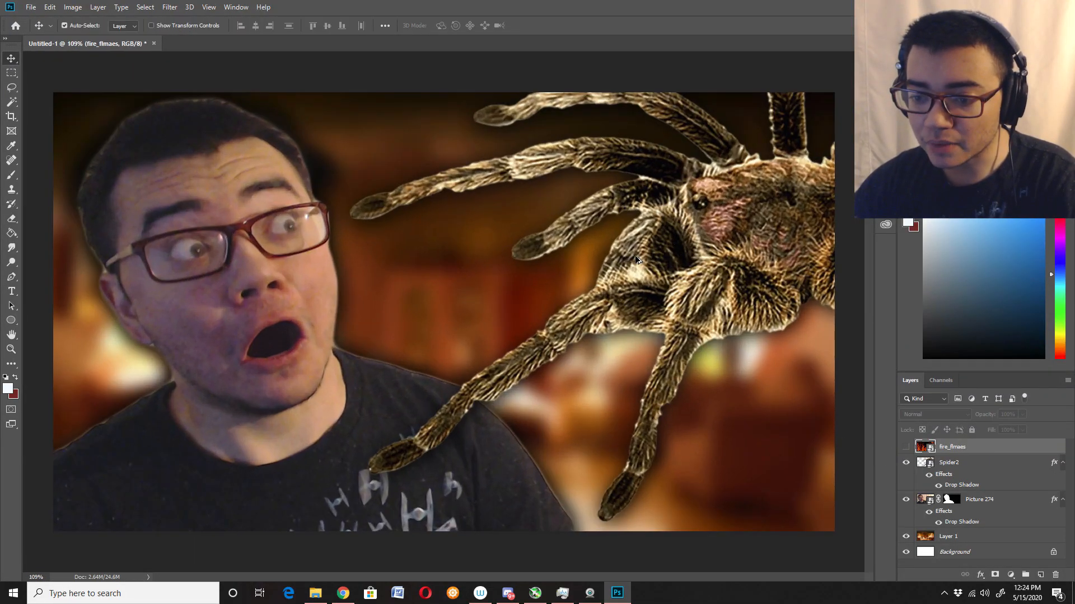
scroll(636, 259, "down", 3)
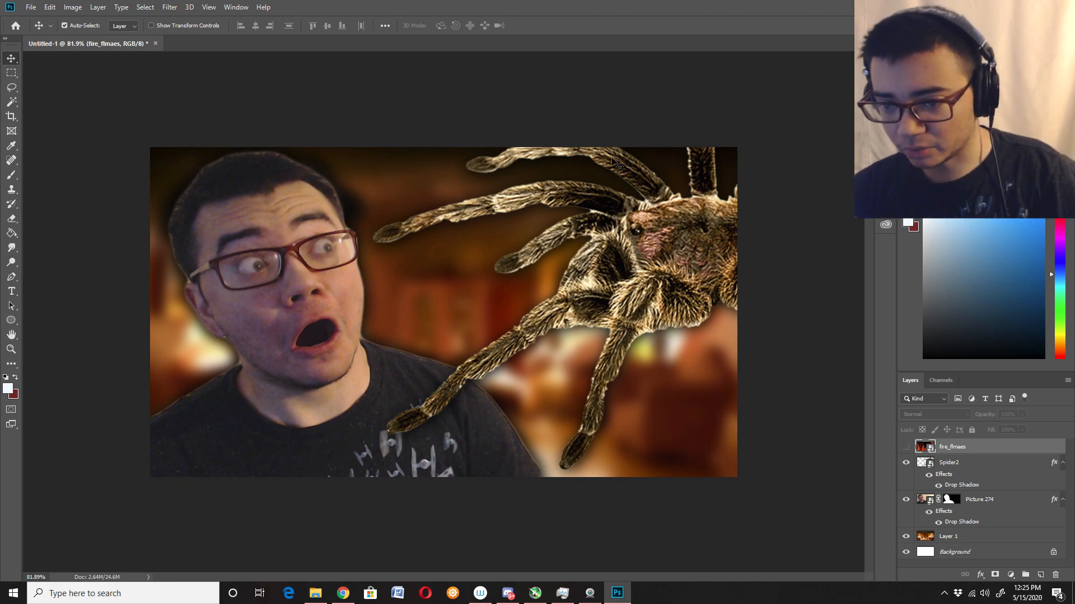
key("ctrl+comma")
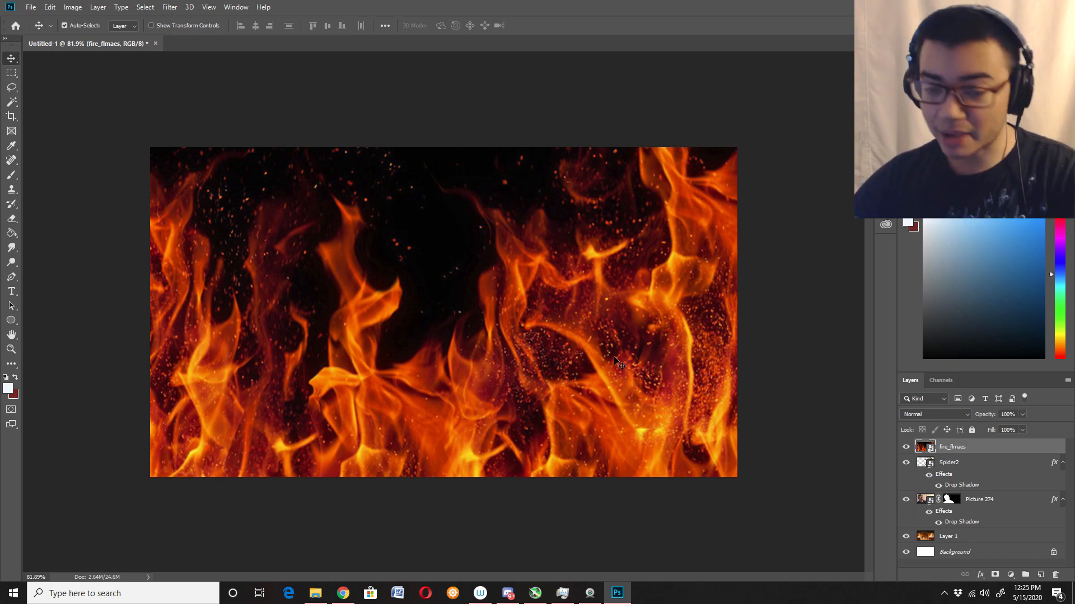
- Set the fire layer's blend mode to Screen, enlarge it to about 49%, and lower it until its upper edge meets the canvas top
left_click(968, 415)
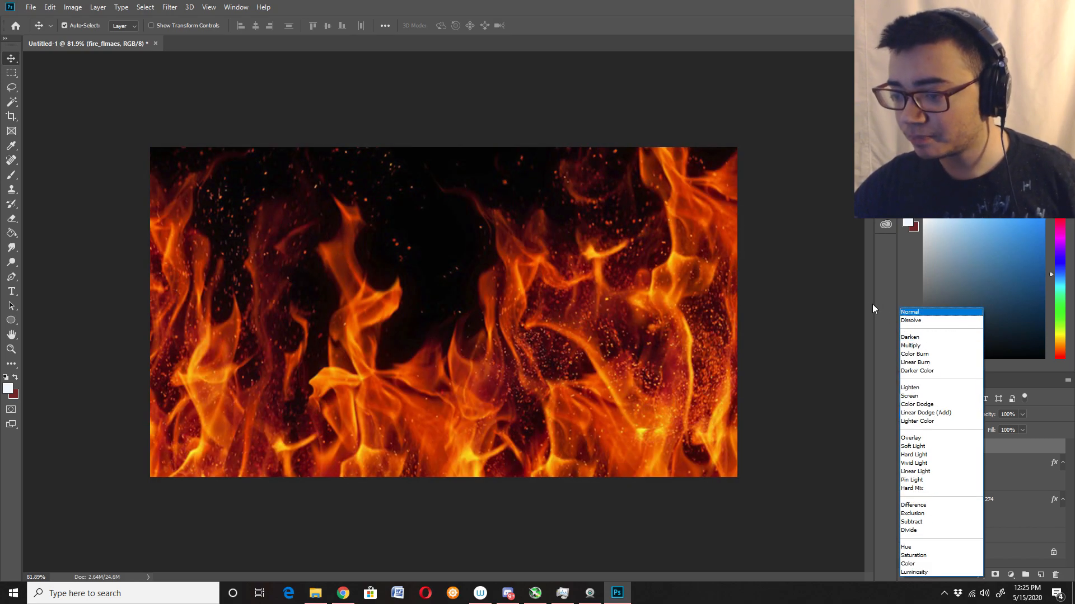
left_click(909, 397)
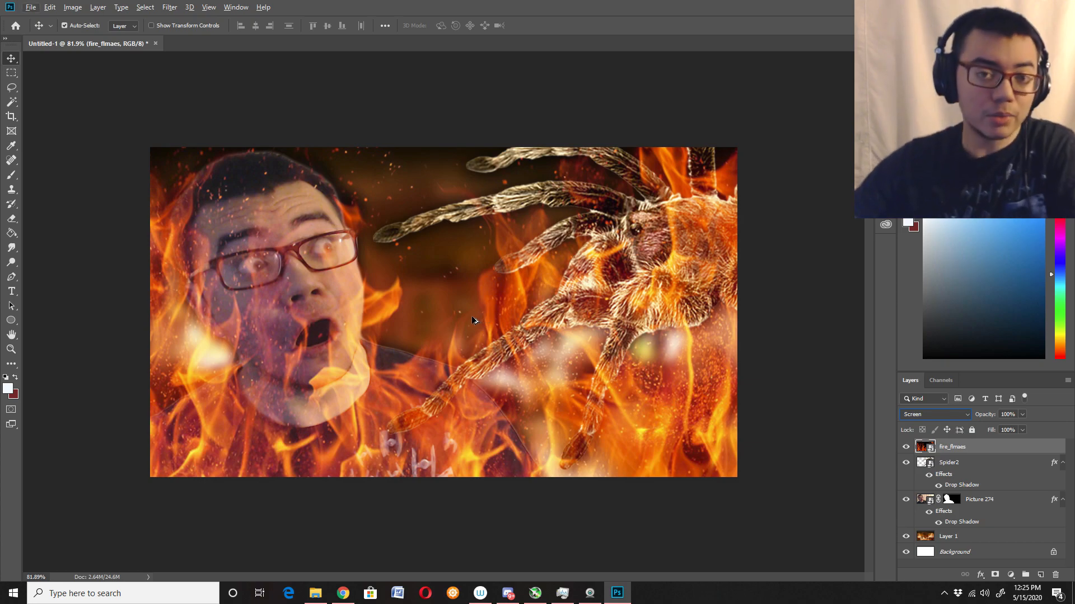
key("ctrl+t")
key("ctrl+0")
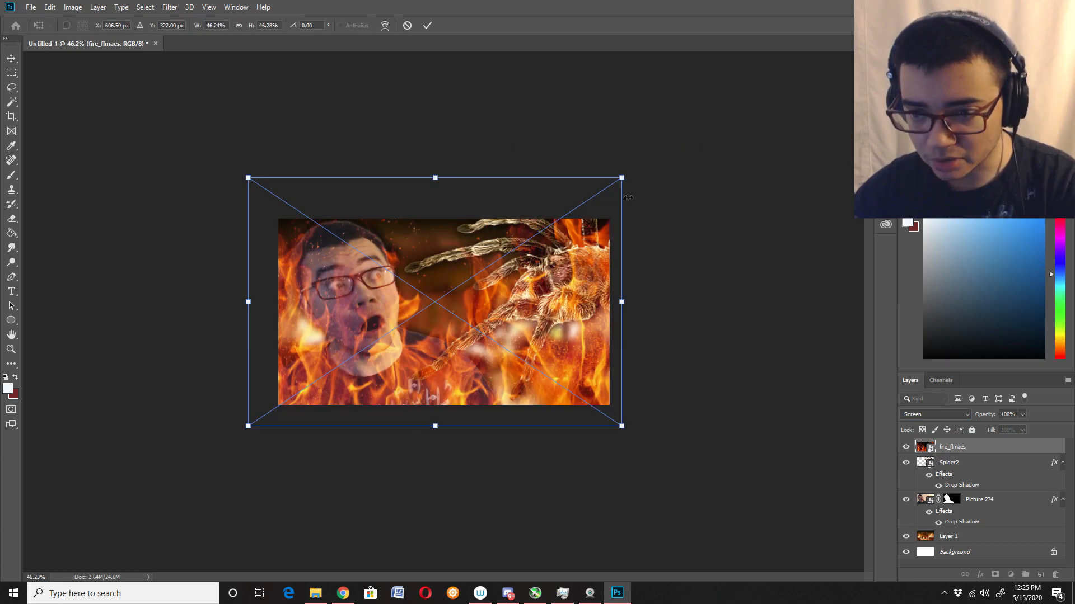
left_click_drag(621, 178, 643, 163)
left_click_drag(577, 253, 590, 307)
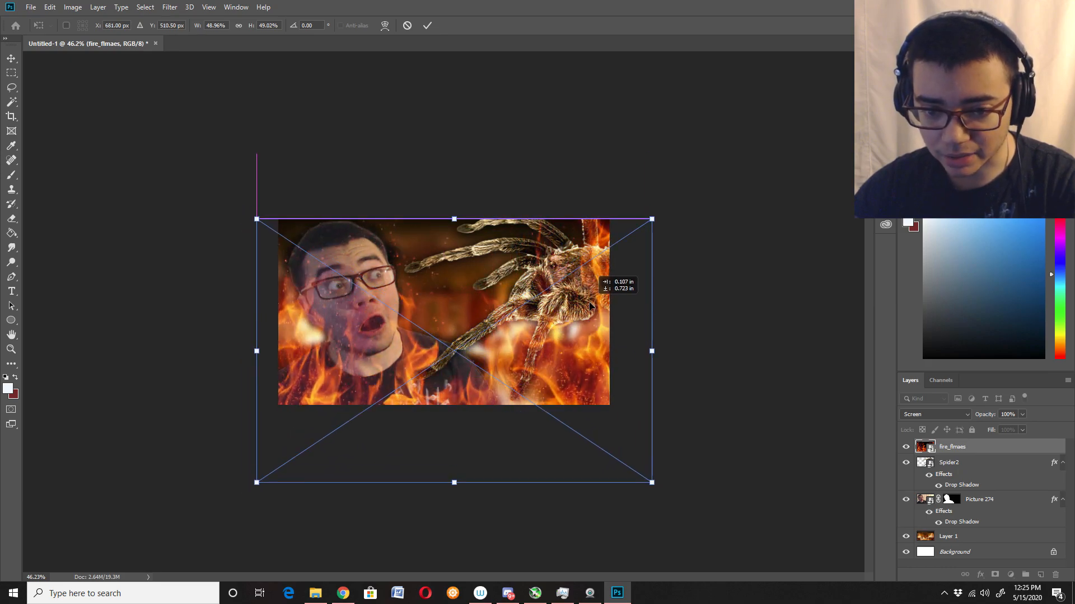
key("Return")
key("ctrl+0")
scroll(391, 334, "up", 2)
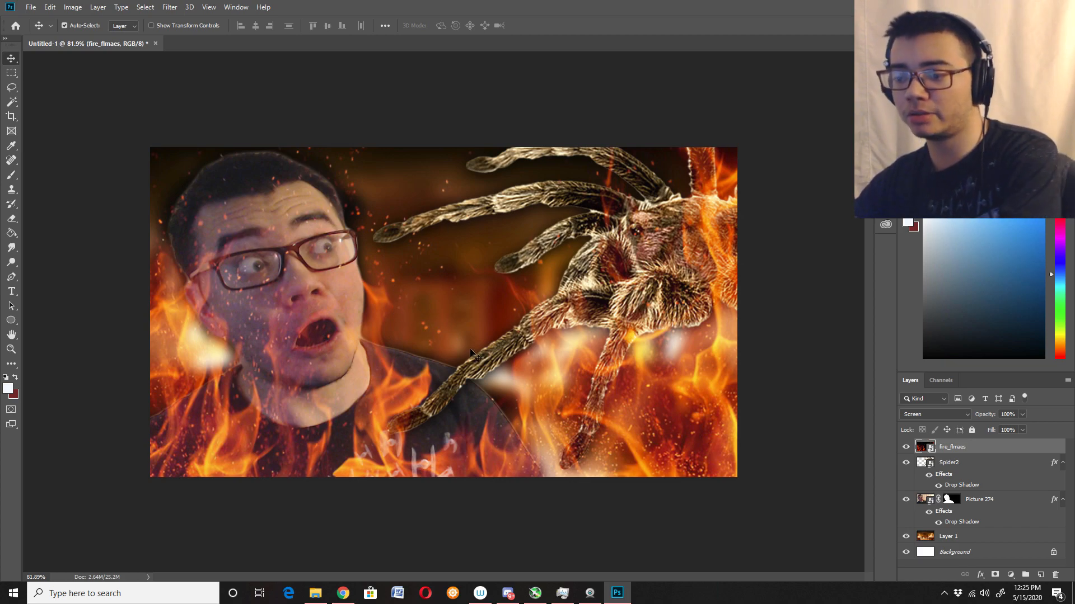
- Add a layer mask to the fire_flmaes layer and choose the Super Soft brush at 900 px for masking
left_click(995, 575)
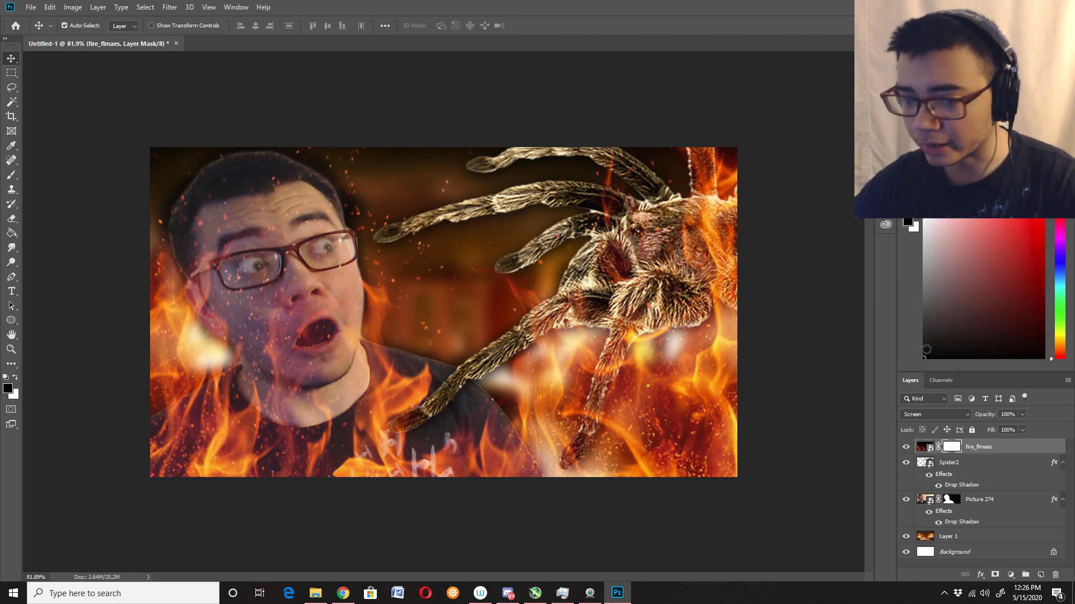
key("b")
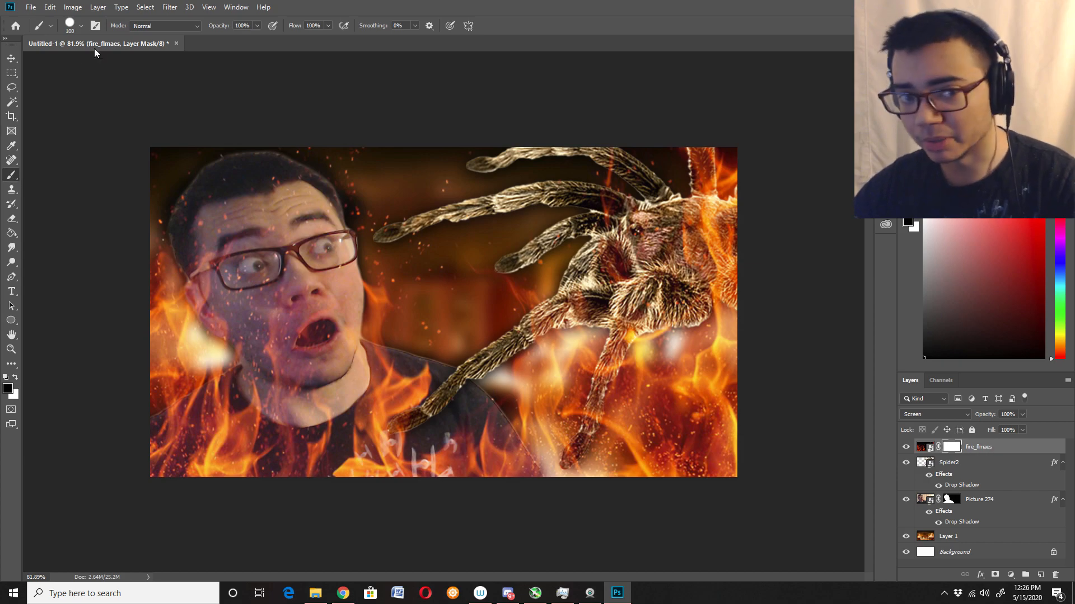
left_click(82, 25)
scroll(114, 239, "down", 1)
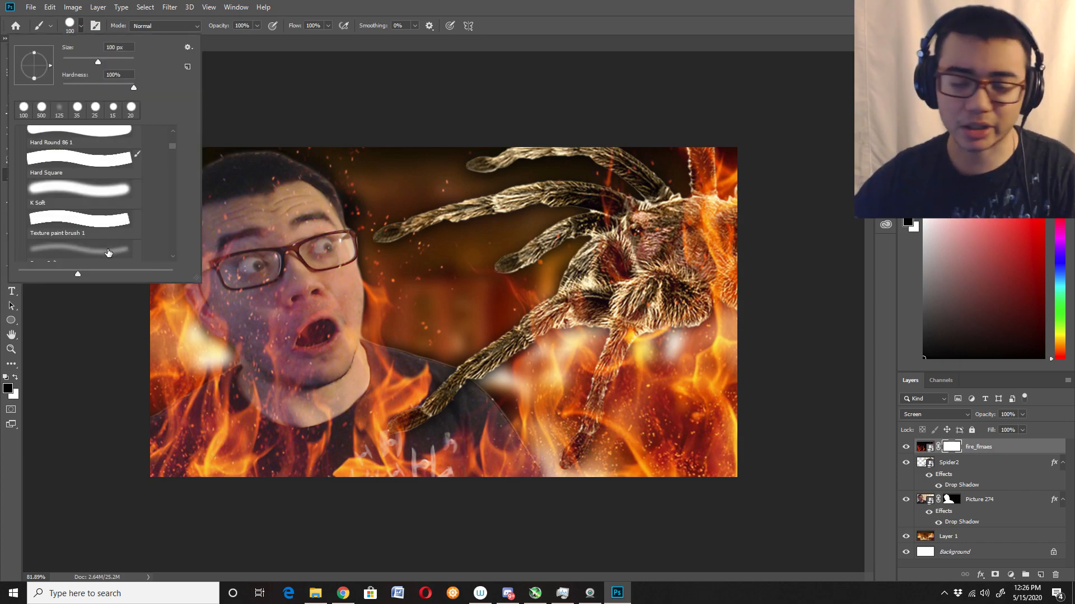
scroll(114, 252, "down", 1)
left_click(112, 248)
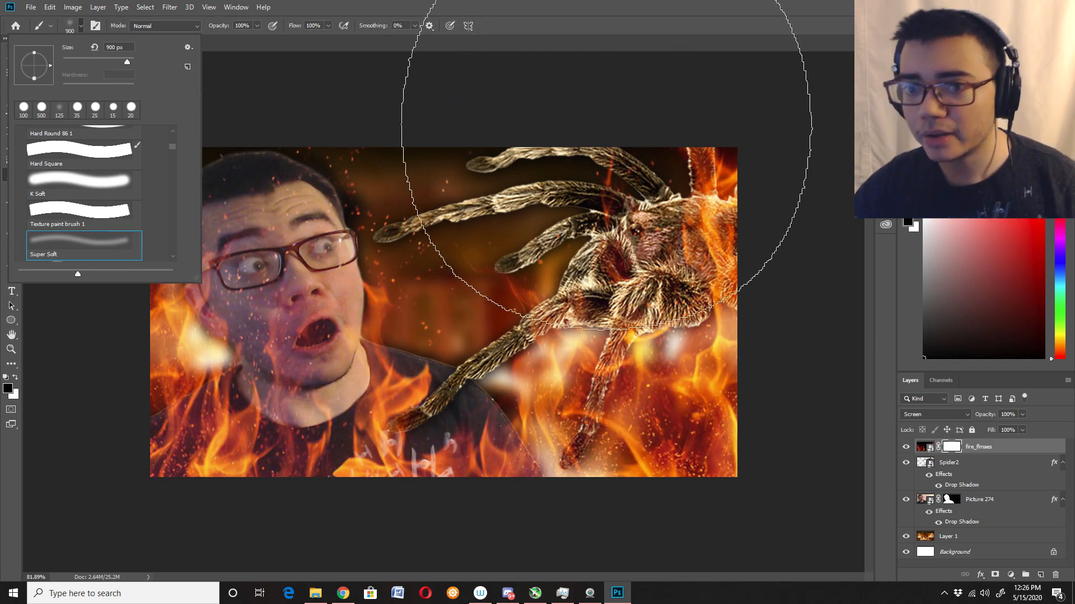
scroll(134, 181, "up", 5)
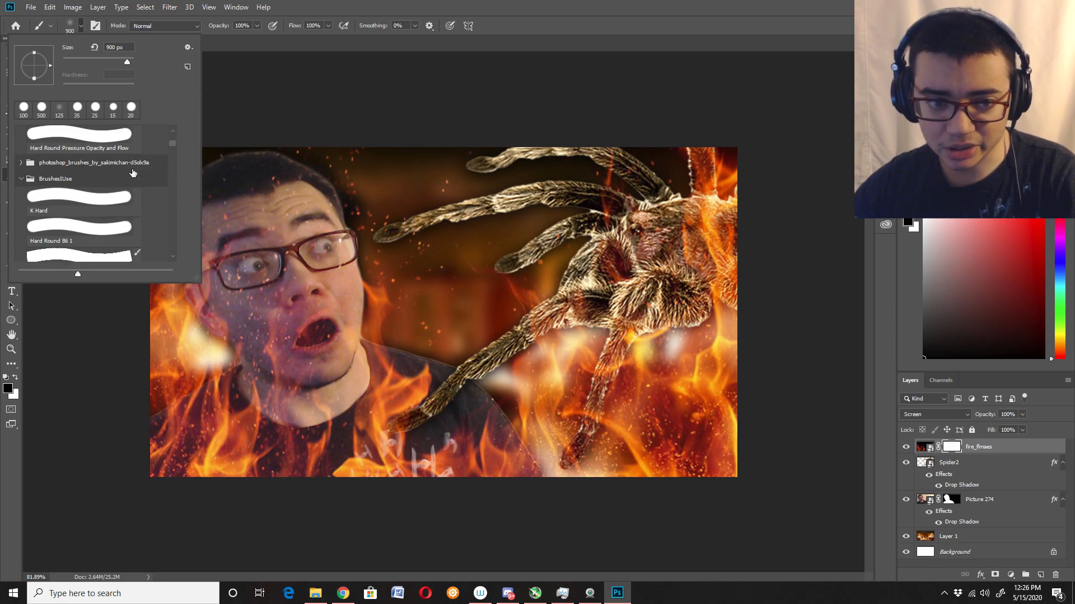
scroll(133, 181, "up", 5)
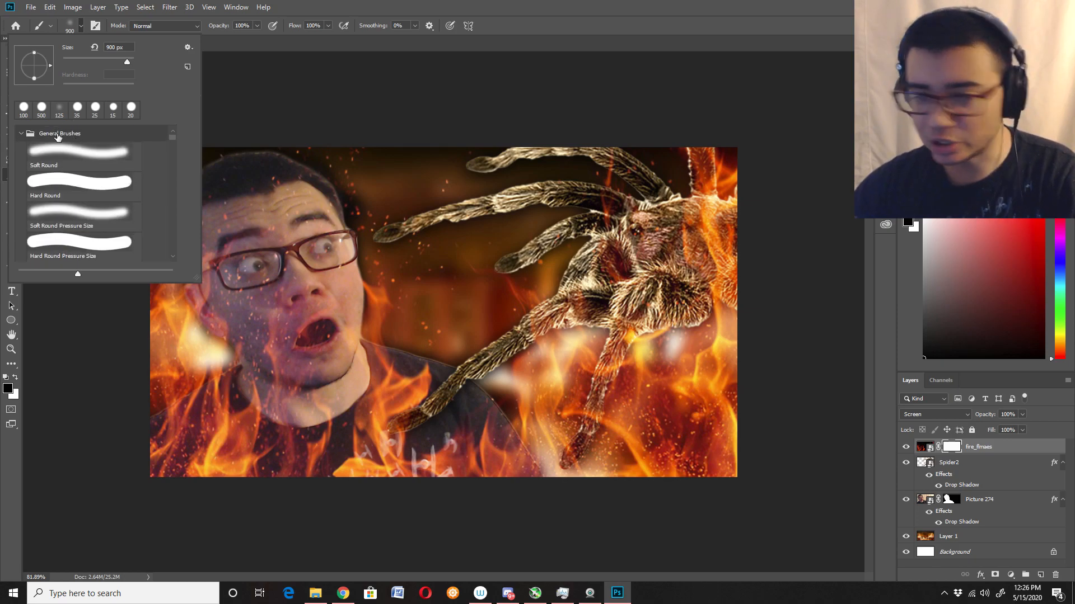
scroll(75, 168, "down", 2)
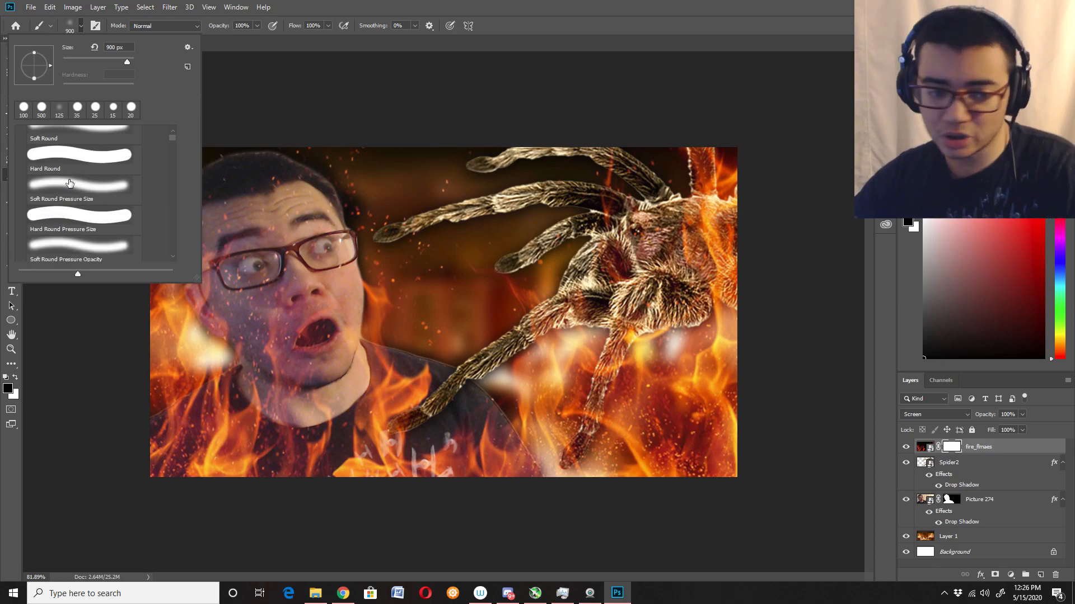
scroll(76, 193, "down", 8)
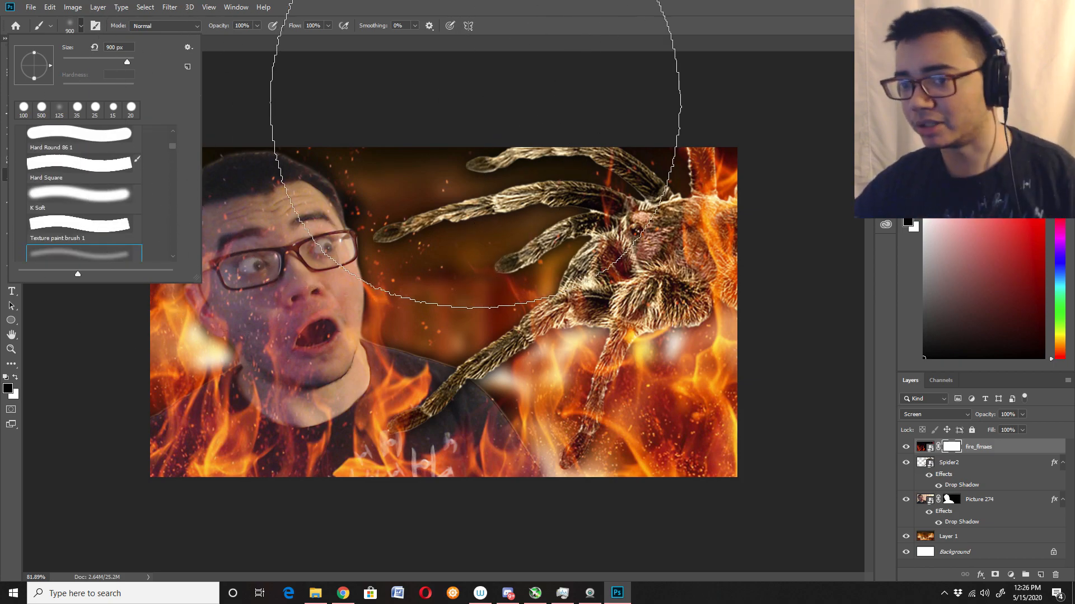
left_click(599, 7)
scroll(552, 264, "down", 2)
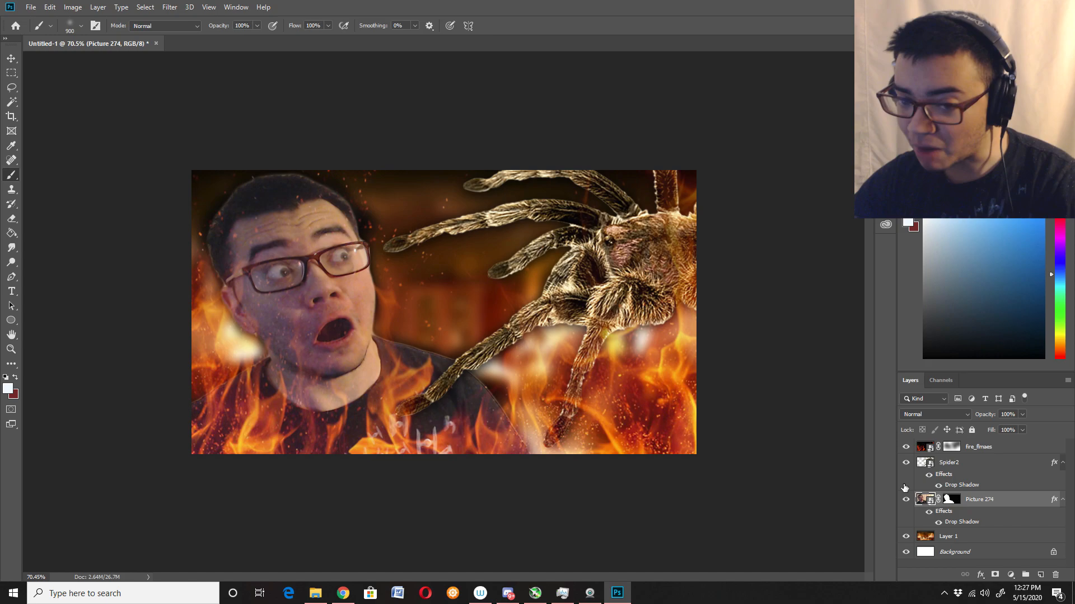
- Try Auto Tone on the person layer, Picture 274, and undo it
left_click(50, 7)
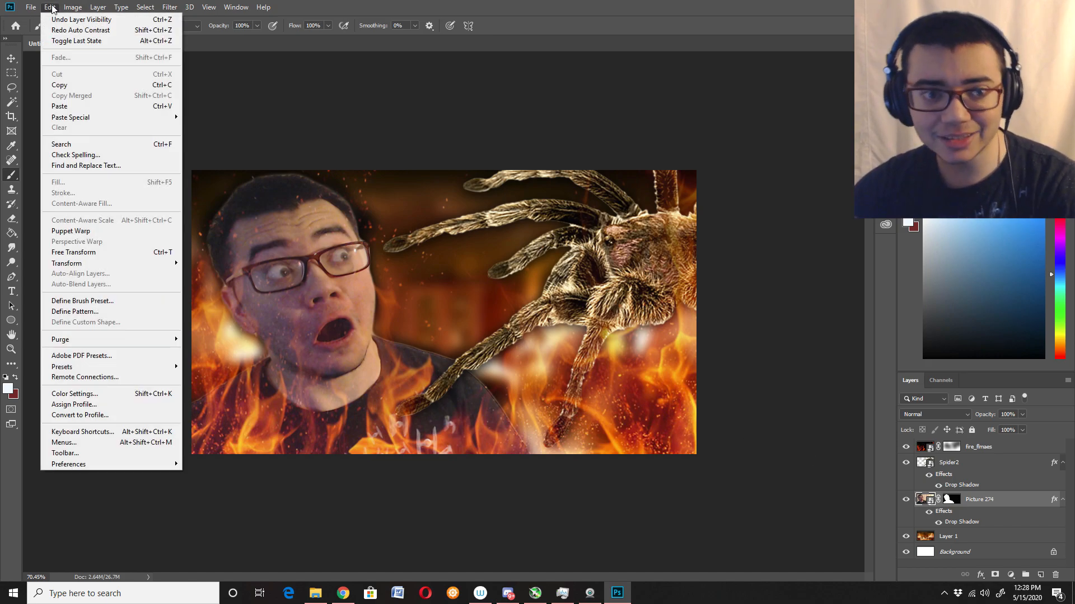
mouse_move(80, 10)
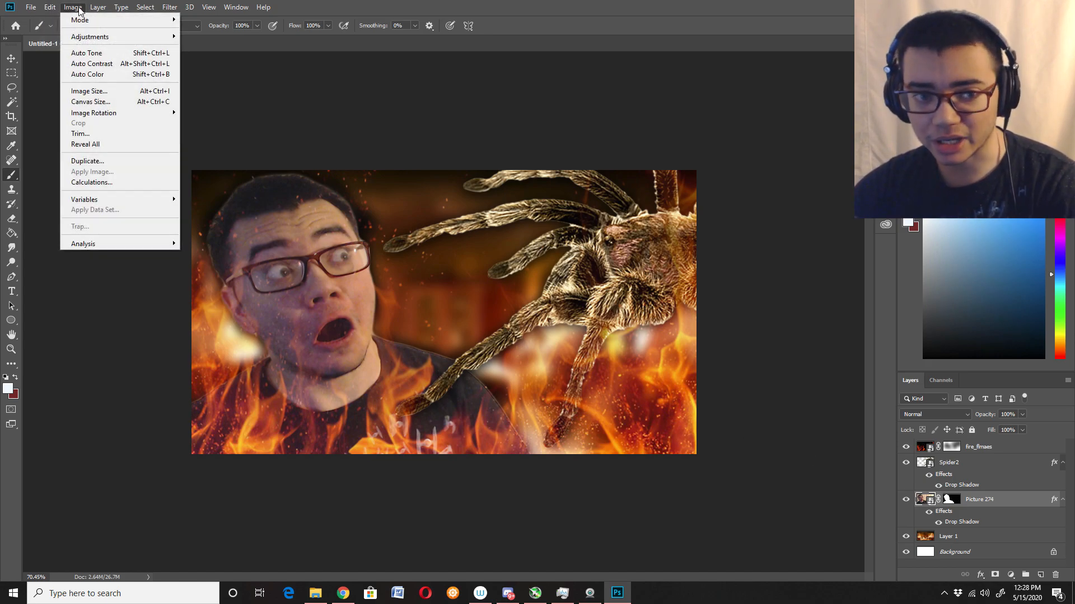
left_click(87, 53)
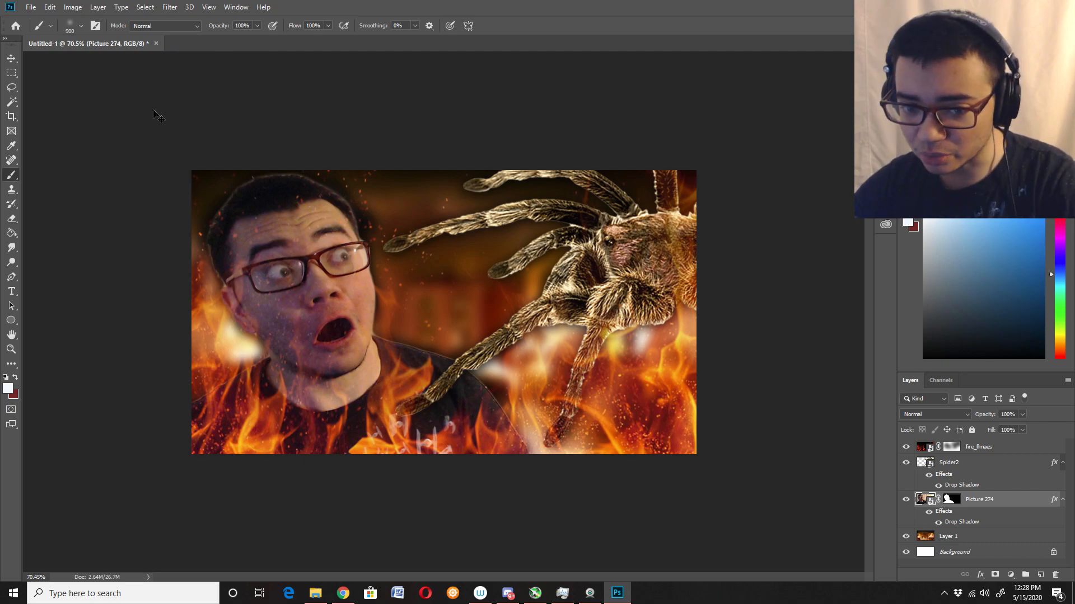
key("ctrl+z")
left_click(72, 7)
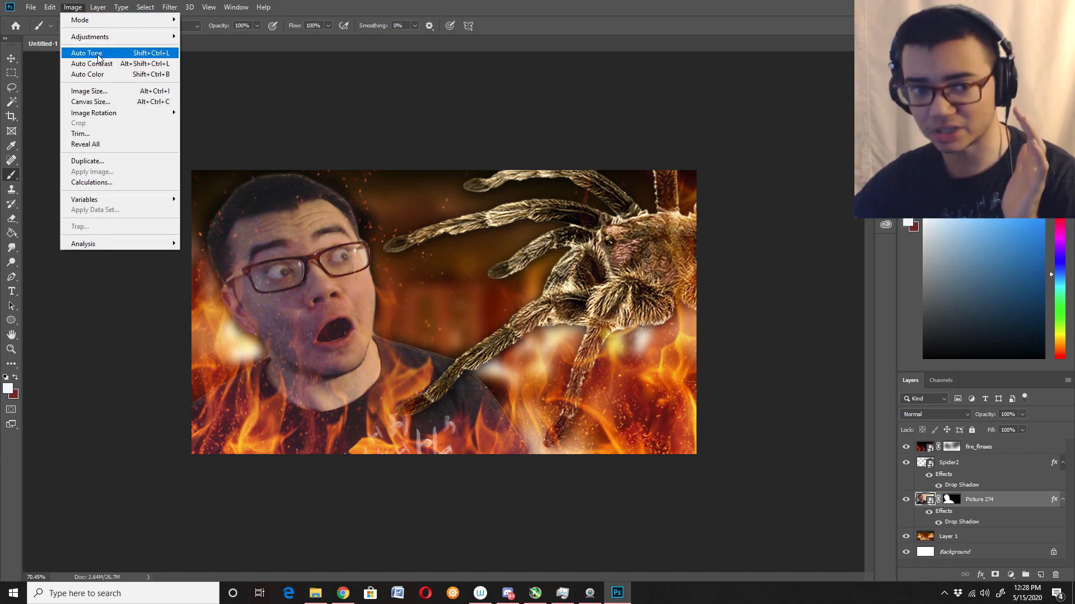
mouse_move(50, 8)
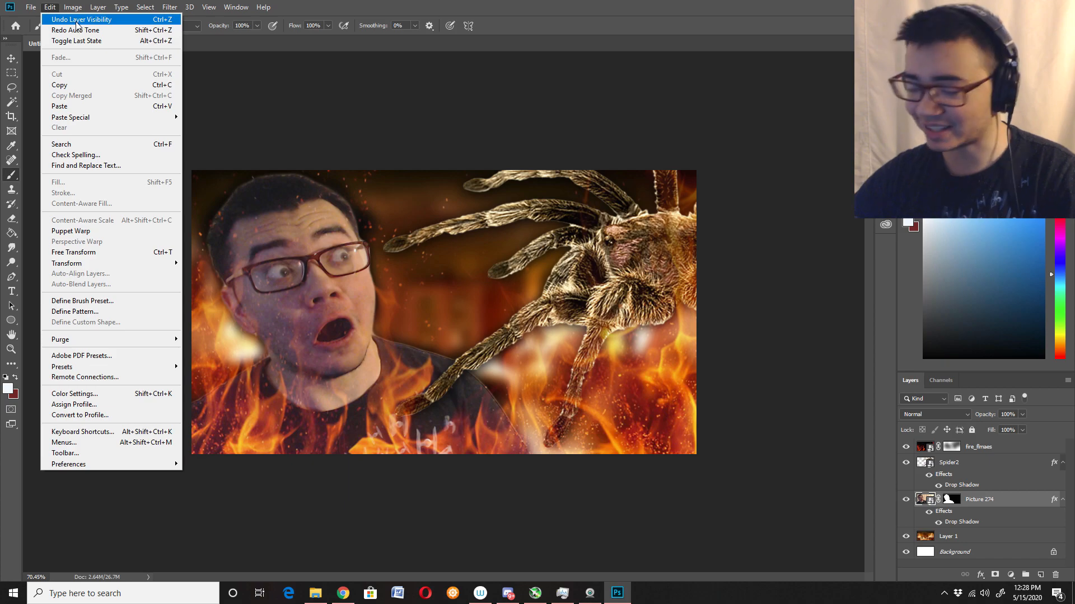
left_click(304, 7)
- Try Auto Contrast and Auto Color on the person layer one after the other, undoing each
left_click(75, 13)
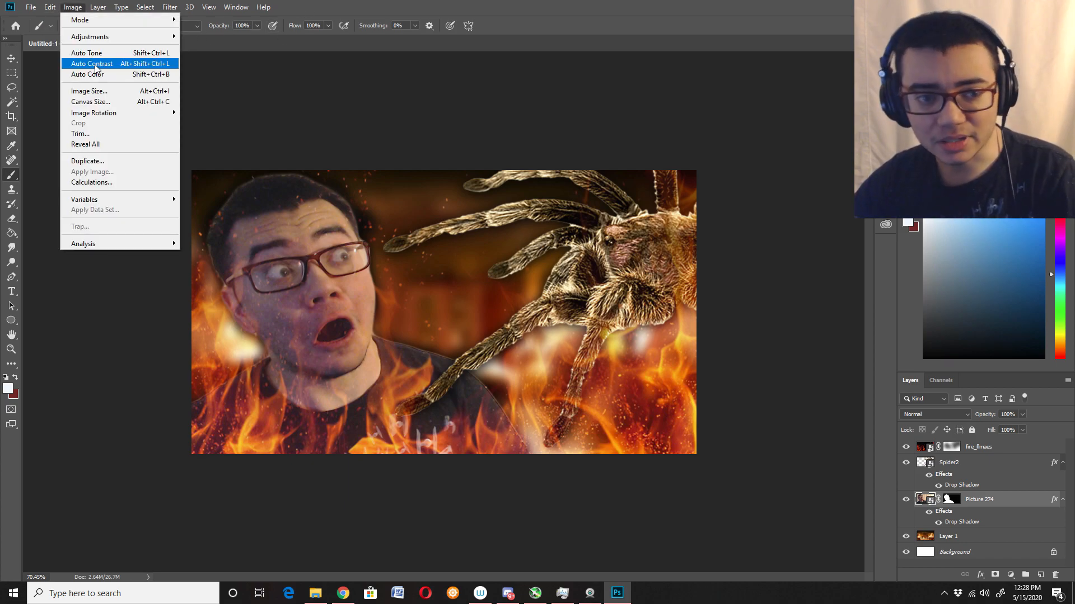
left_click(81, 63)
key("ctrl+z")
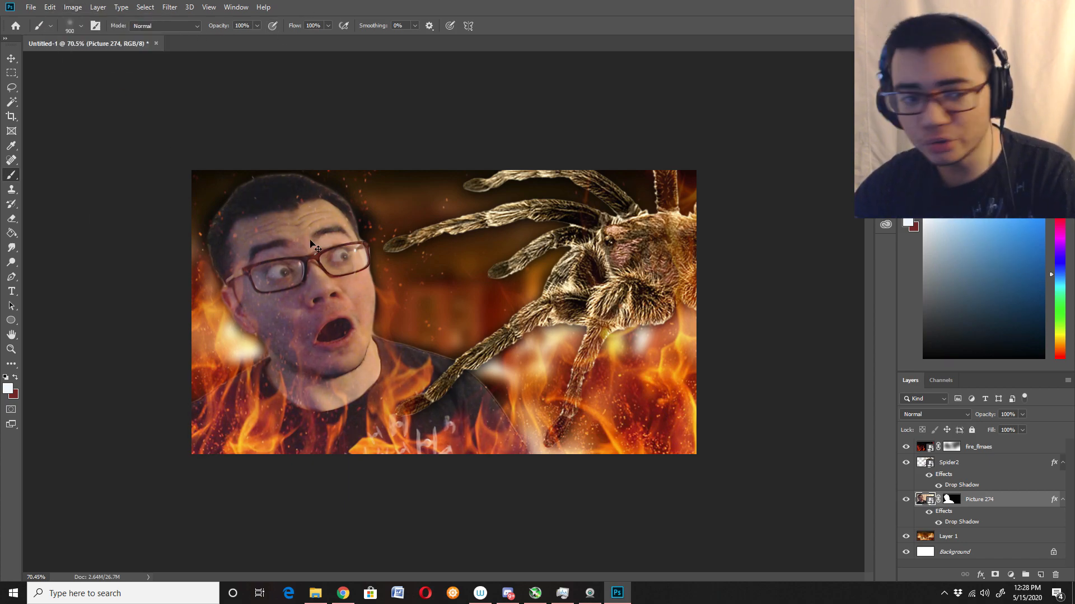
left_click(74, 9)
left_click(102, 79)
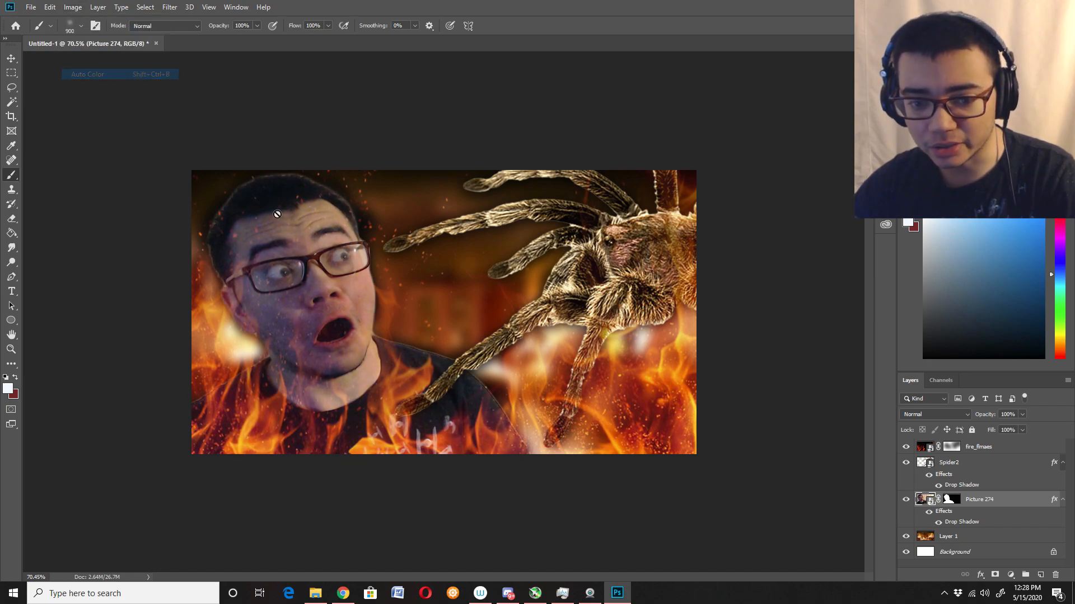
key("ctrl+z")
- Give the person layer, Picture 274, a Brightness/Contrast adjustment with brightness 17 and contrast 69
left_click(73, 7)
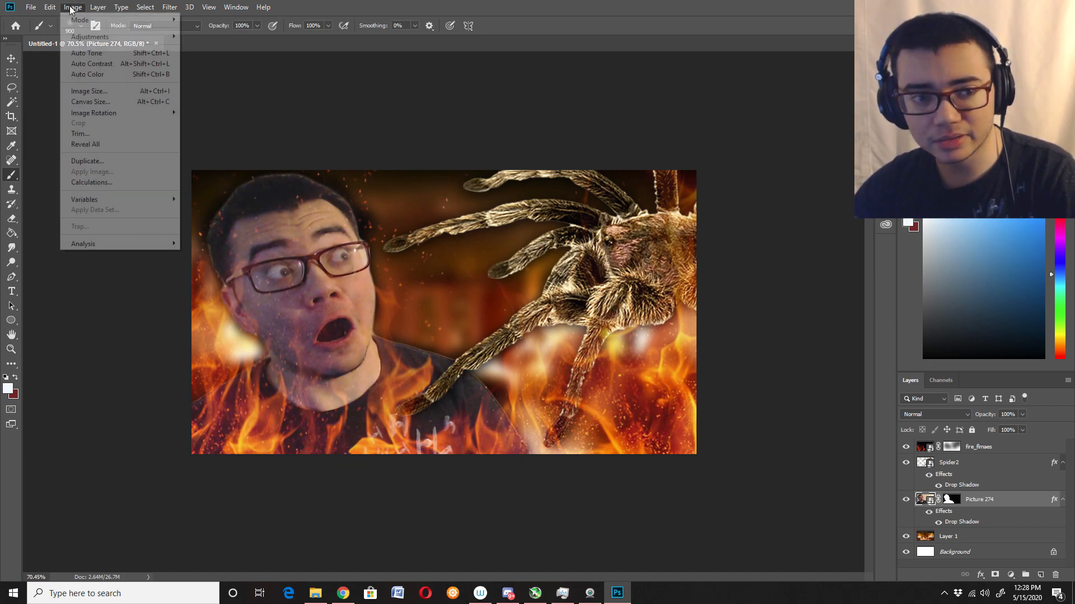
mouse_move(94, 38)
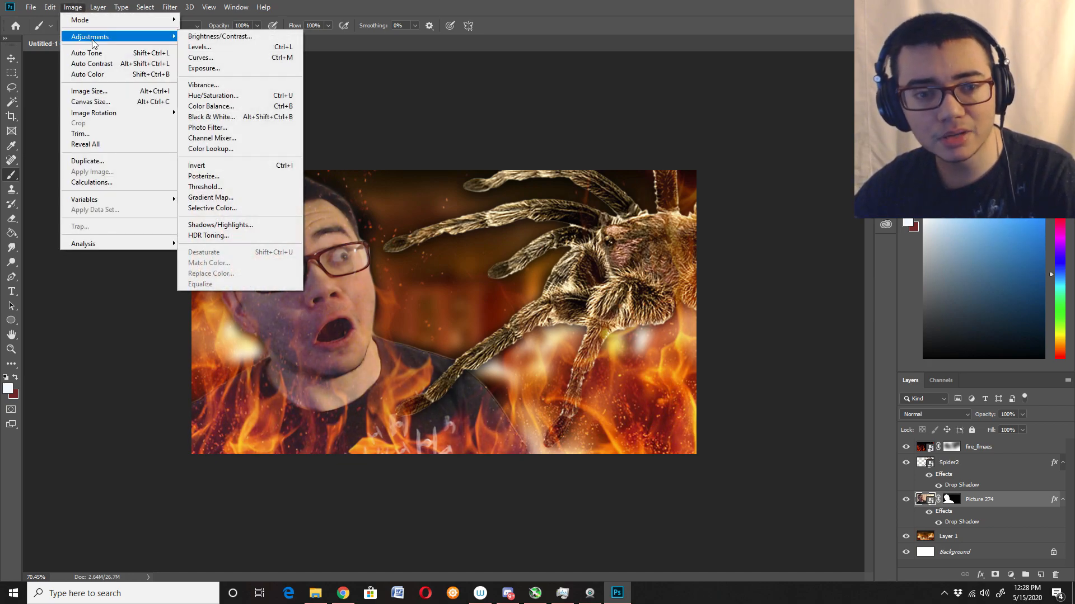
left_click(223, 37)
left_click_drag(486, 208, 535, 210)
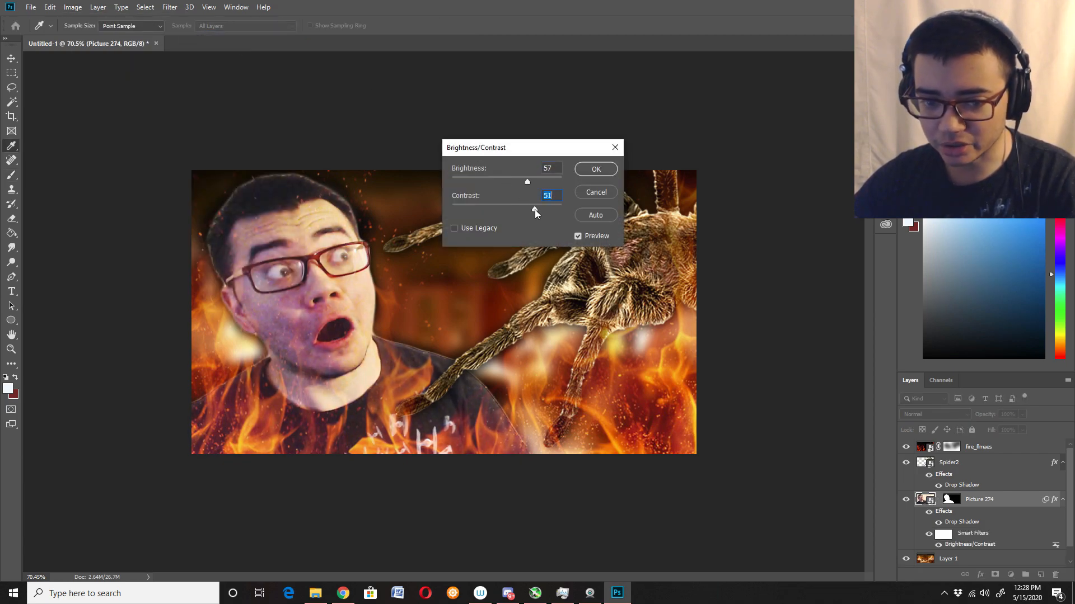
left_click_drag(527, 186, 548, 215)
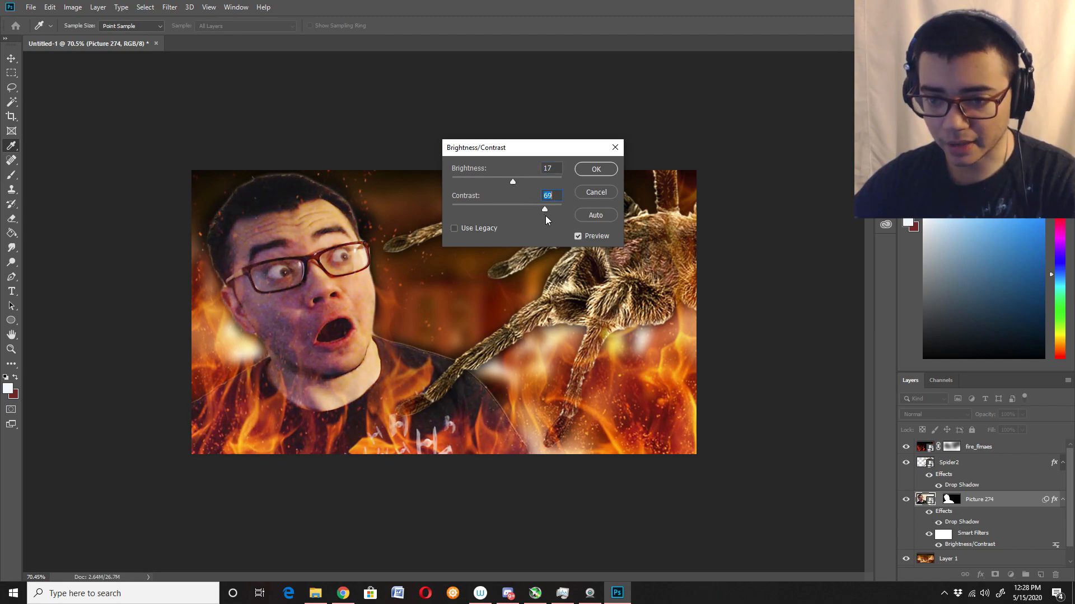
- Compare the person with the Brightness/Contrast preview off and on, and apply the adjustment
left_click(577, 236)
left_click(577, 236)
left_click(577, 236)
left_click(577, 236)
left_click(578, 236)
left_click(577, 236)
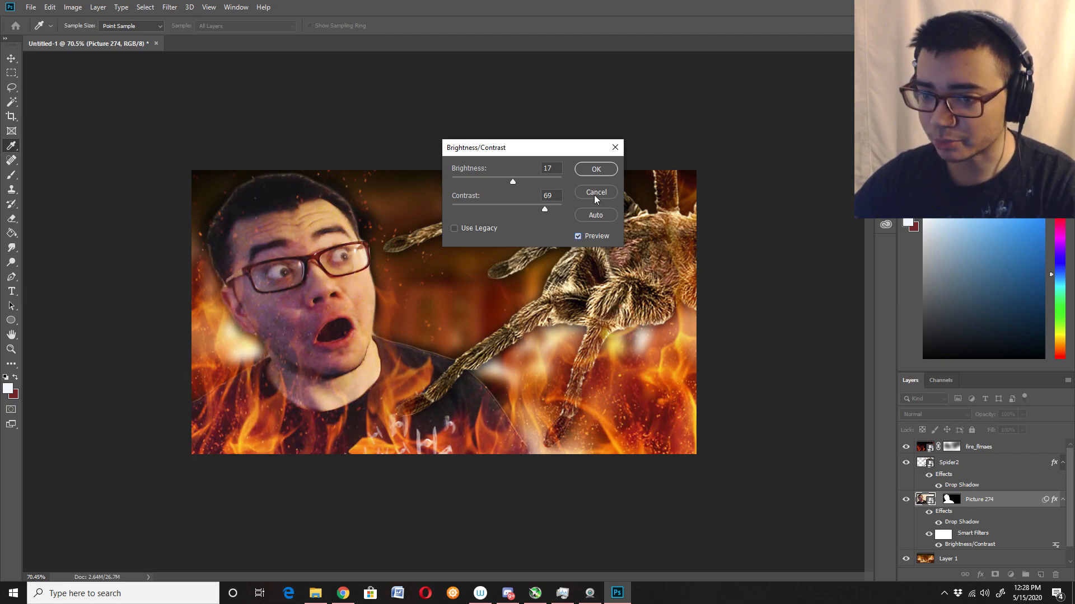
left_click(596, 169)
key("b")
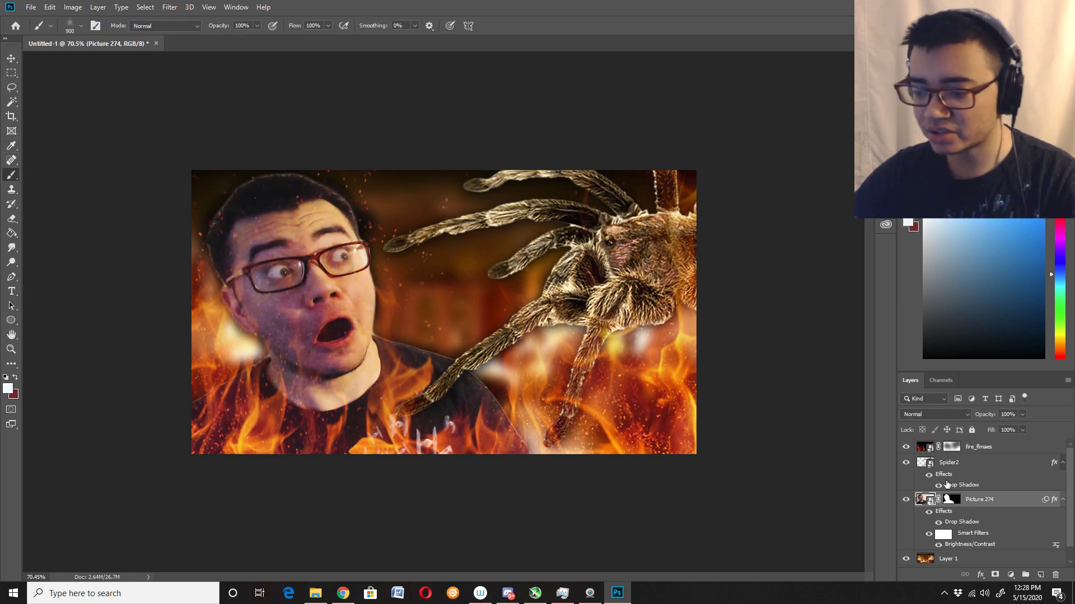
- Apply a Brightness/Contrast adjustment to the Spider2 layer with brightness 26 and contrast 59
left_click(986, 464)
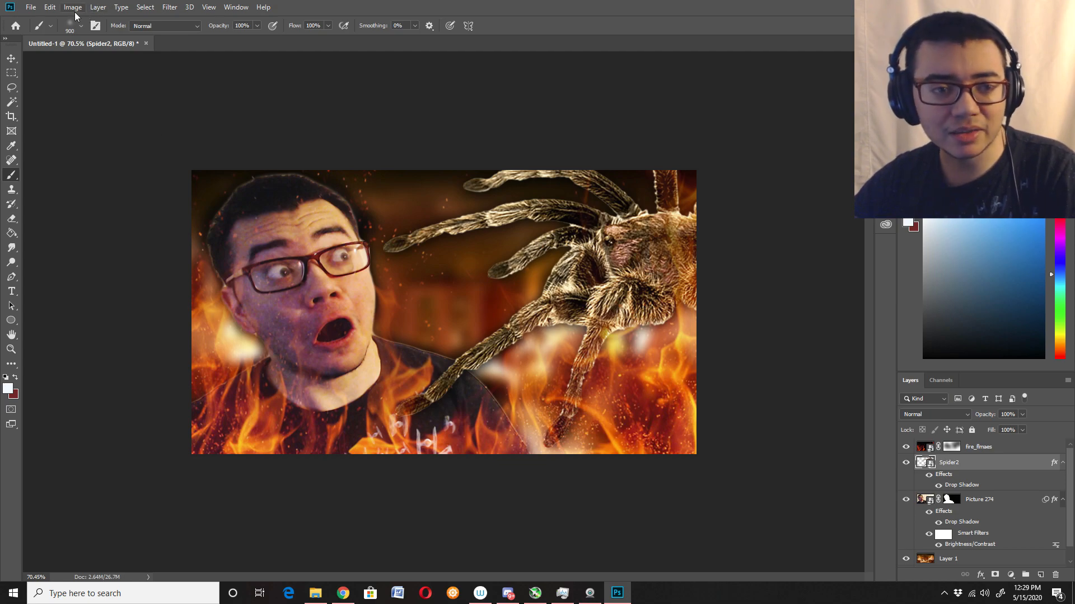
left_click(50, 7)
mouse_move(72, 6)
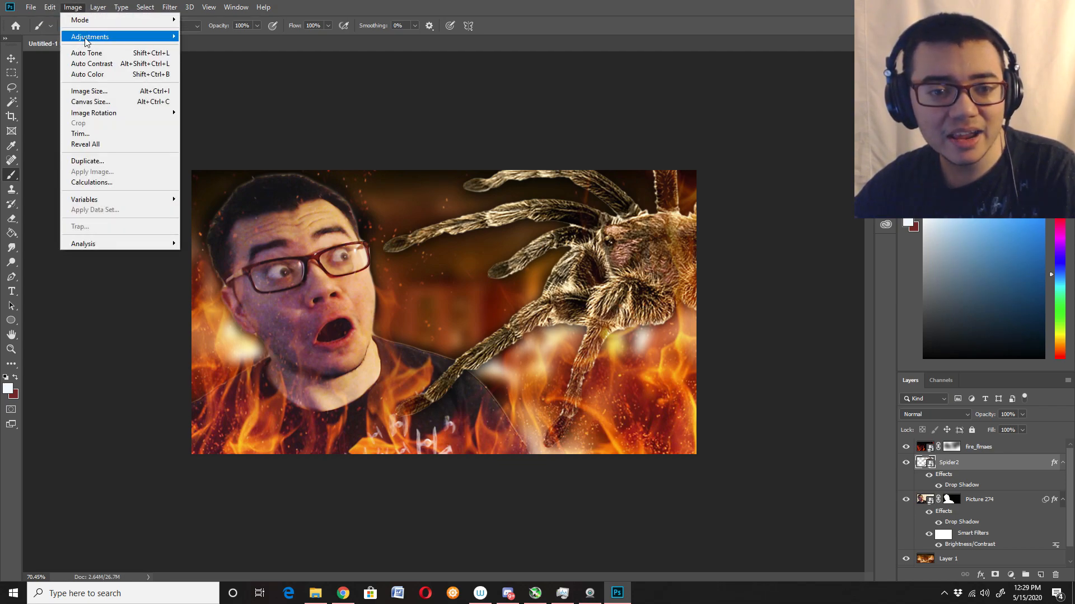
mouse_move(122, 39)
left_click(219, 35)
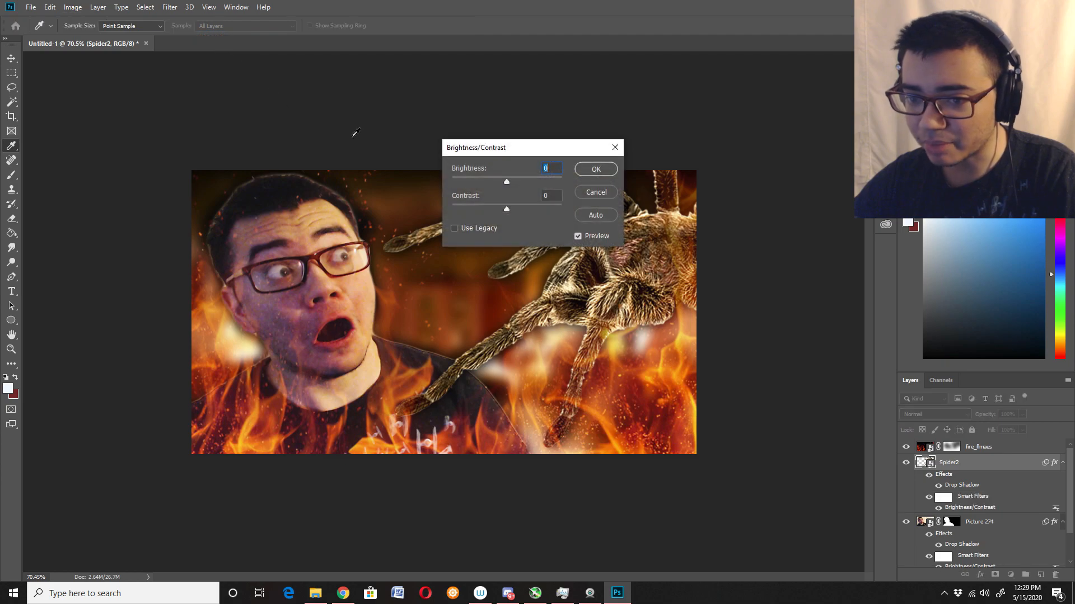
mouse_move(517, 180)
left_mouse_down()
mouse_move(528, 207)
mouse_move(539, 207)
mouse_move(506, 180)
mouse_move(516, 177)
left_mouse_up()
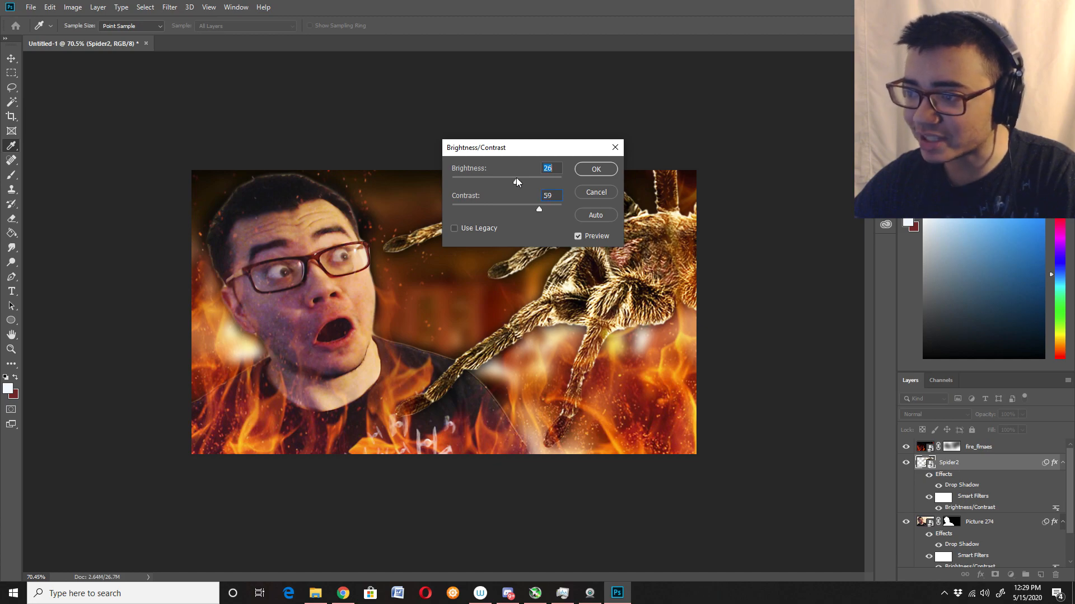
left_click(582, 173)
key("b")
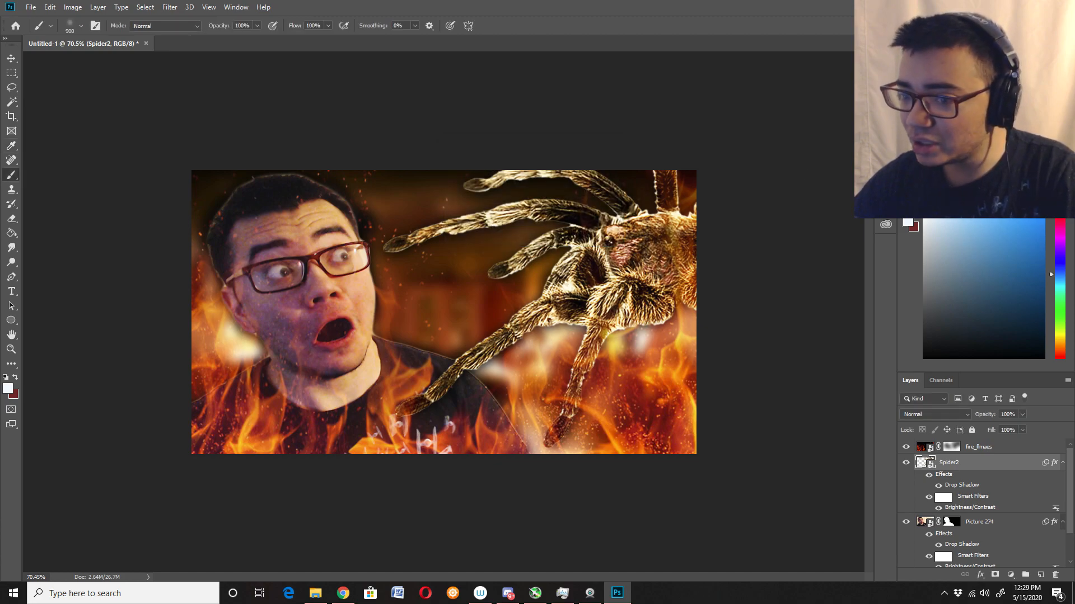
- Hide the Spider2 layer and clear the "living room on fire" query from the image search in the browser
scroll(736, 200, "down", 5)
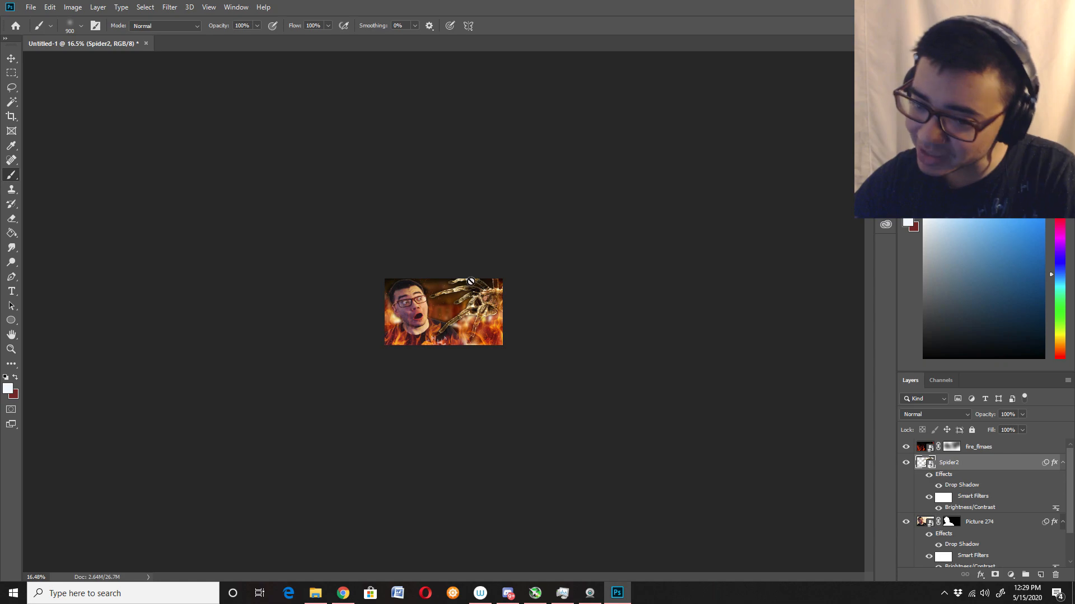
scroll(498, 312, "down", 2)
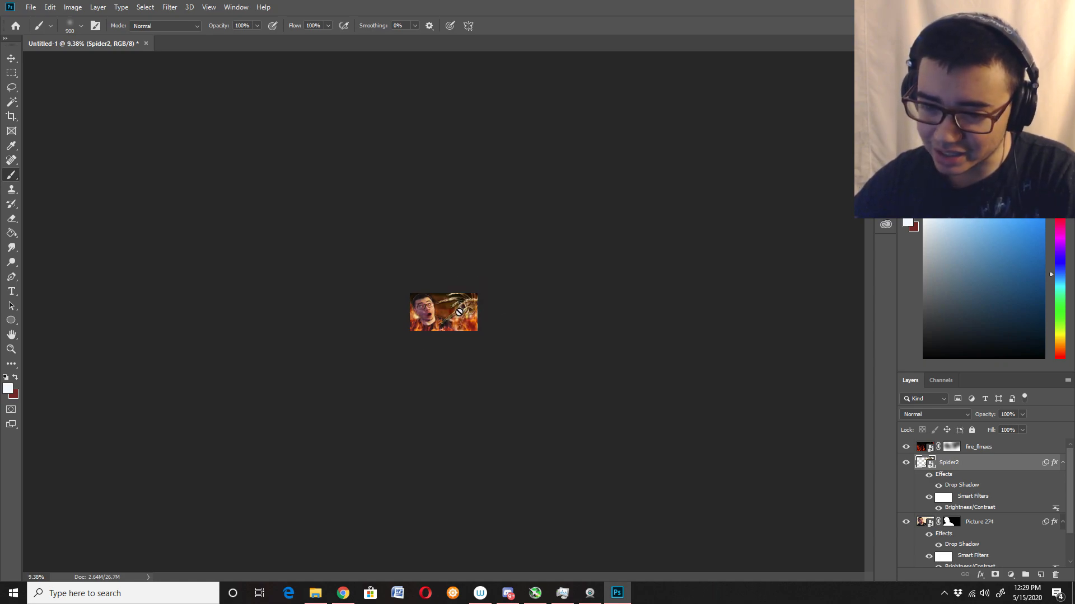
scroll(470, 317, "up", 1)
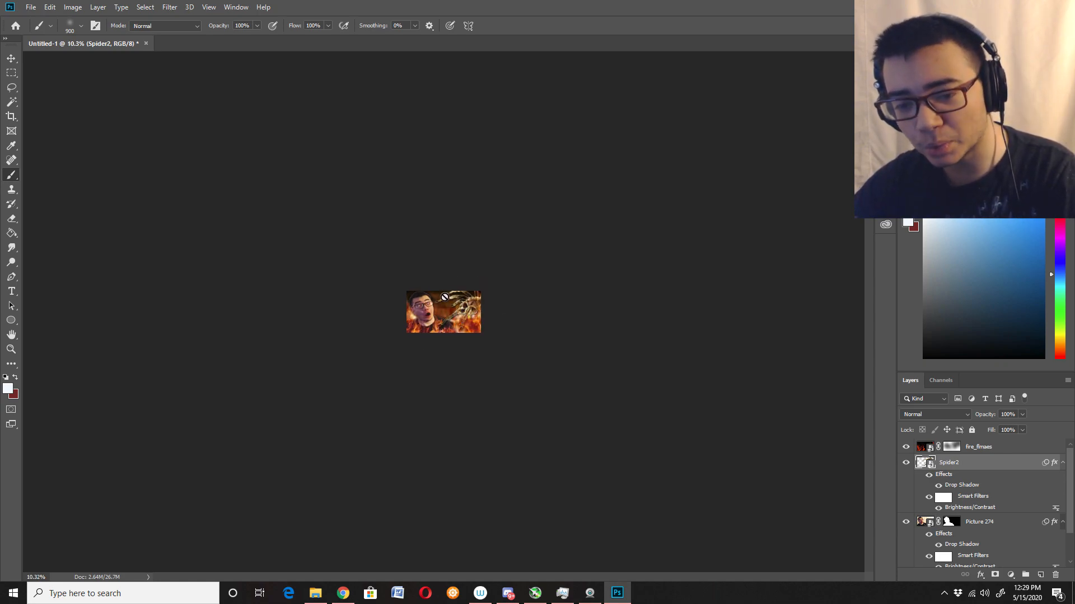
scroll(475, 325, "up", 10)
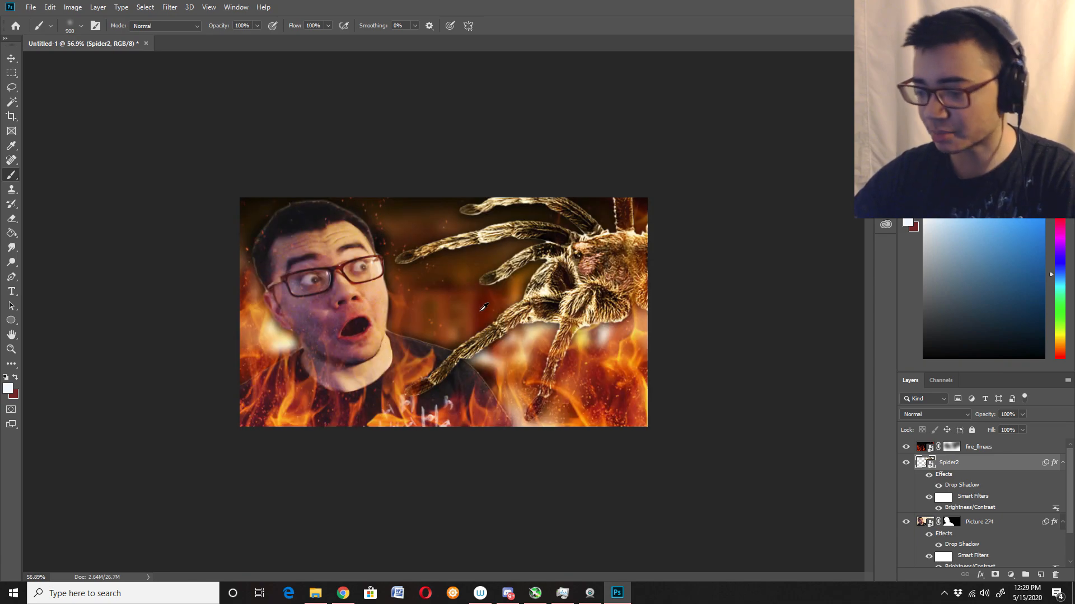
left_click(908, 463)
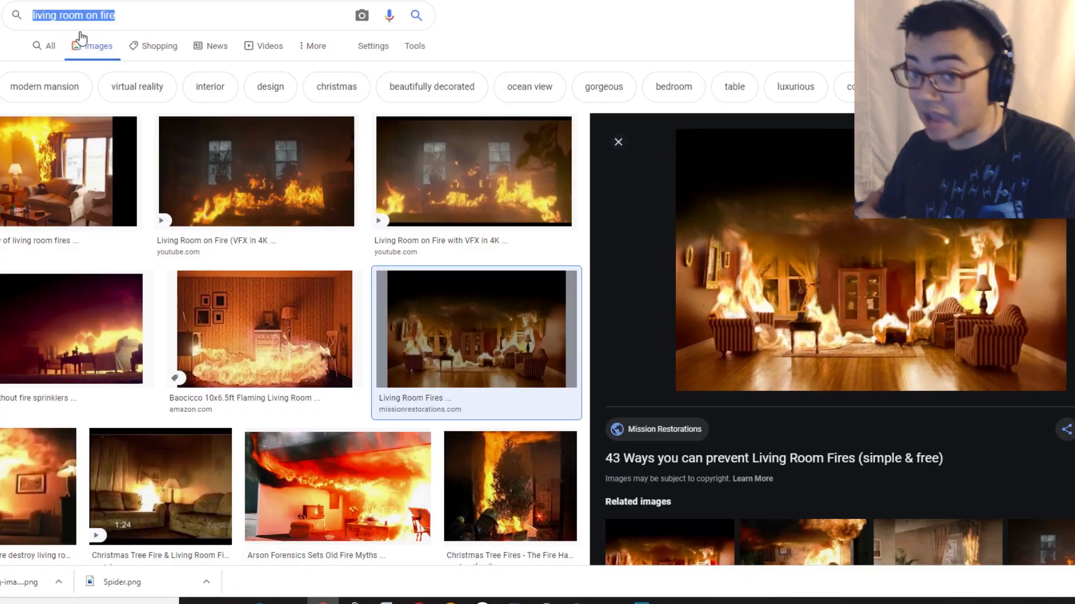
key("BackSpace")
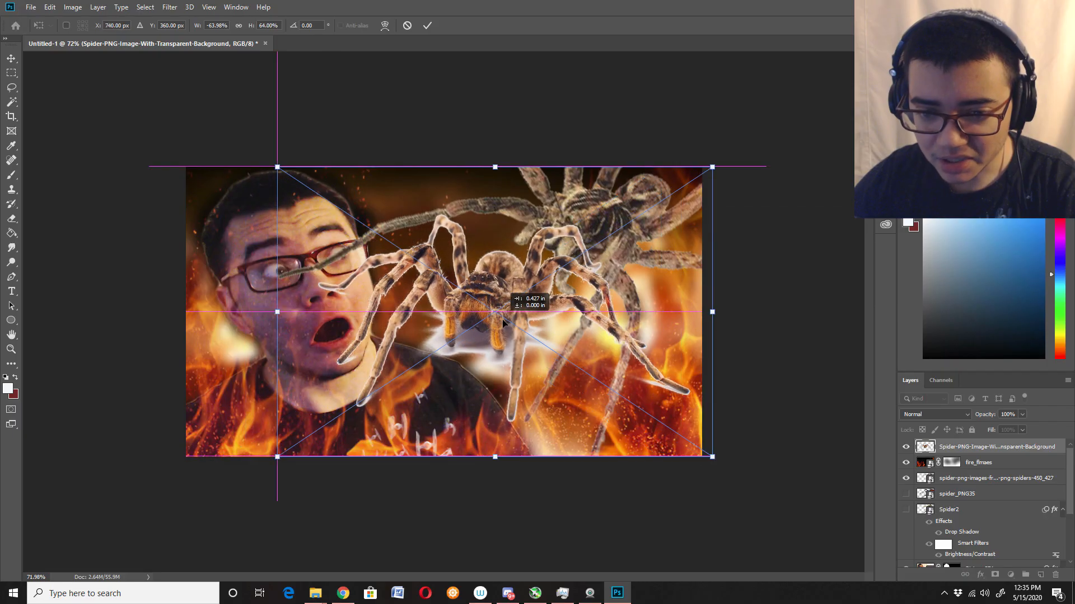
- Position the mirrored Spider-PNG-Image-With-Transparent-Background image over the right half of the canvas, beside the person, and commit its placement
left_click_drag(538, 303, 582, 302)
key("Return")
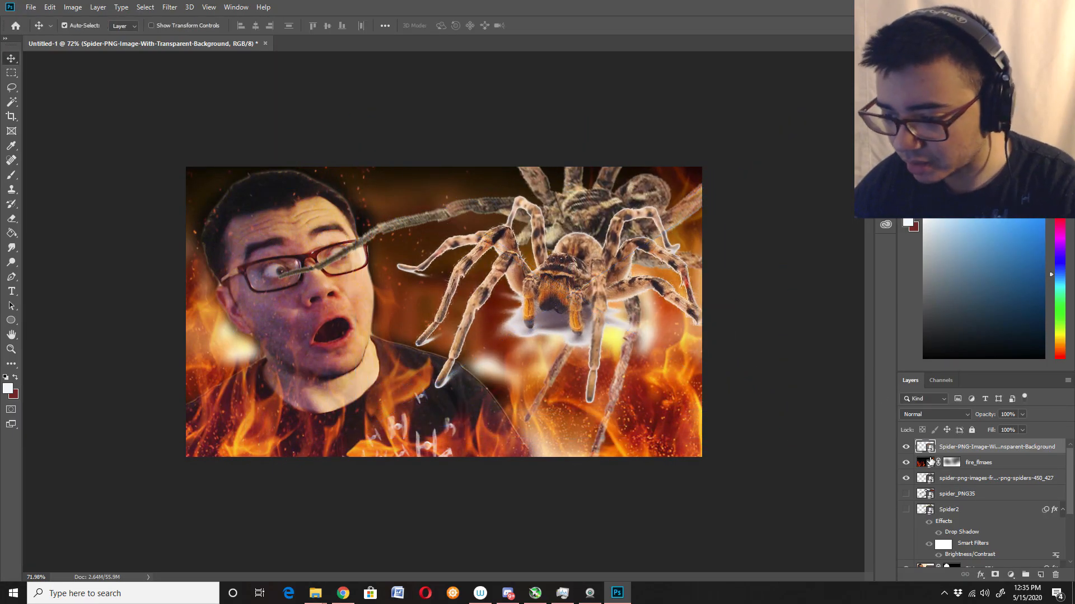
- Hide the spider-png-images layer and move the new spider slightly up and to the left, closer to the person
left_click(907, 479)
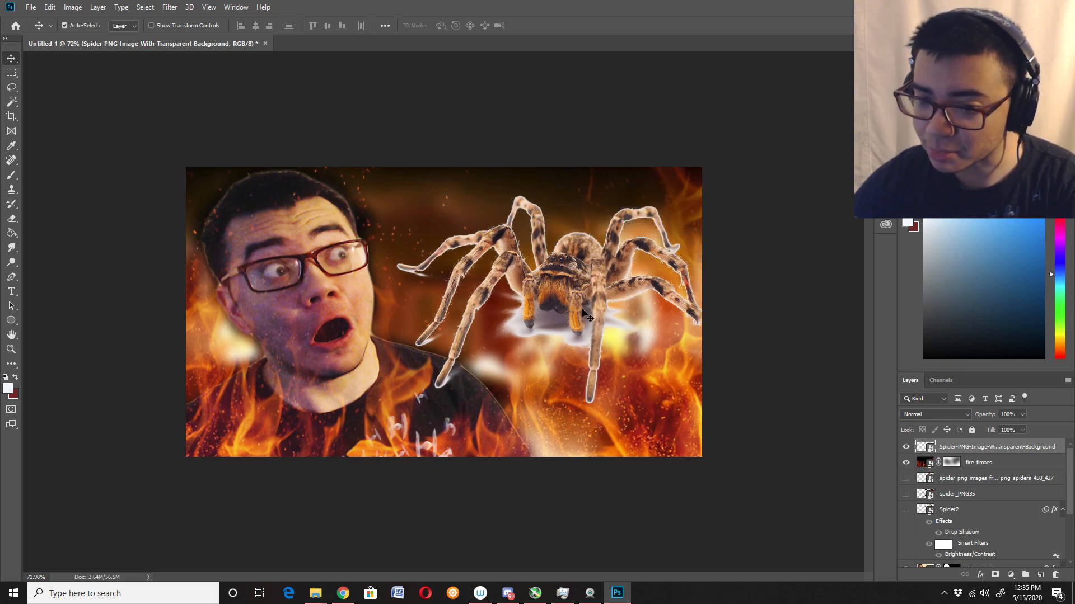
left_click_drag(567, 272, 548, 251)
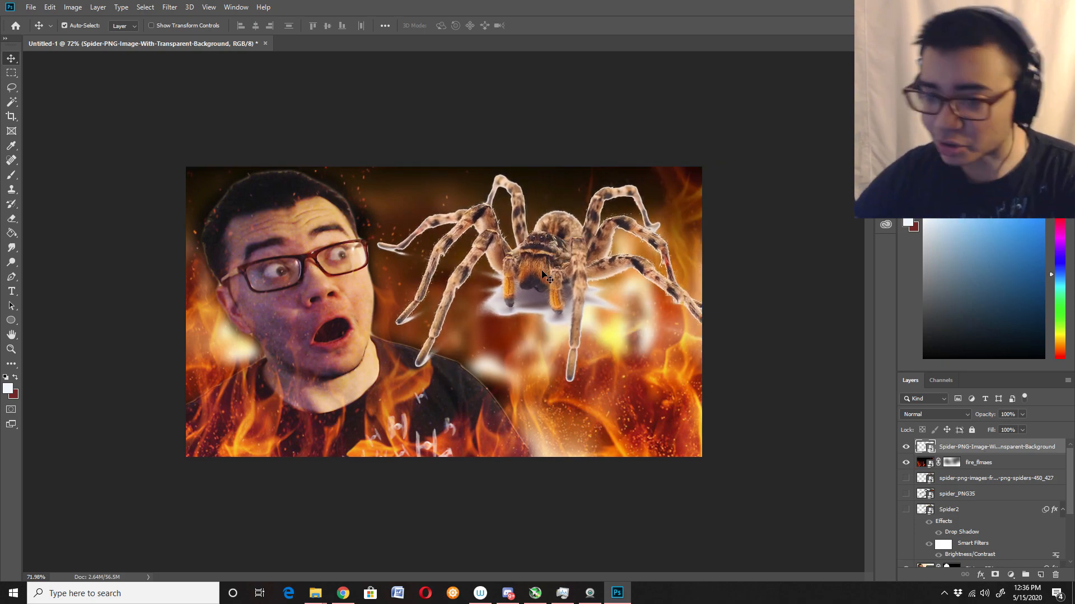
scroll(557, 346, "down", 3)
scroll(514, 300, "up", 3)
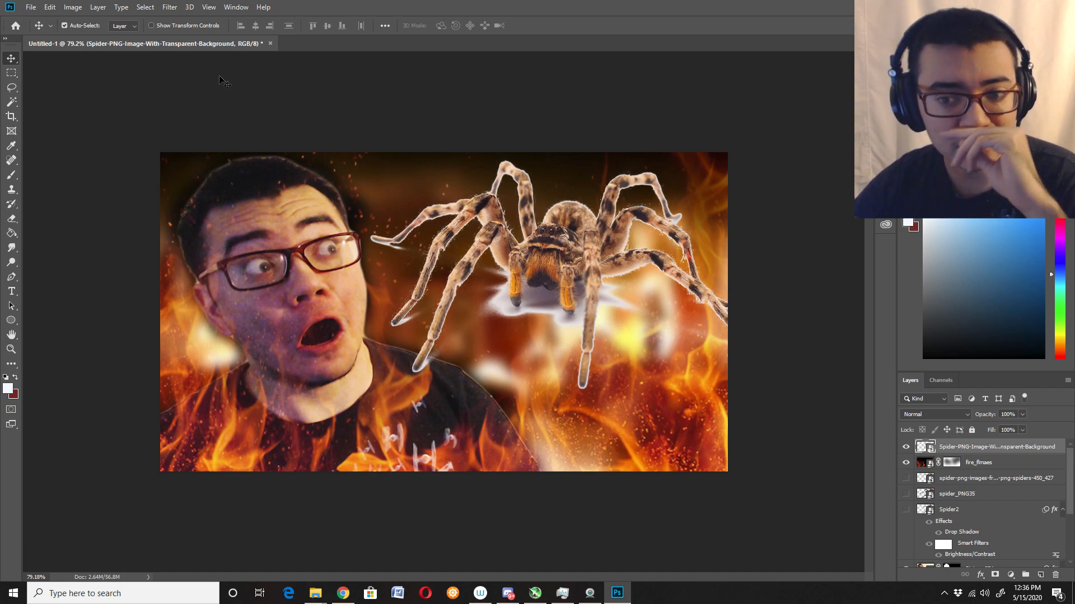
- Refine the spider's selection in Select and Mask by brushing over the white shadow beneath its body and beside its outstretched right leg
left_click(146, 5)
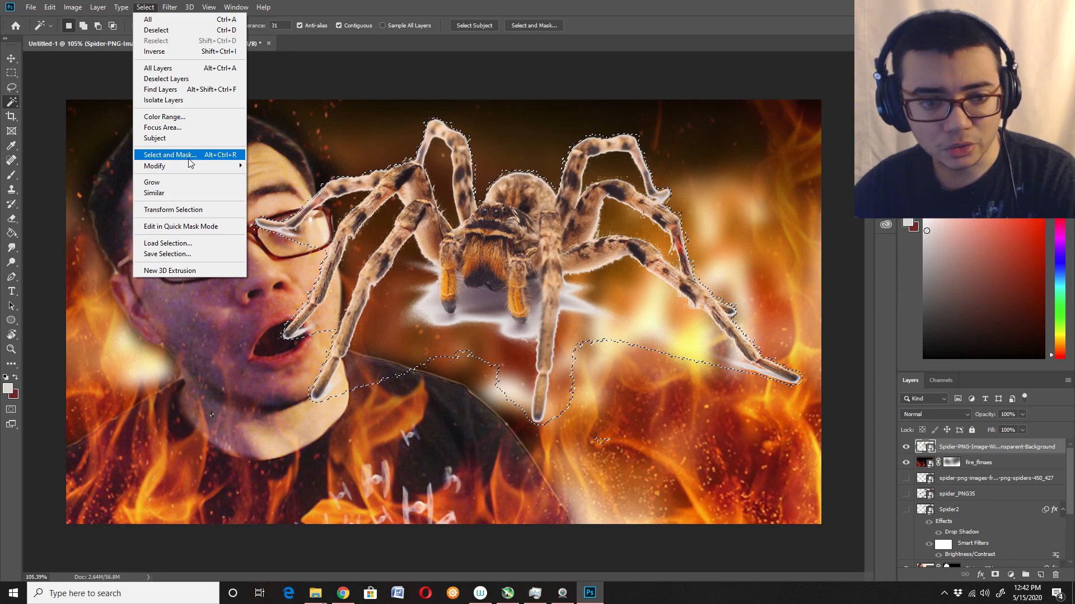
left_click(185, 155)
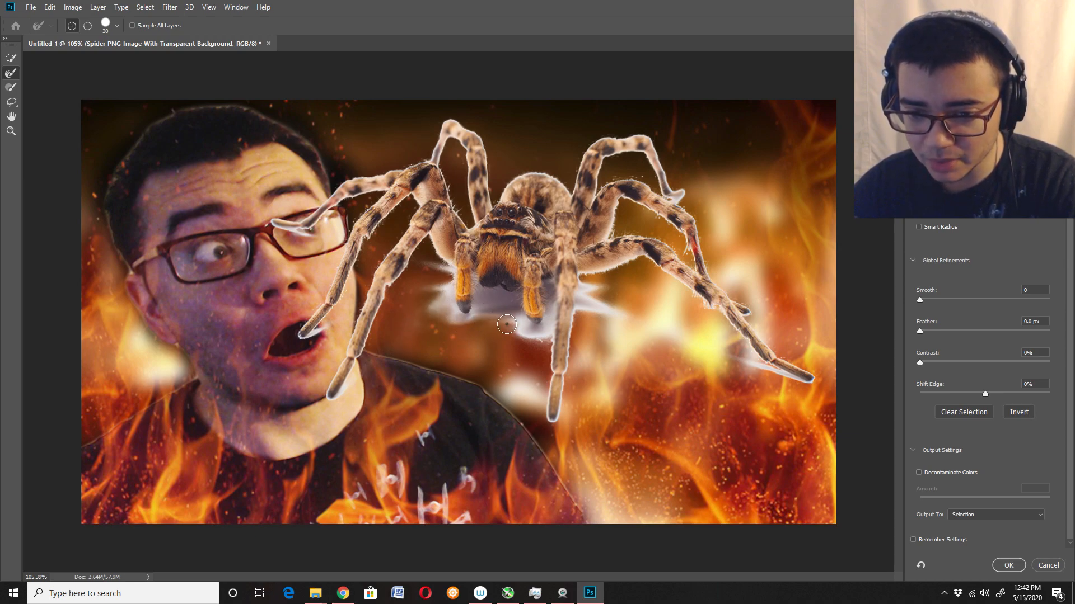
mouse_move(511, 325)
left_mouse_down()
mouse_move(509, 335)
mouse_move(537, 341)
mouse_move(546, 332)
left_mouse_up()
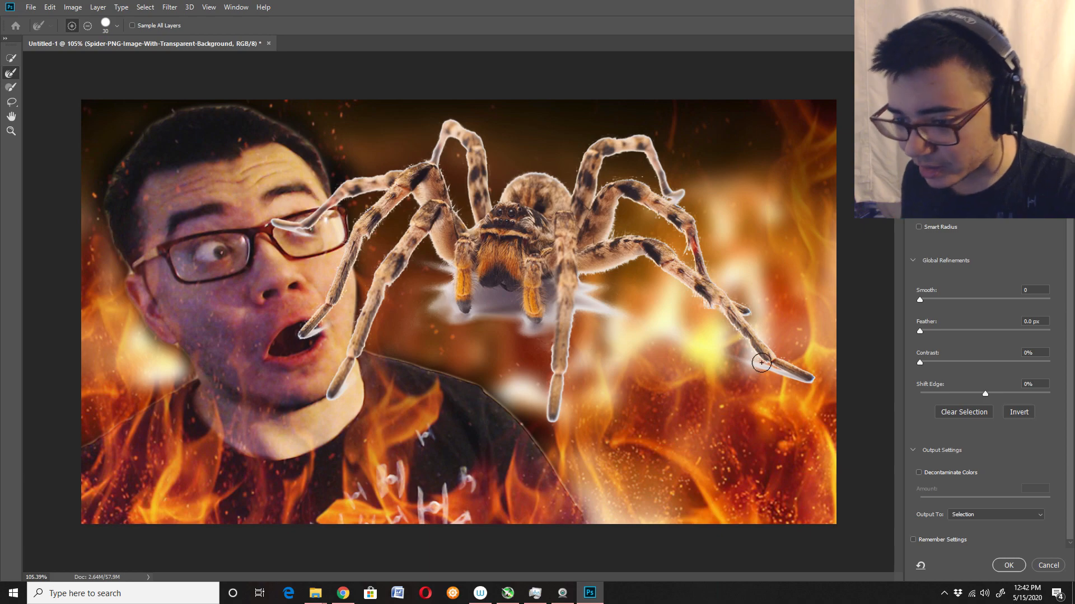
mouse_move(719, 361)
left_mouse_down()
mouse_move(752, 370)
mouse_move(747, 359)
mouse_move(815, 386)
left_mouse_up()
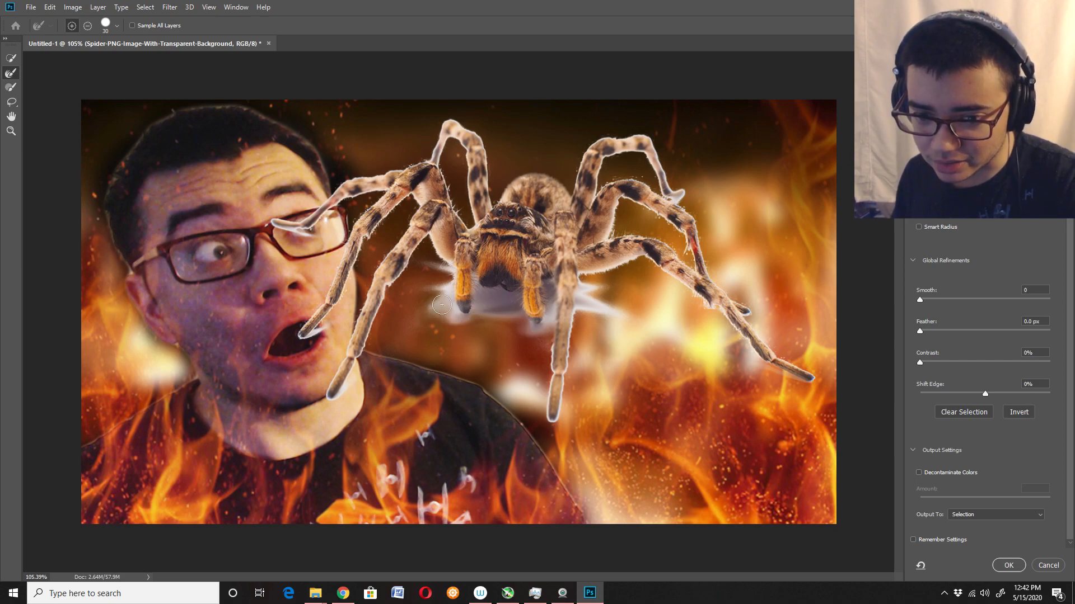
key("bracketright")
key("bracketleft")
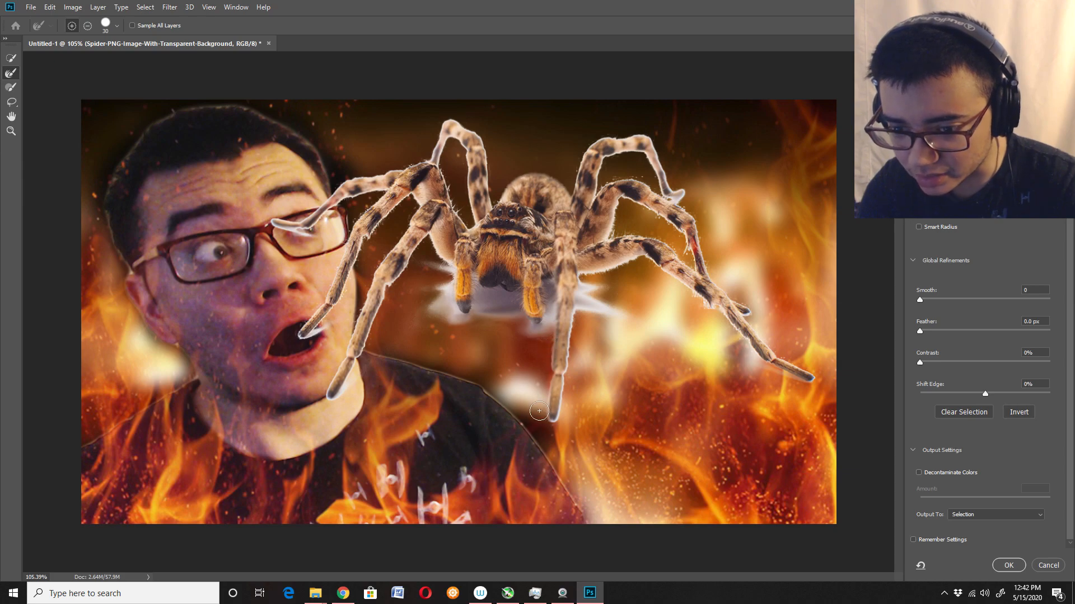
- Refine the remaining white fringes around the spider with a size 40 brush, and turn the resulting selection into a layer mask
key("bracketright")
key("bracketright")
key("bracketright")
mouse_move(586, 315)
left_mouse_down()
mouse_move(621, 322)
mouse_move(615, 306)
left_mouse_up()
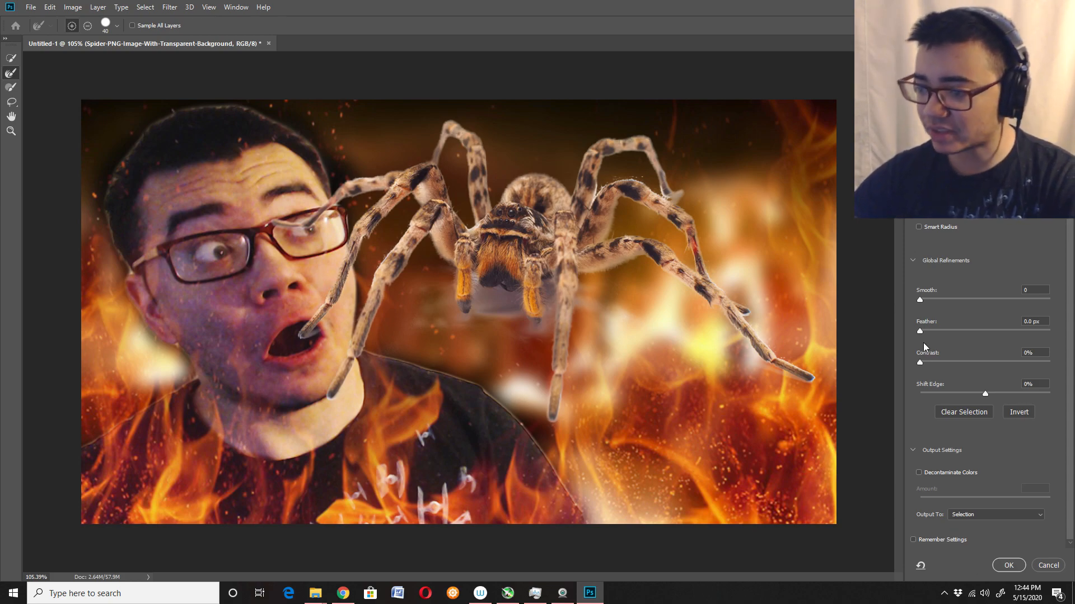
mouse_move(921, 299)
left_mouse_down()
mouse_move(958, 301)
mouse_move(915, 302)
left_mouse_up()
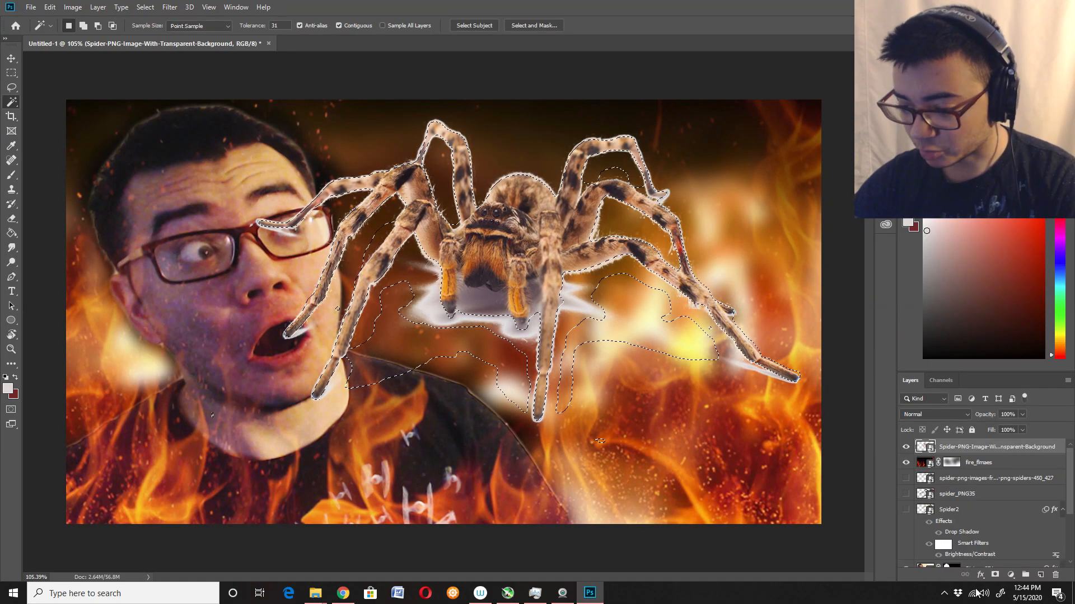
left_click(995, 575)
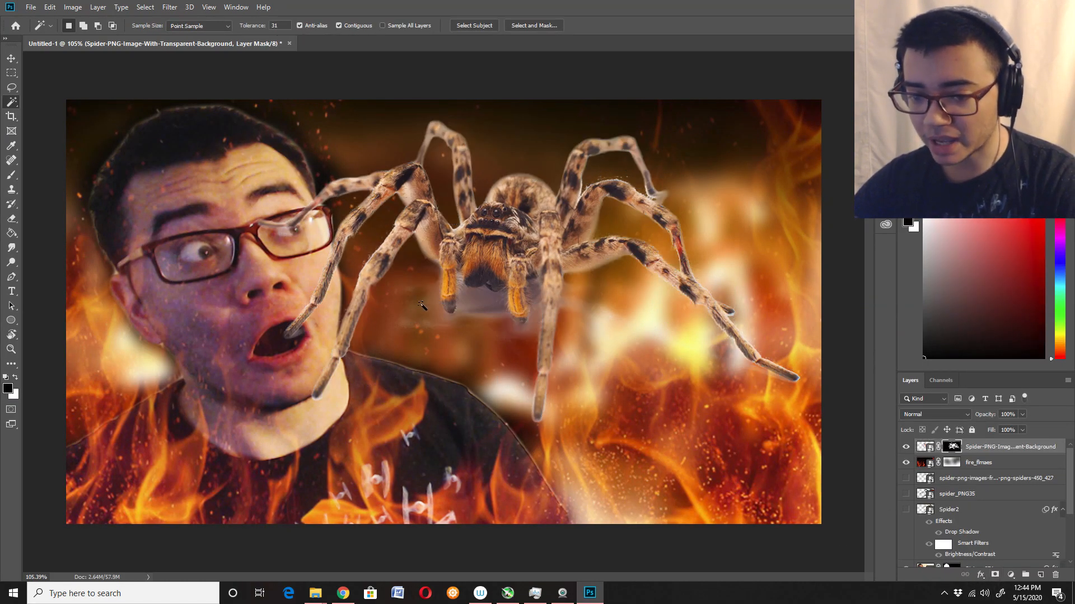
- Paint out the grey shadow between and around the spider's fangs on its layer mask with a black size 40 brush
scroll(419, 296, "up", 1)
scroll(419, 296, "up", 2)
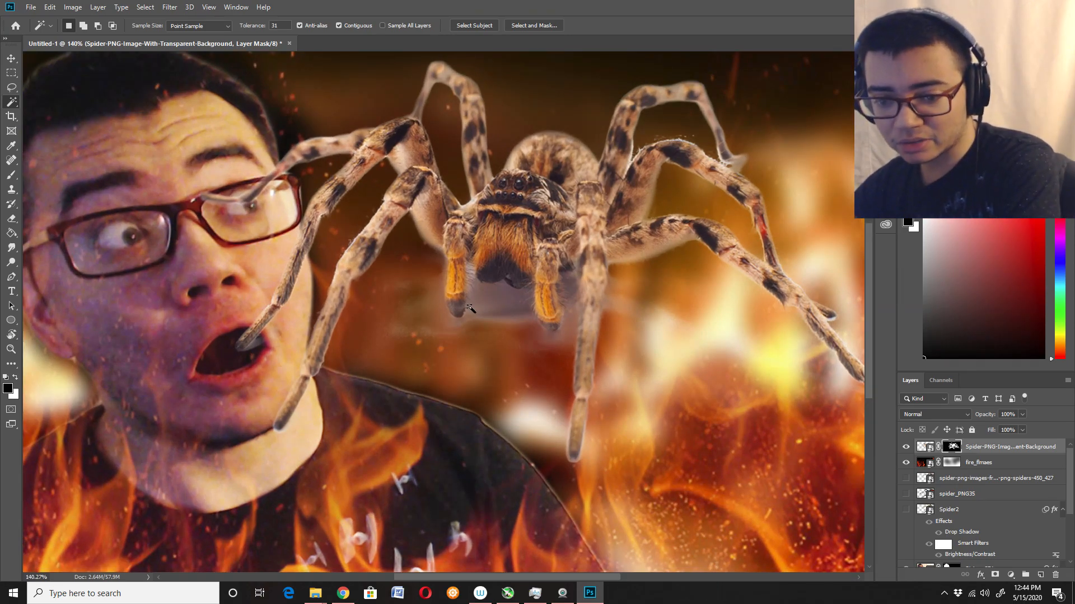
key("b")
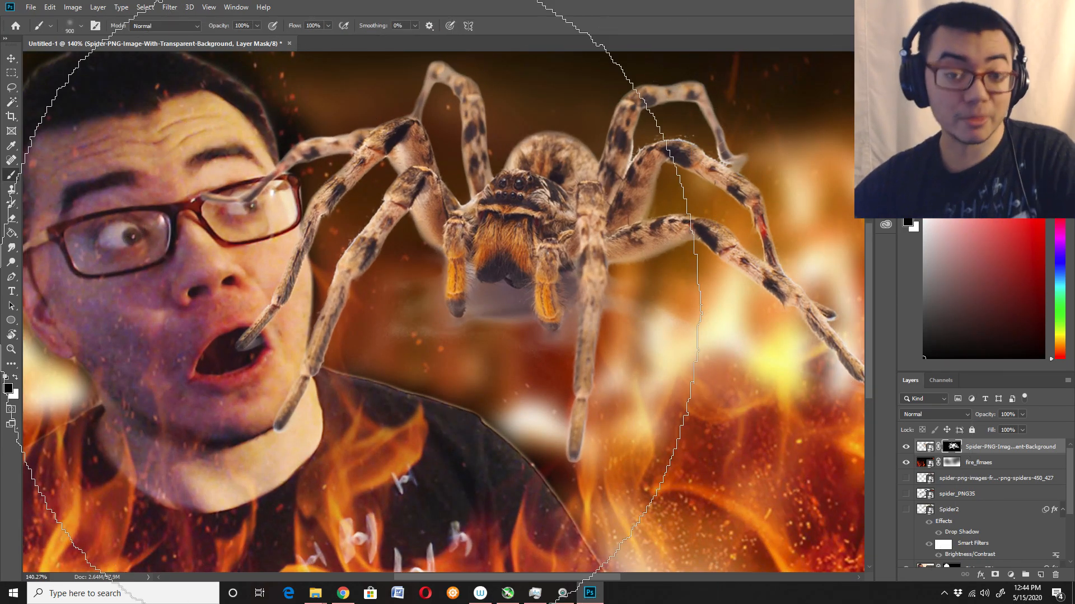
key("bracketleft")
key("bracketleft")
key("bracketleft")
key("bracketleft")
key("bracketleft")
key("bracketleft")
key("bracketleft")
key("bracketleft")
key("bracketleft")
key("bracketleft")
key("bracketleft")
key("bracketleft")
key("bracketleft")
key("bracketleft")
key("bracketleft")
key("bracketleft")
key("bracketleft")
key("bracketleft")
key("bracketleft")
key("bracketleft")
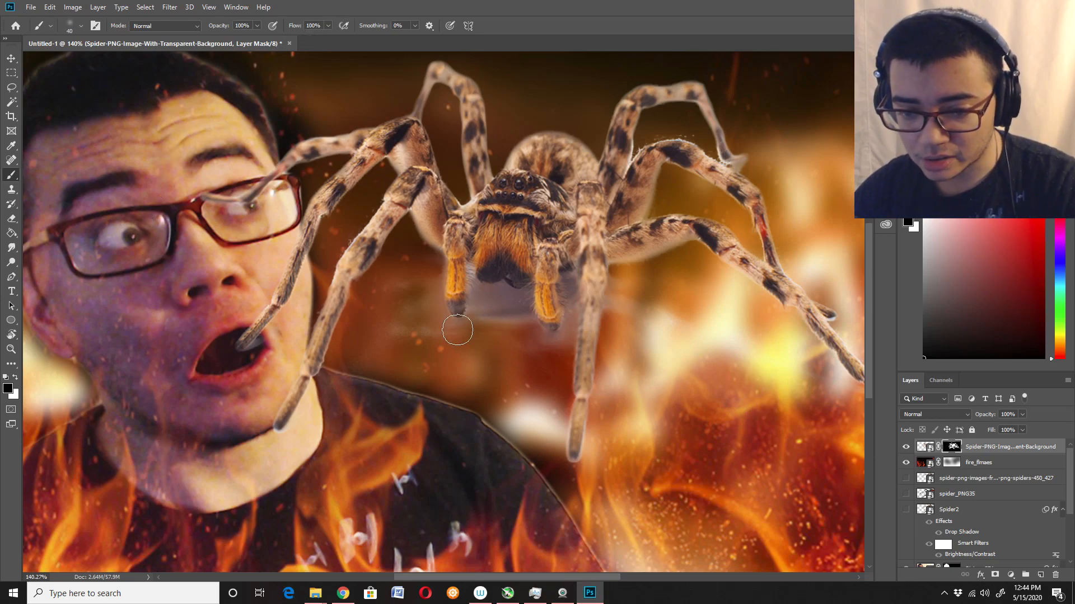
mouse_move(473, 298)
left_mouse_down()
mouse_move(489, 337)
mouse_move(377, 335)
mouse_move(411, 264)
mouse_move(427, 297)
mouse_move(459, 328)
left_mouse_up()
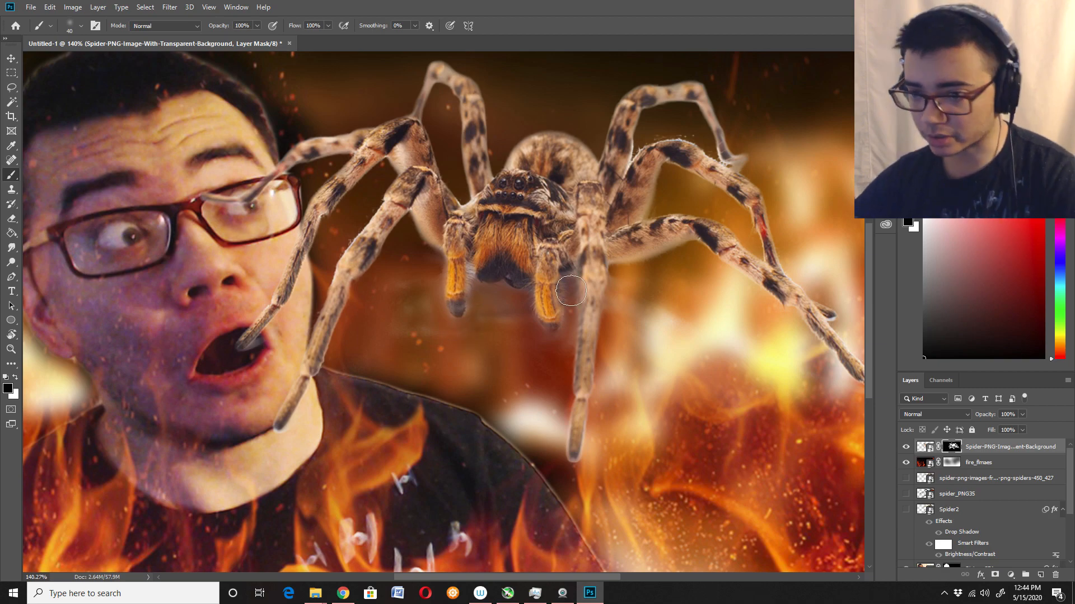
- Check the canvas with the spider hidden and shown, and mask out the leftover shadow below its fangs with a size 45 brush
key("ctrl+0")
key("ctrl+minus")
left_click(906, 448)
left_click(906, 447)
key("ctrl+plus")
key("ctrl+plus")
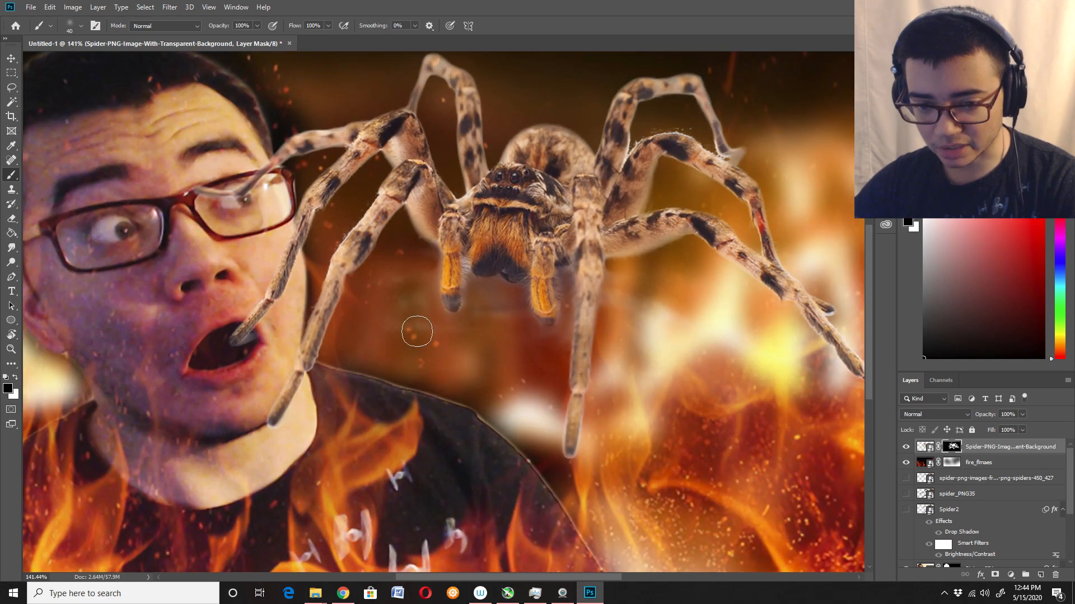
key("bracketright")
left_click_drag(424, 312, 508, 316)
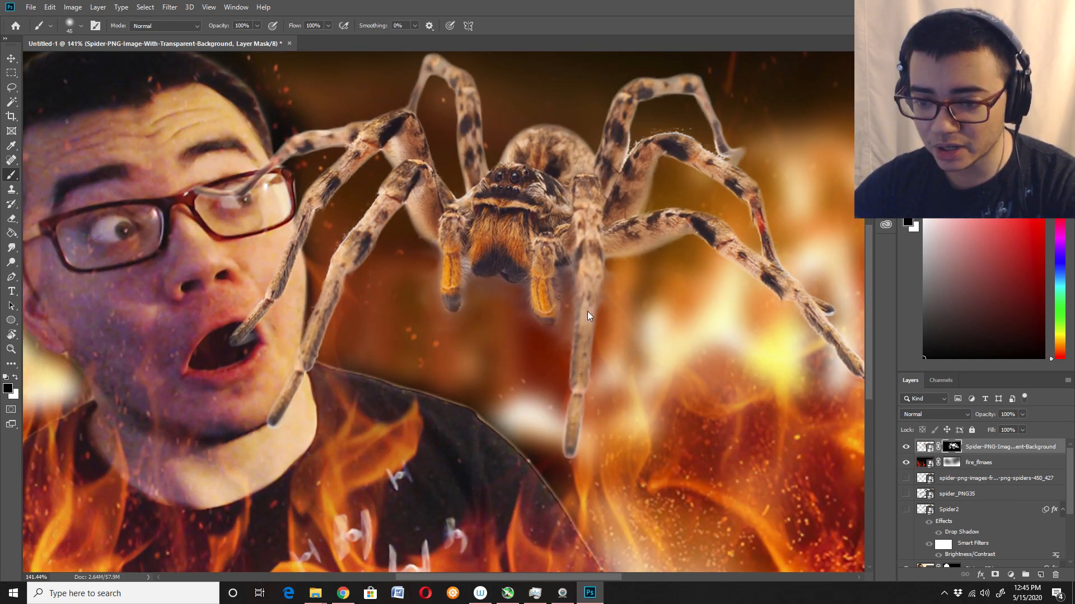
scroll(560, 280, "down", 3)
scroll(511, 314, "up", 3)
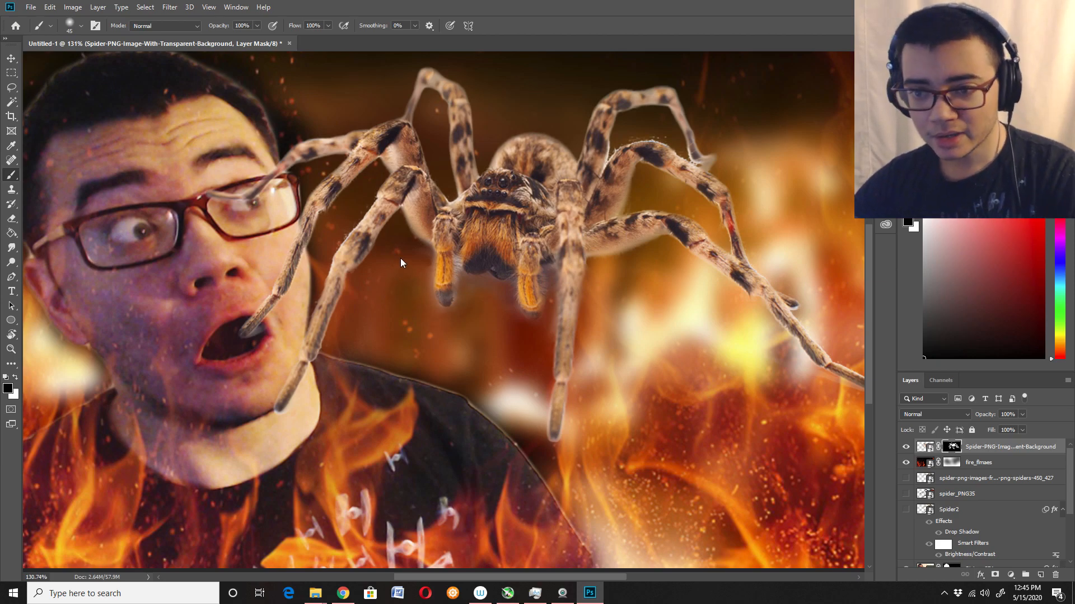
- Scale the masked spider to about 187%, rotate it about 18° clockwise, and place it over the upper right of the canvas
scroll(398, 260, "down", 5)
scroll(525, 191, "up", 1)
key("ctrl+t")
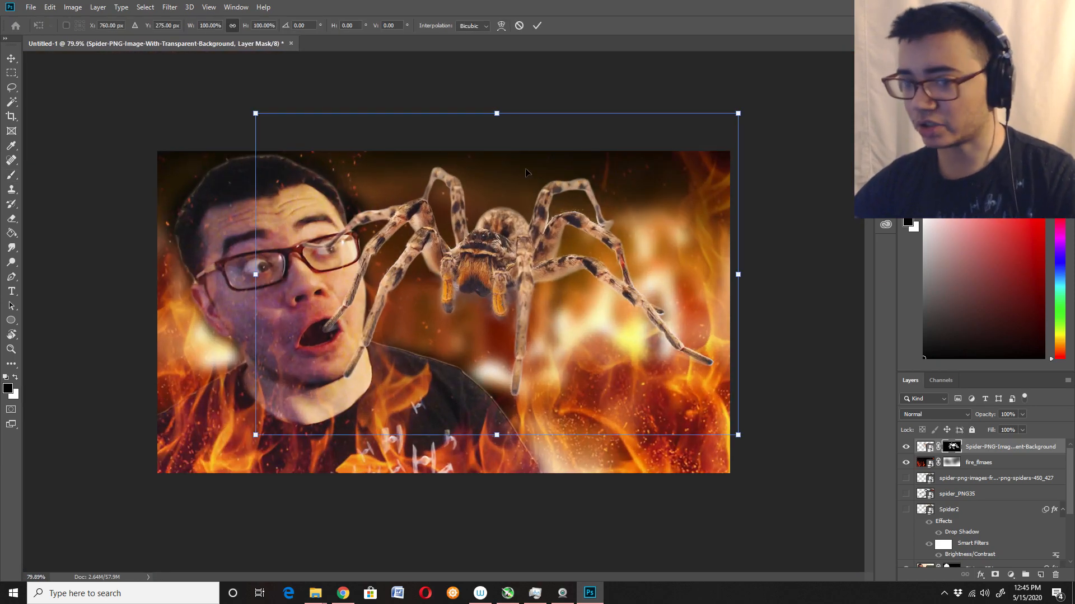
left_click_drag(484, 91, 559, 102)
left_click_drag(505, 243, 640, 230)
scroll(530, 155, "down", 6)
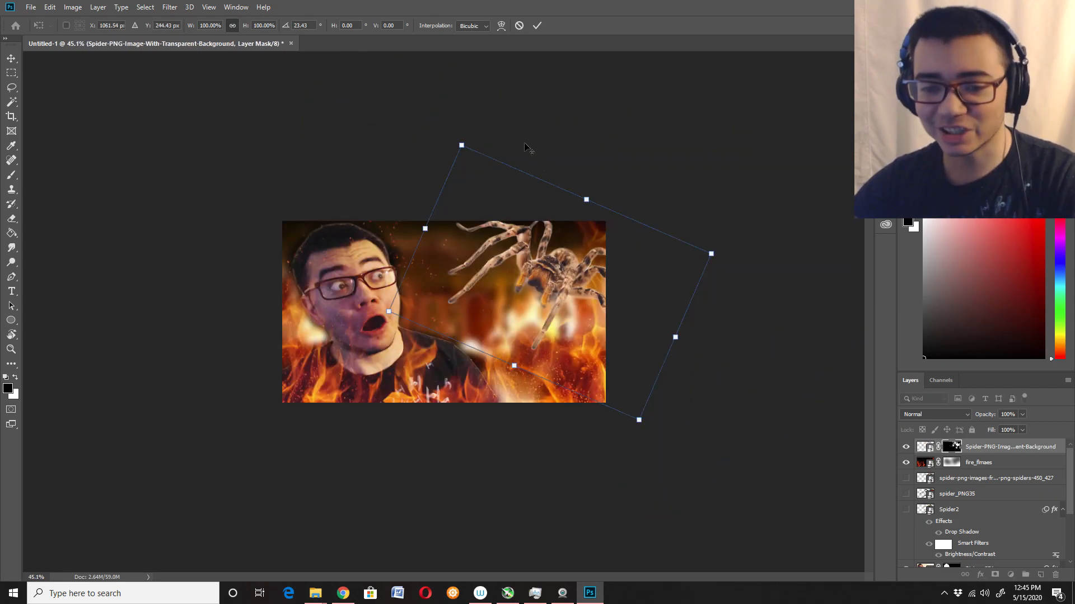
left_click_drag(462, 146, 381, 2)
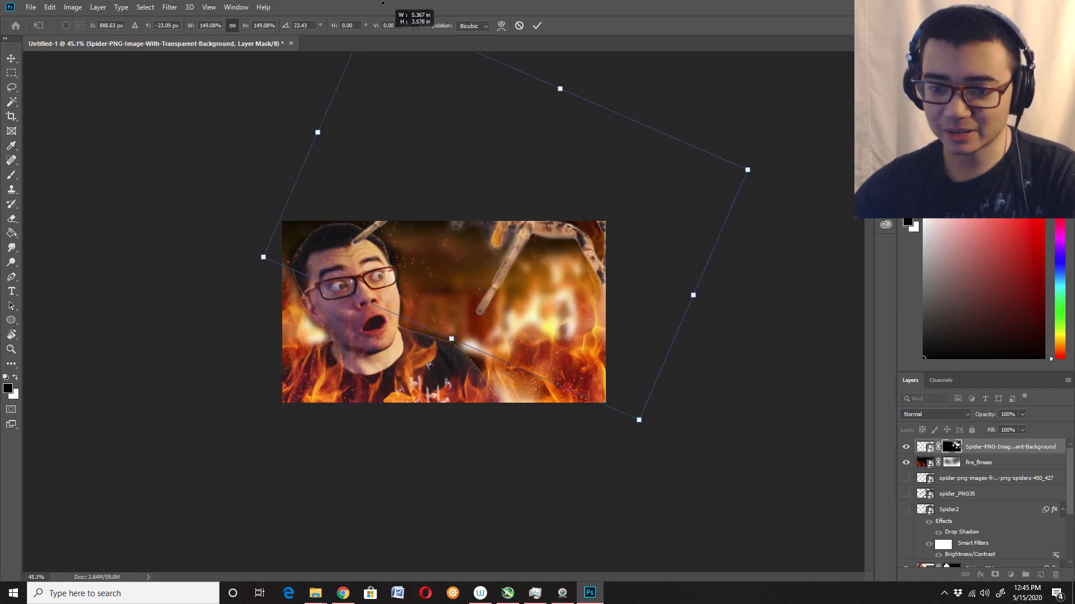
left_click_drag(507, 242, 540, 343)
scroll(540, 344, "down", 1)
left_click_drag(567, 250, 559, 249)
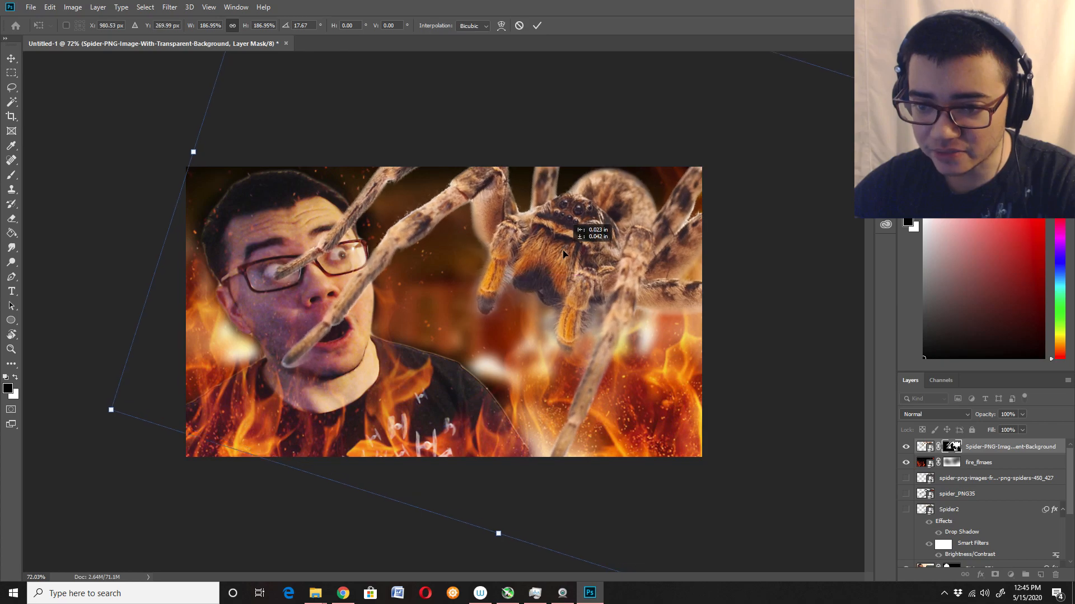
key("Return")
- Apply a Brightness/Contrast adjustment to the spider layer, followed by a Levels adjustment with the shadow input at 12
key("b")
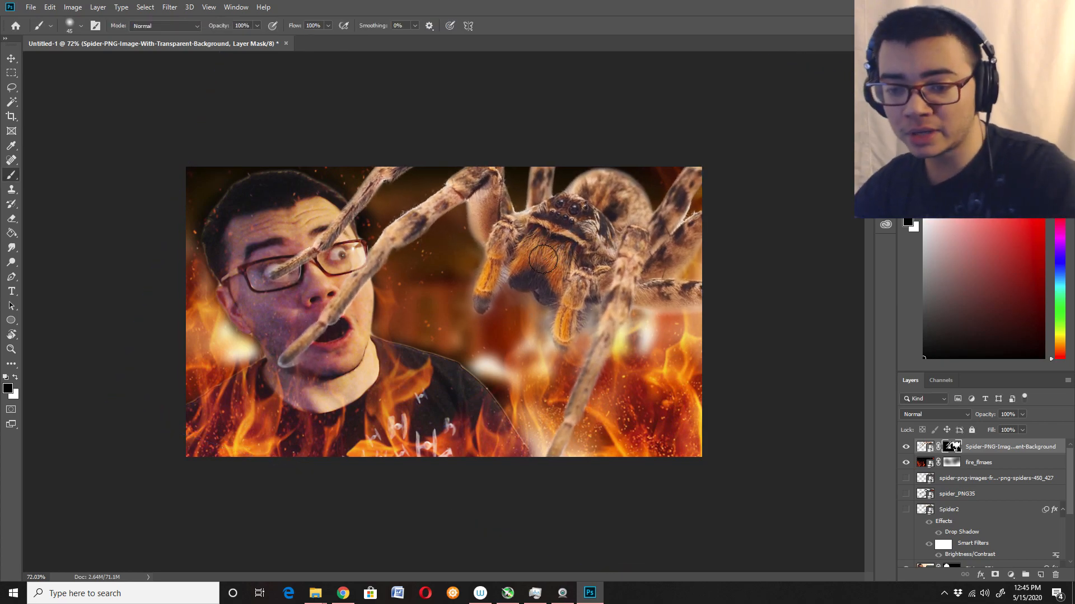
left_click(68, 9)
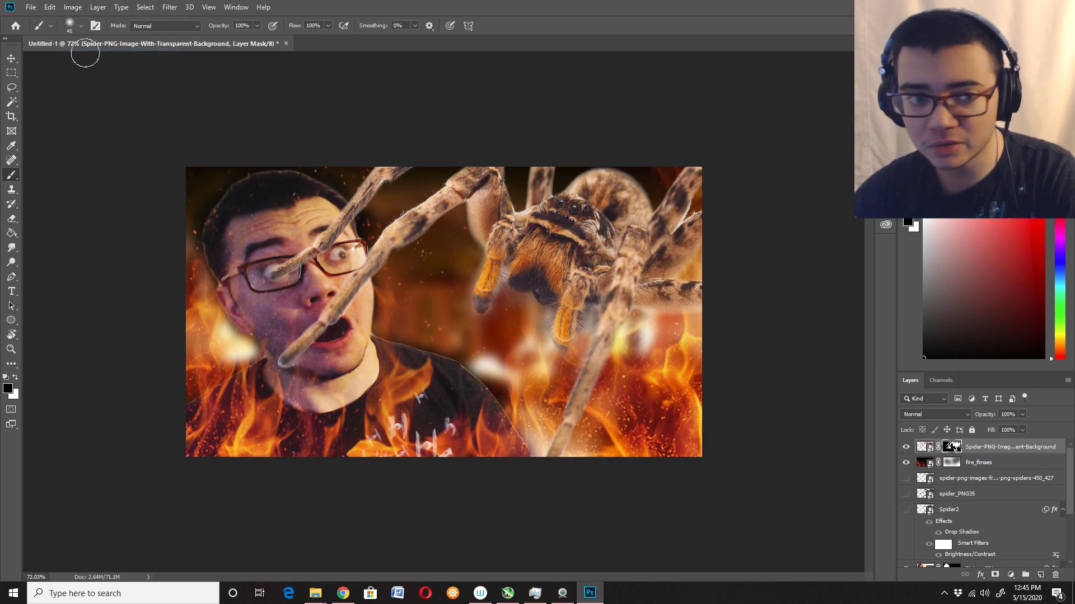
left_click(68, 8)
mouse_move(90, 36)
left_click(231, 46)
mouse_move(431, 239)
left_mouse_down()
mouse_move(451, 232)
mouse_move(432, 233)
left_mouse_up()
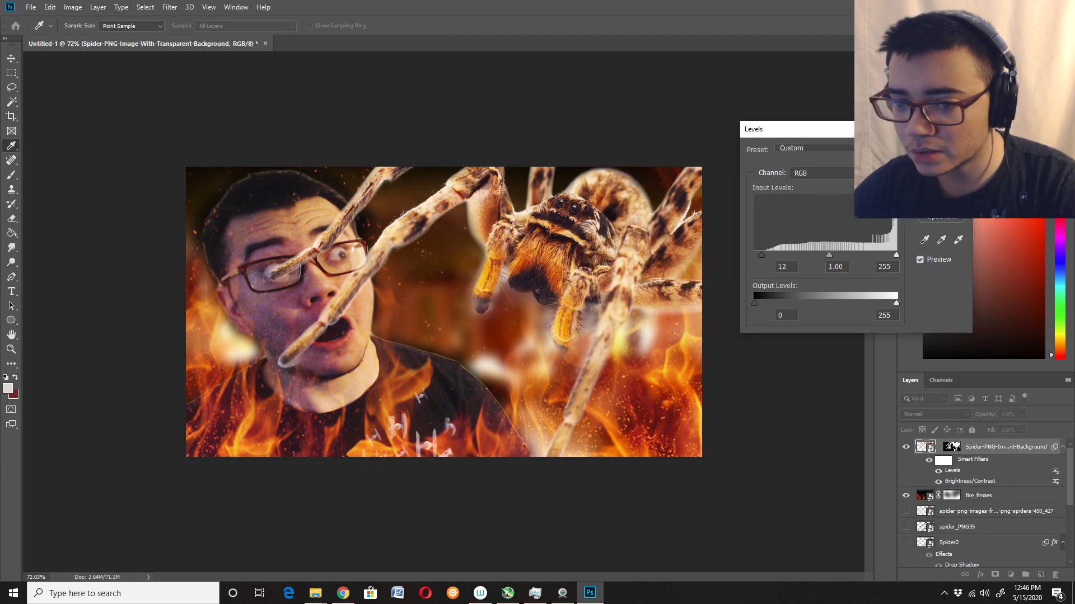
left_click(941, 151)
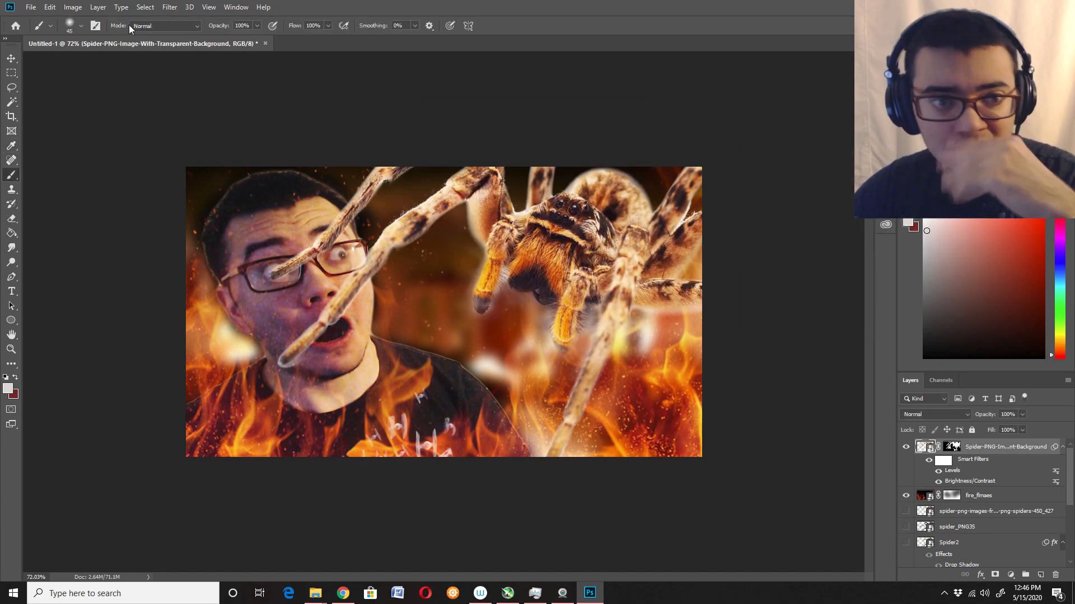
left_click(71, 8)
left_click_drag(499, 190, 522, 190)
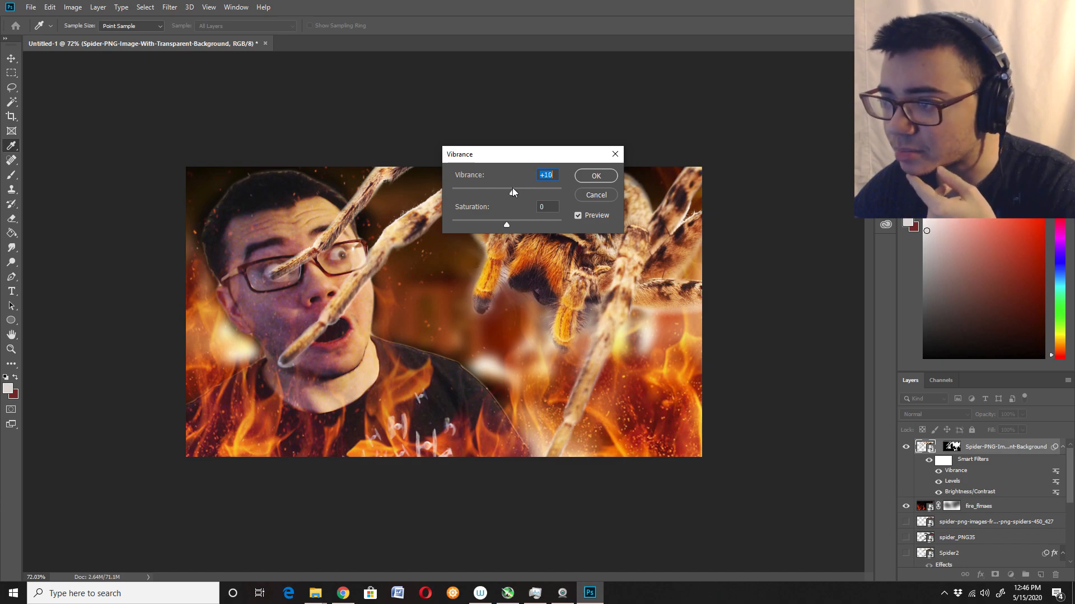
left_click(580, 194)
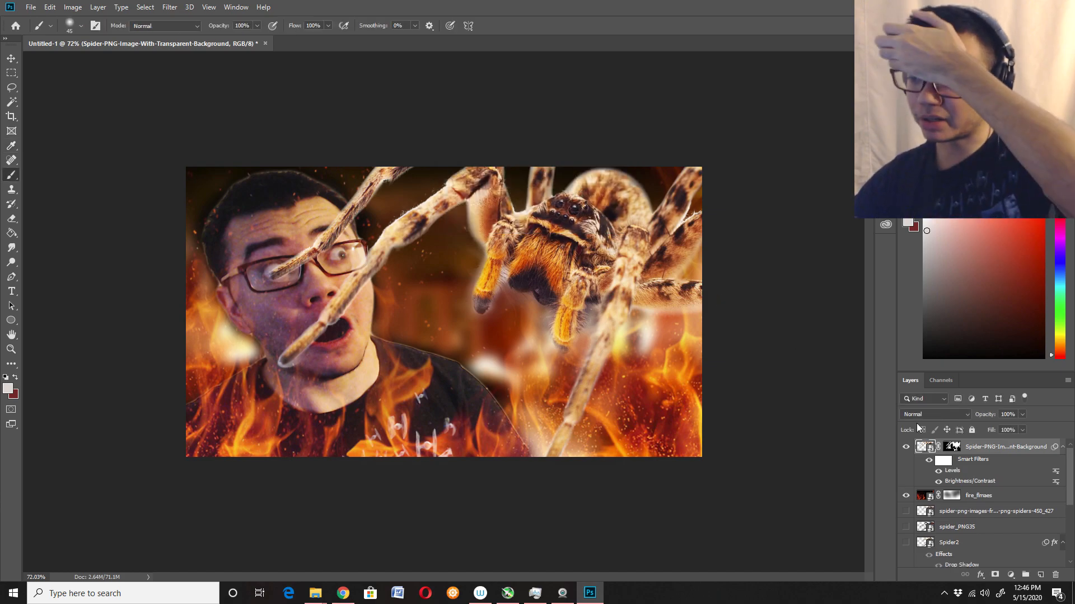
- Add a Drop Shadow effect to the spider layer through its blending options
right_click(983, 449)
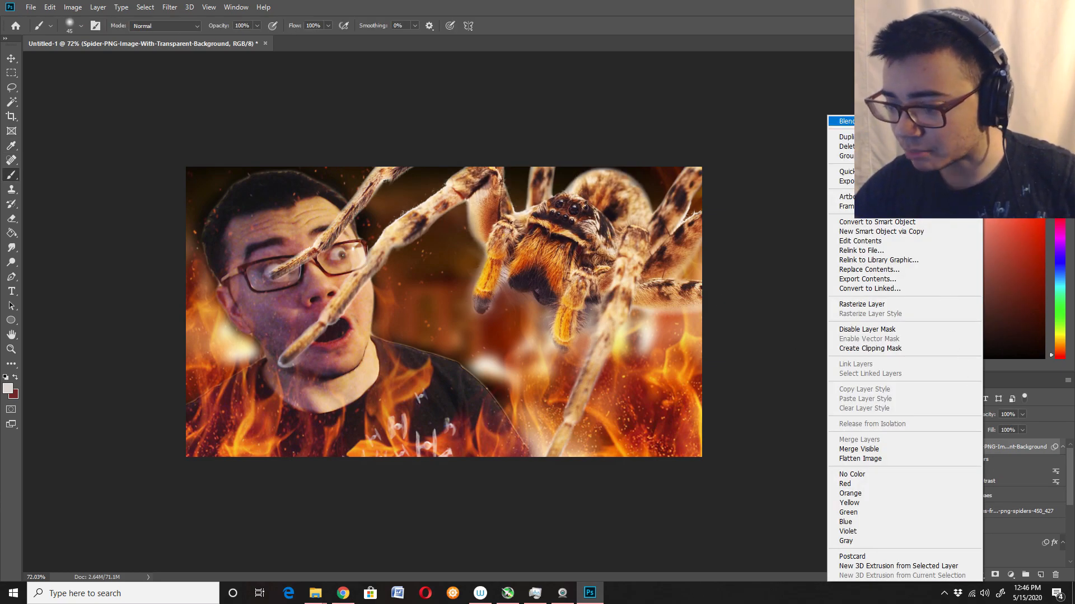
left_click(848, 121)
left_click(591, 251)
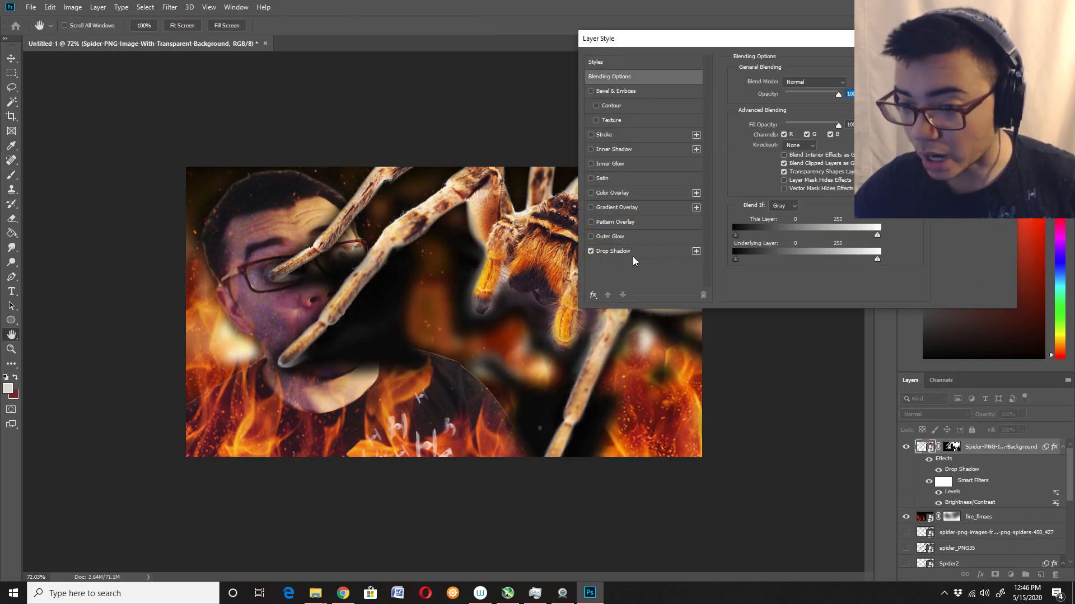
left_click(626, 254)
key("Return")
key("b")
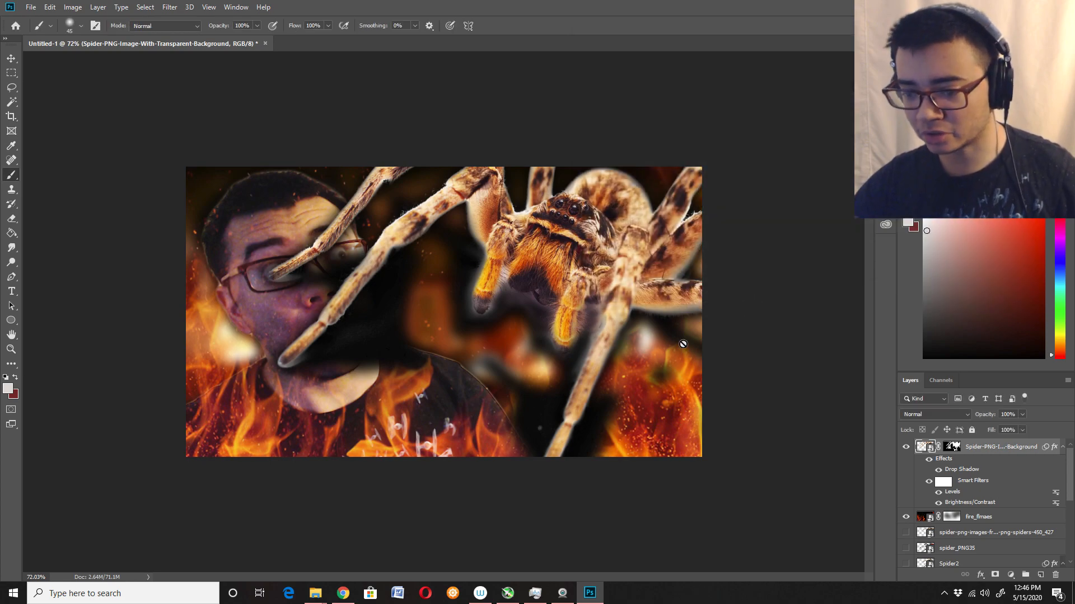
- Paint black on the spider's layer mask with a brush of up to size 70 to remove excess drop shadow from the face and background
left_click(952, 516)
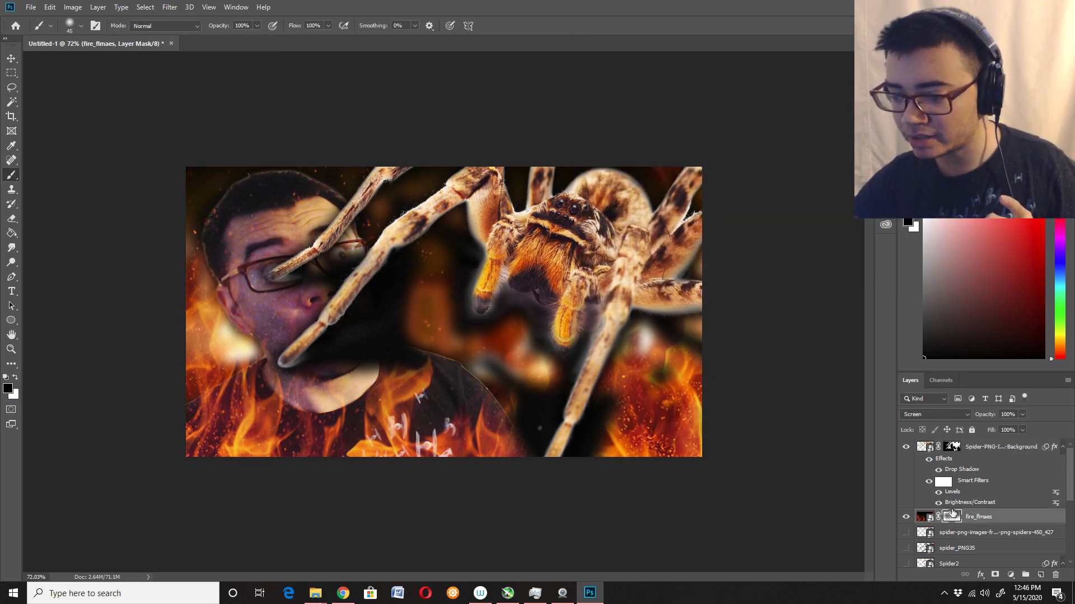
left_click(952, 446)
mouse_move(413, 342)
left_mouse_down()
mouse_move(345, 388)
mouse_move(384, 422)
mouse_move(440, 296)
mouse_move(341, 375)
mouse_move(399, 311)
mouse_move(319, 376)
mouse_move(423, 260)
mouse_move(302, 364)
left_mouse_up()
left_click_drag(472, 379, 492, 360)
key("bracketright")
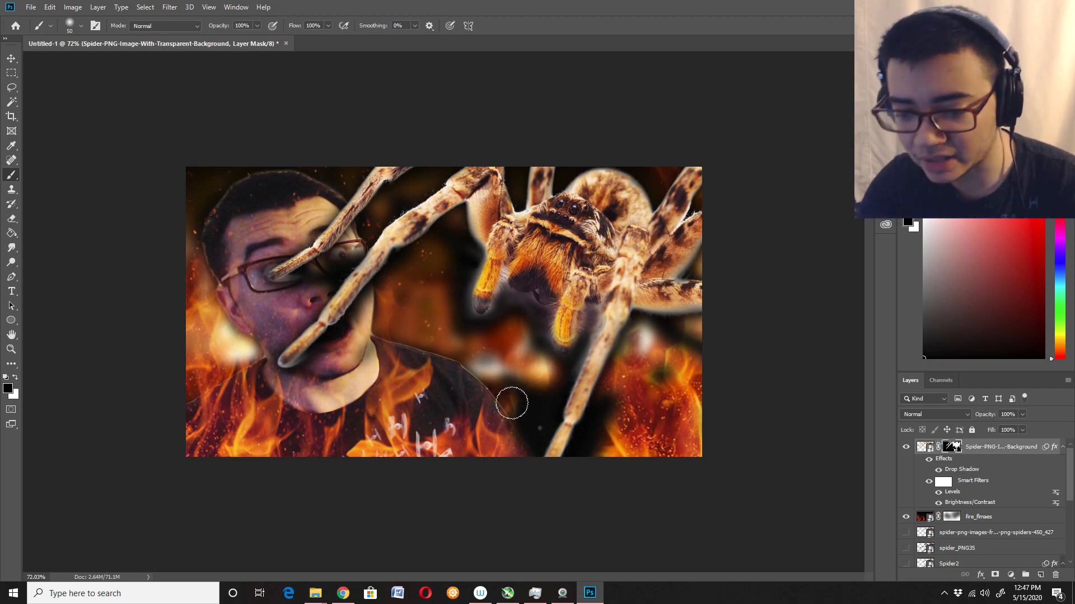
key("bracketright")
key("bracketright")
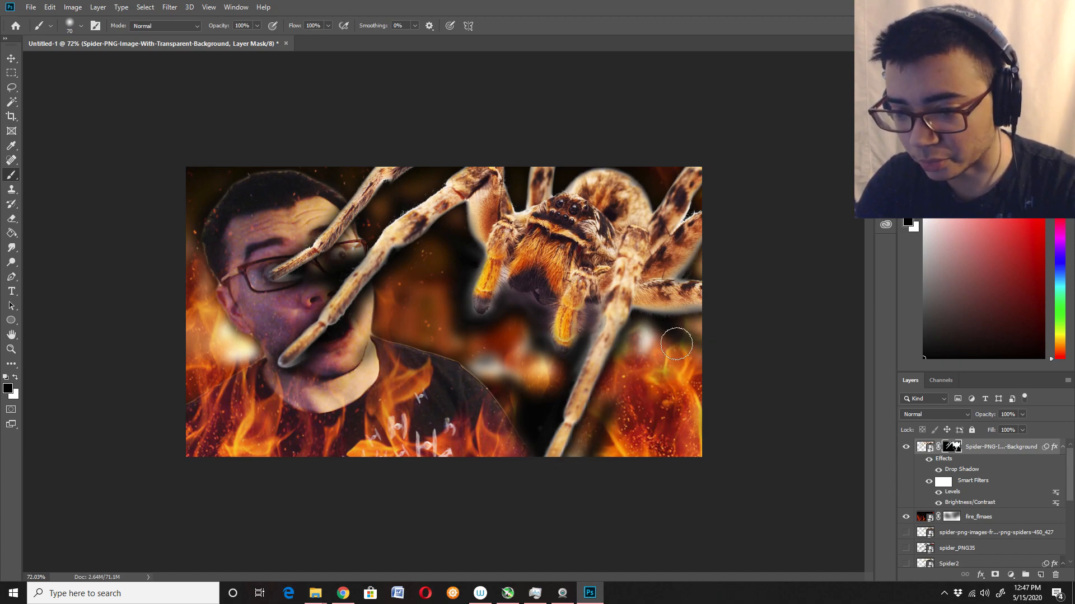
mouse_move(525, 383)
left_mouse_down()
mouse_move(498, 373)
mouse_move(478, 408)
mouse_move(519, 340)
left_mouse_up()
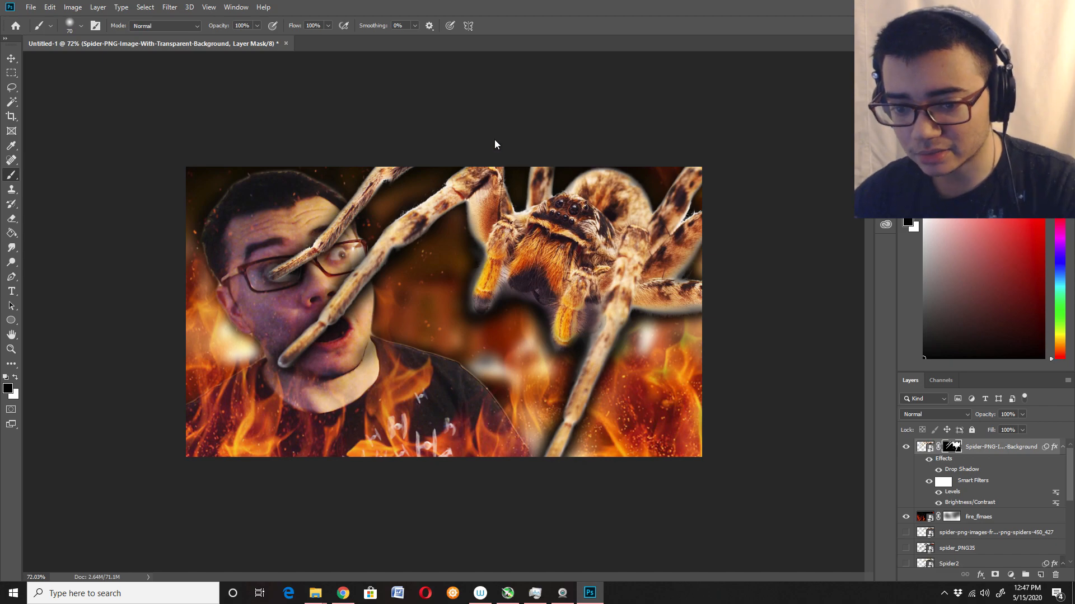
- Rasterize the spider smart object layer so that its pixels can be edited directly
scroll(448, 217, "down", 2)
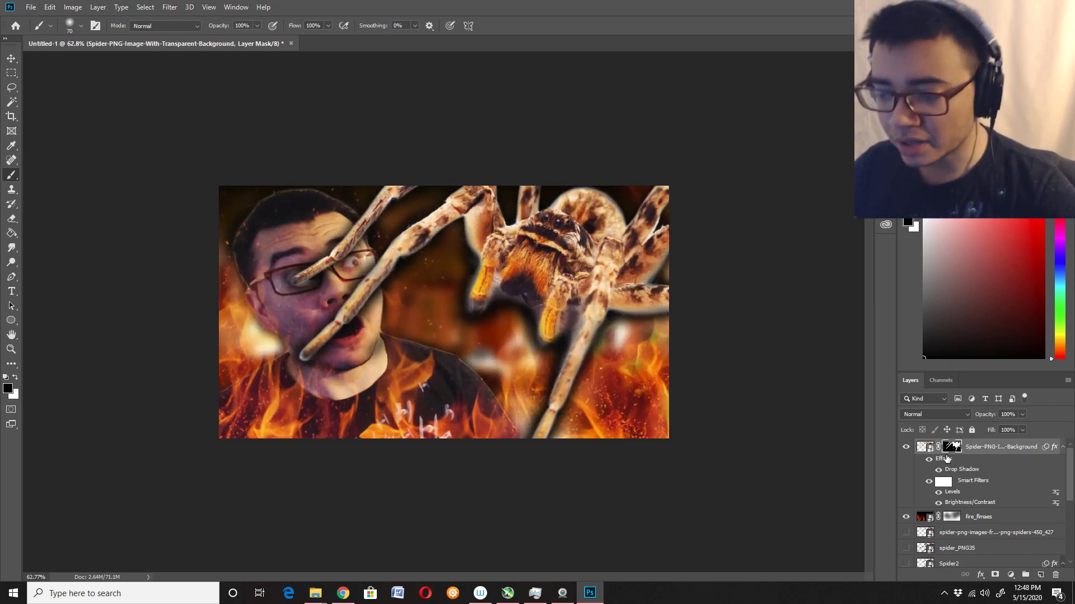
left_click(926, 447)
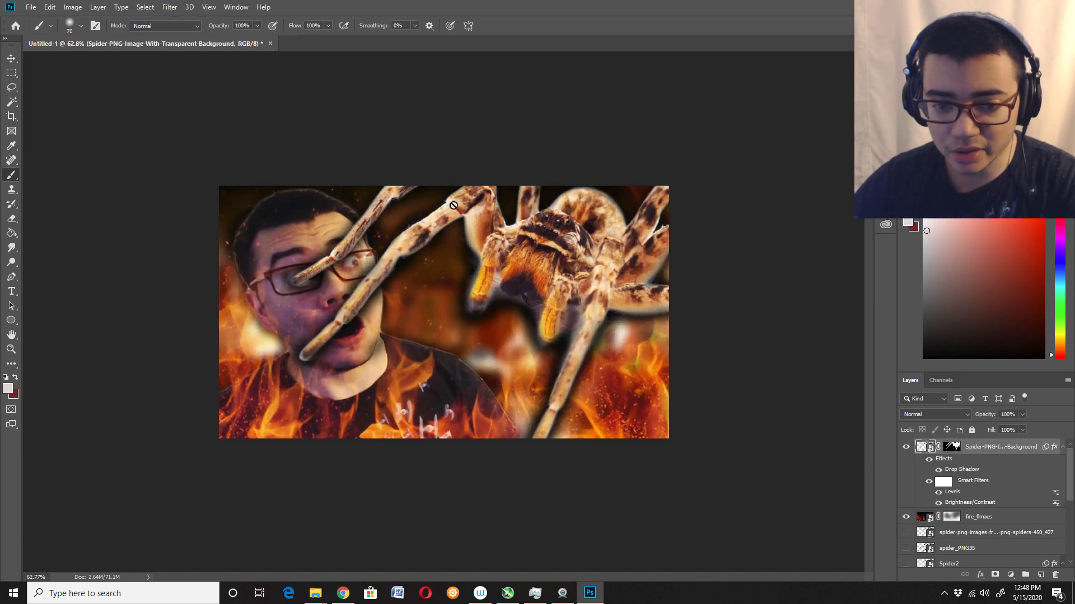
left_click(324, 239)
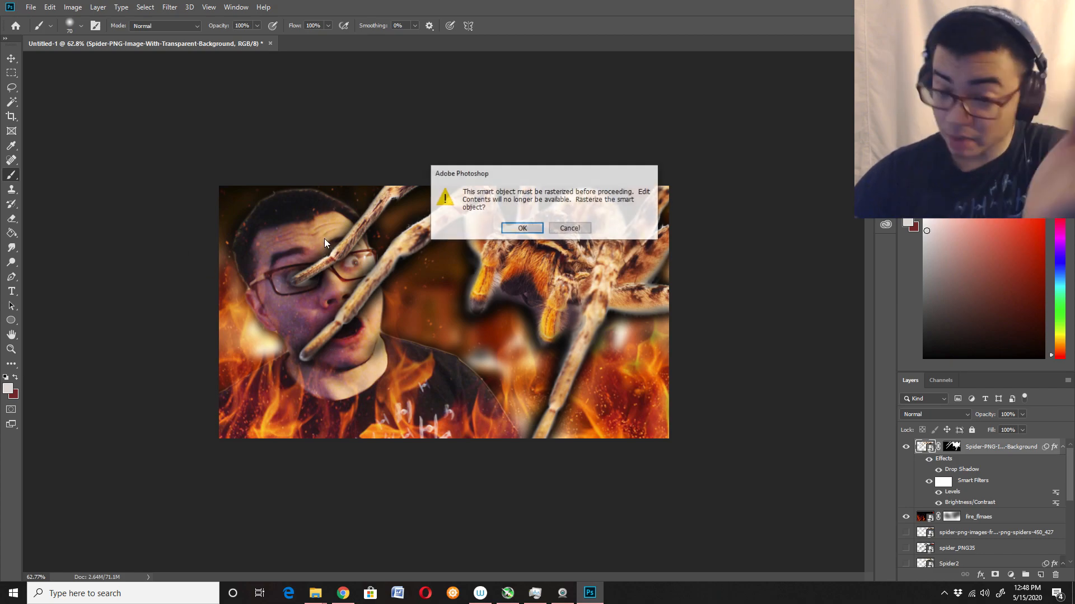
left_click(520, 228)
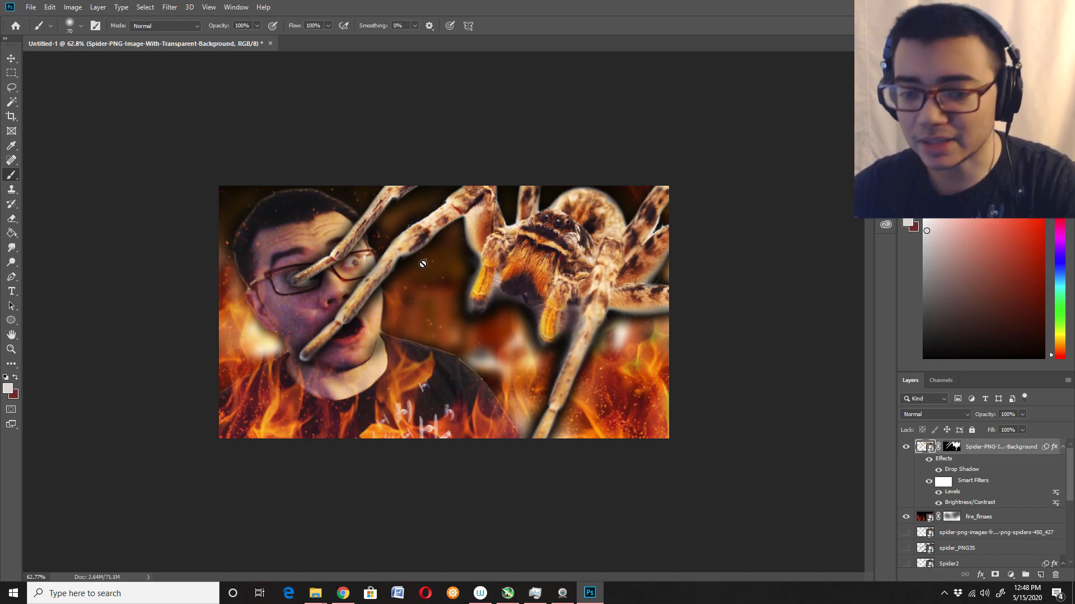
right_click(923, 446)
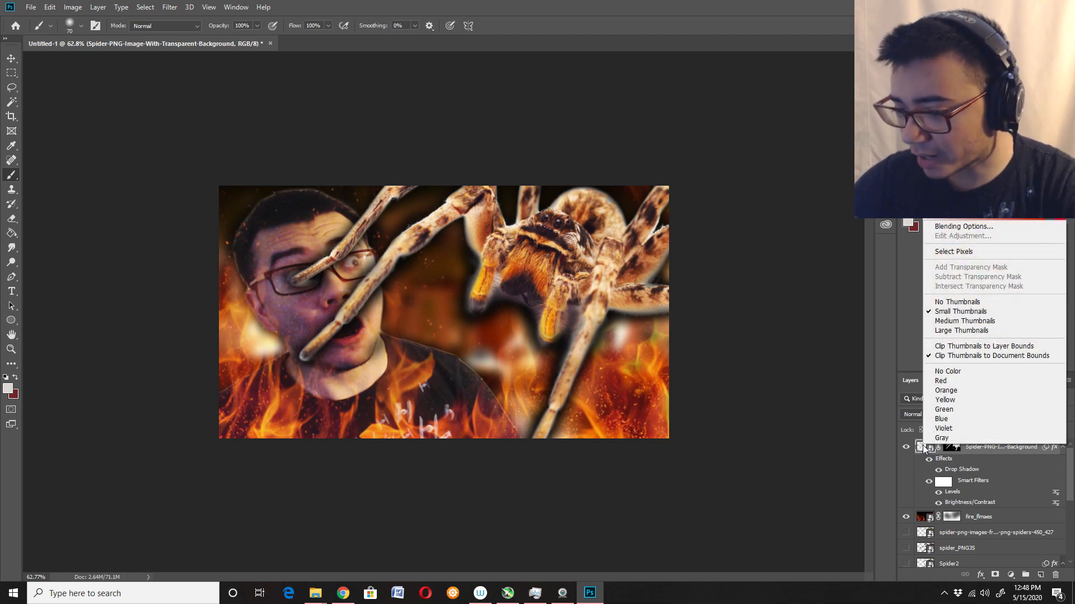
right_click(973, 448)
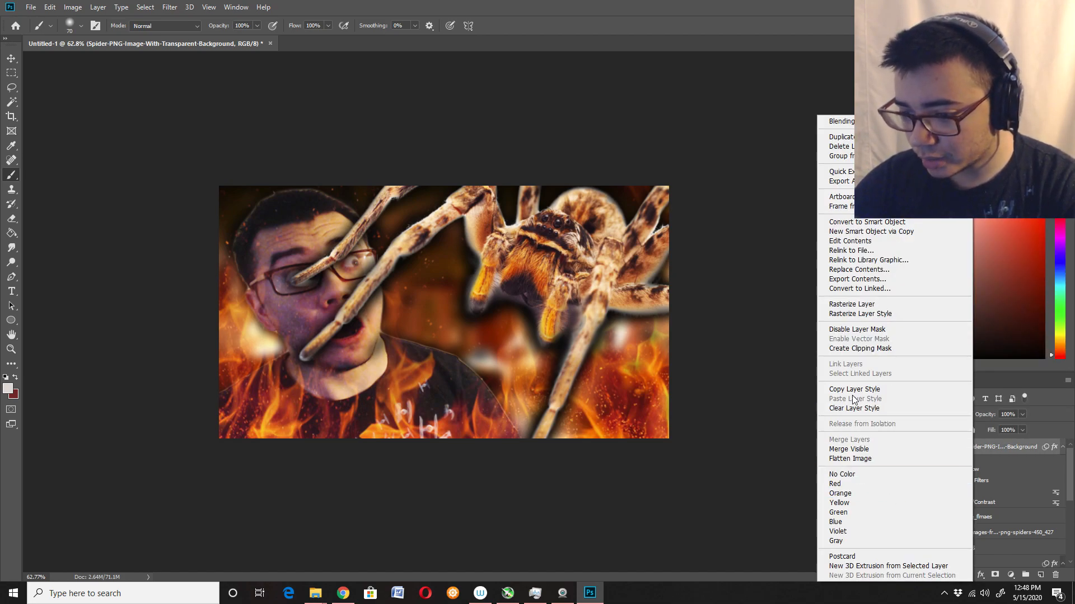
left_click(856, 304)
- Lasso the two front spider legs over the face, try to free transform them, and deselect
scroll(368, 257, "up", 2)
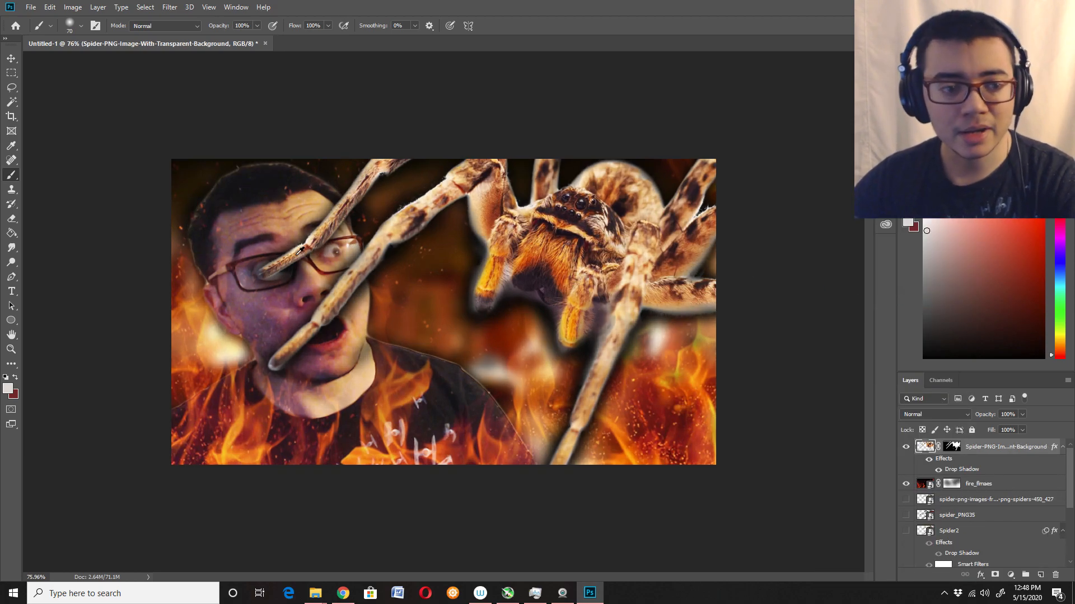
left_click(11, 87)
mouse_move(416, 290)
left_mouse_down()
mouse_move(310, 403)
mouse_move(249, 411)
mouse_move(193, 286)
mouse_move(222, 203)
mouse_move(325, 117)
mouse_move(474, 106)
mouse_move(504, 126)
mouse_move(515, 183)
left_mouse_up()
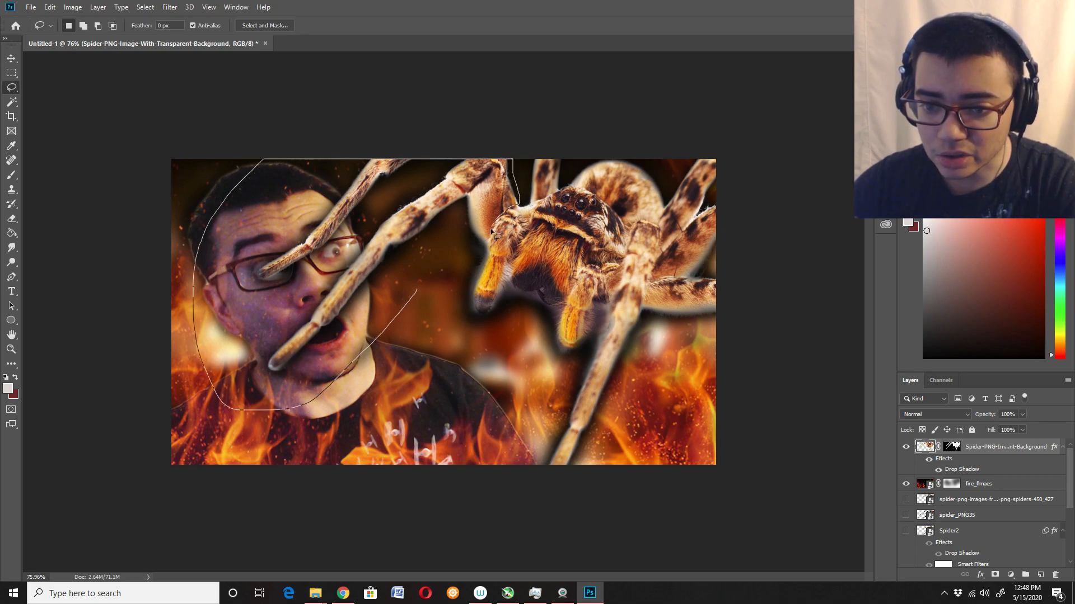
mouse_move(483, 257)
left_mouse_down()
mouse_move(461, 286)
mouse_move(434, 294)
left_mouse_up()
key("ctrl+t")
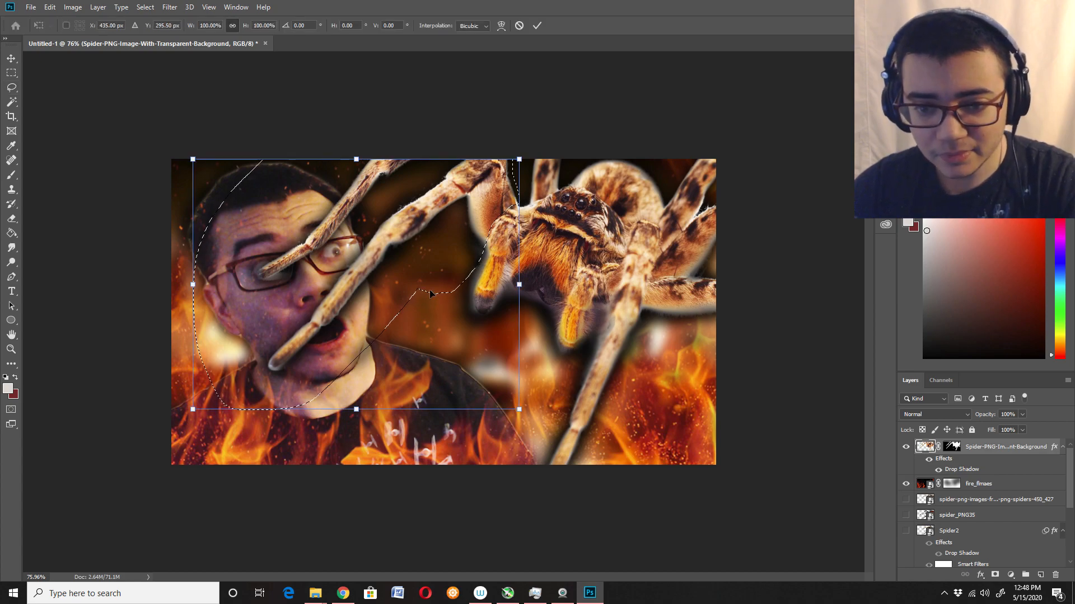
left_click_drag(266, 129, 306, 101)
mouse_move(374, 273)
left_mouse_down()
mouse_move(363, 223)
mouse_move(369, 233)
left_mouse_up()
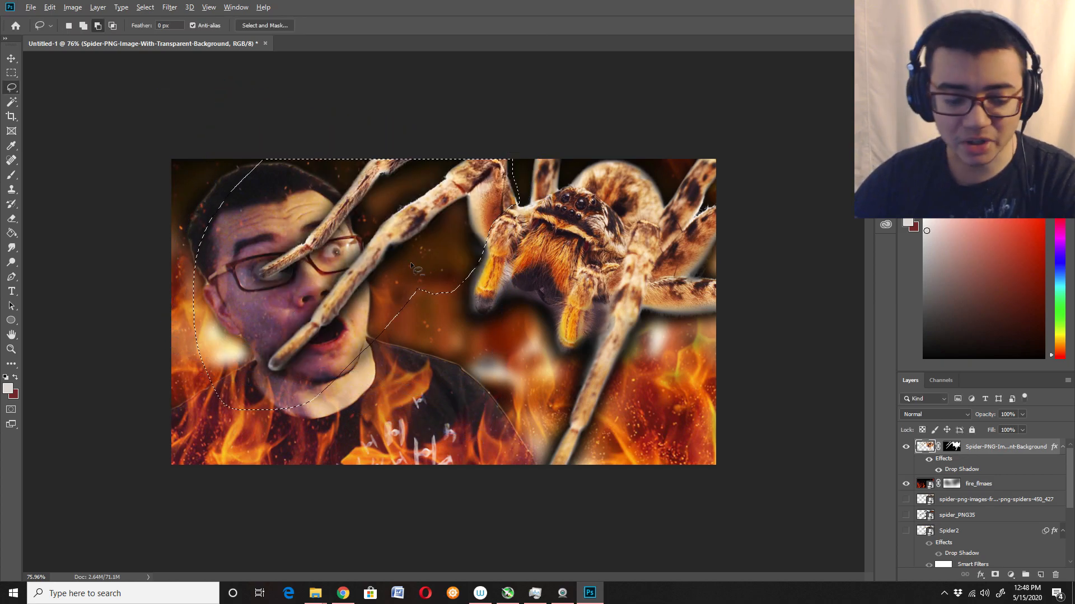
scroll(410, 263, "down", 1)
scroll(410, 263, "up", 1)
key("ctrl+d")
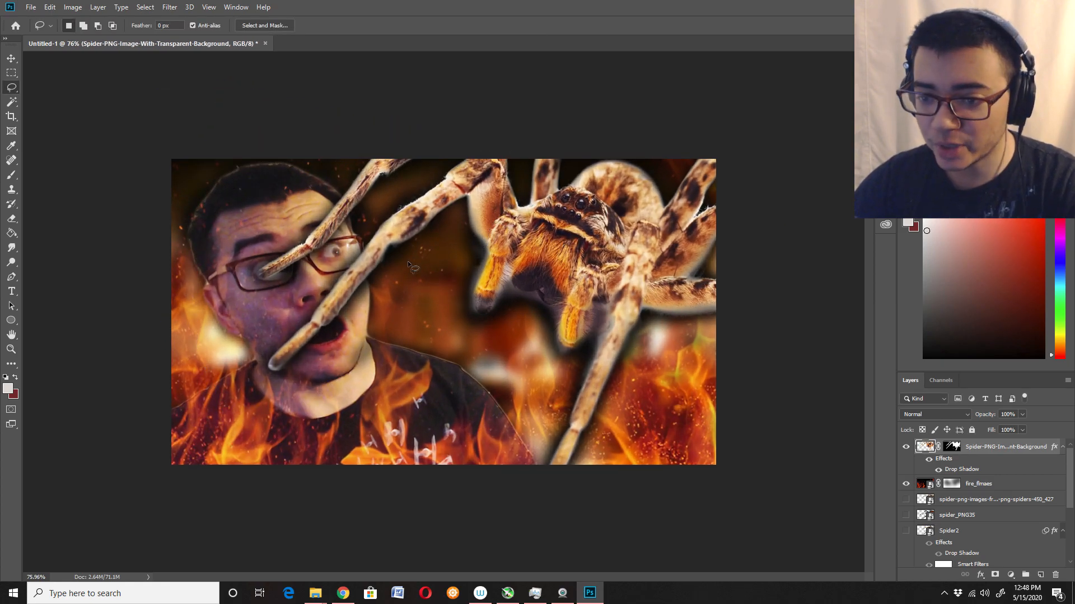
- Create a new layer directly beneath the spider layer and merge the spider down into it with its mask and drop shadow
scroll(412, 256, "up", 1)
right_click(999, 449)
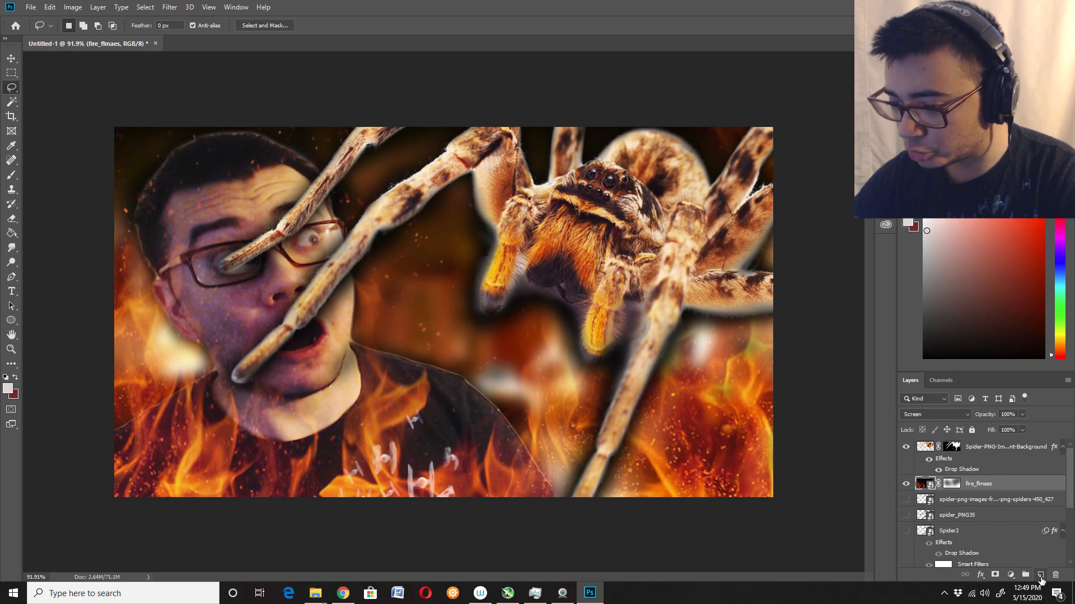
left_click(1040, 576)
right_click(974, 457)
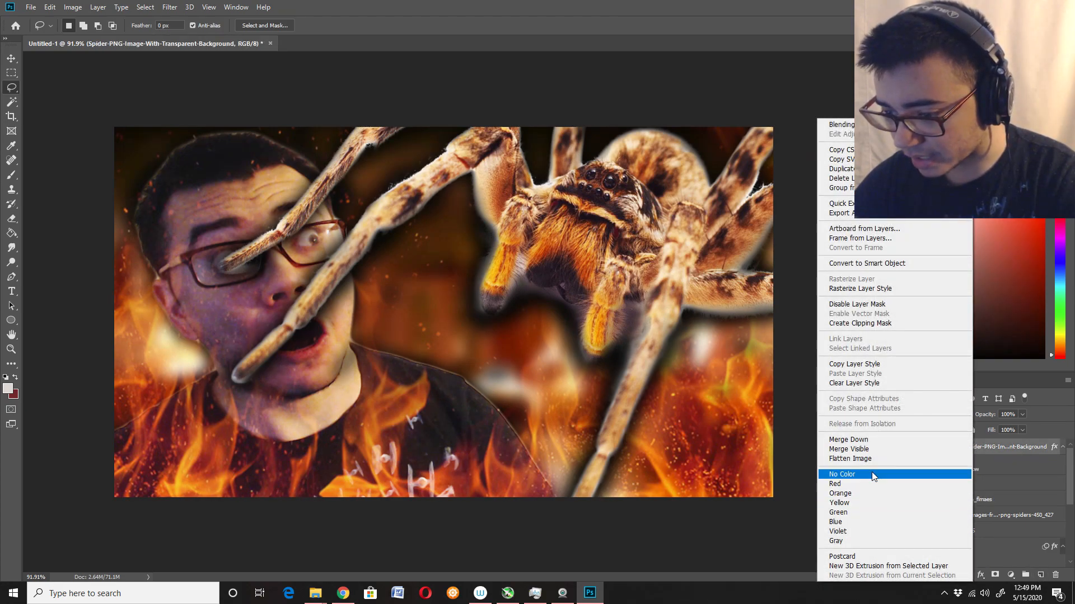
left_click(868, 440)
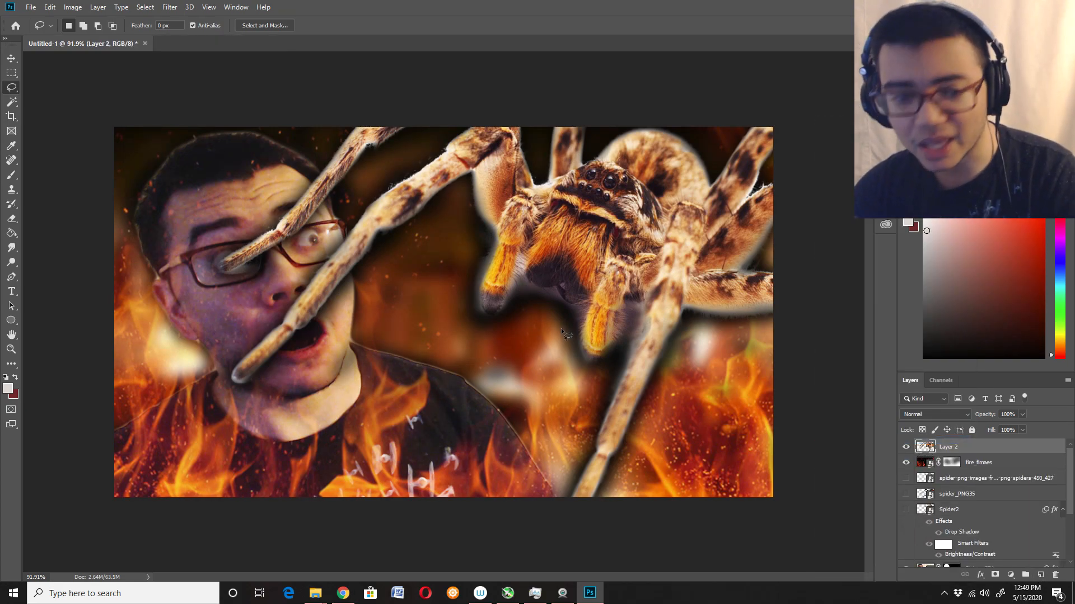
- Try to free transform a lasso selection of both front legs on the merged spider layer
mouse_move(315, 118)
left_mouse_down()
mouse_move(161, 234)
mouse_move(180, 466)
mouse_move(374, 339)
mouse_move(455, 265)
mouse_move(544, 132)
left_mouse_up()
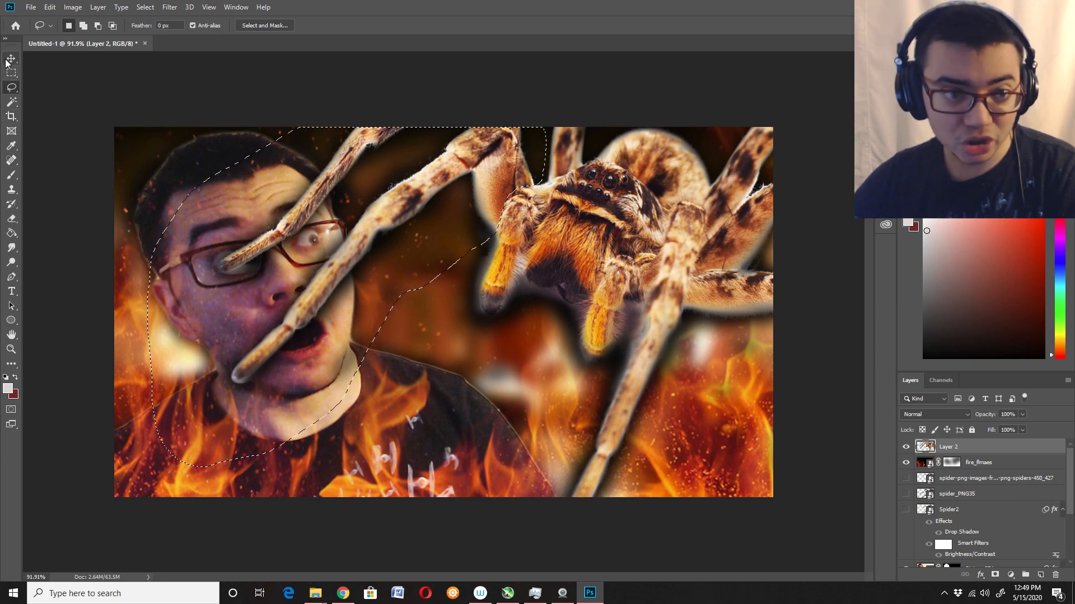
key("v")
key("ctrl+t")
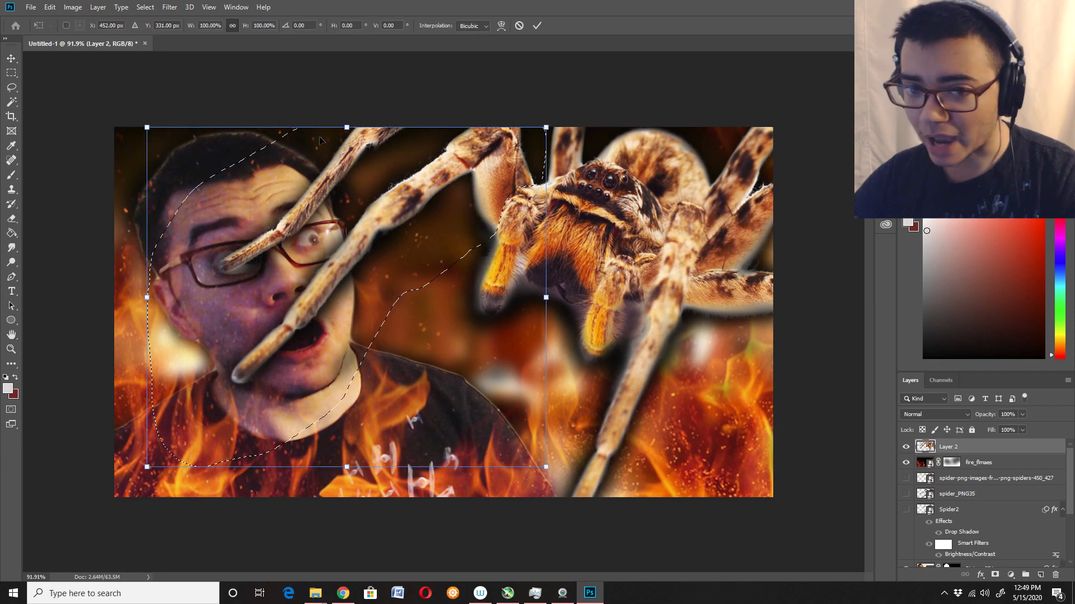
left_click_drag(301, 127, 345, 125)
left_click_drag(383, 222, 352, 133)
- Lasso only the upper front leg, rotate it about 23.6° clockwise, place it across the man's hairline, and deselect
mouse_move(301, 118)
left_mouse_down()
mouse_move(278, 116)
mouse_move(175, 291)
left_mouse_up()
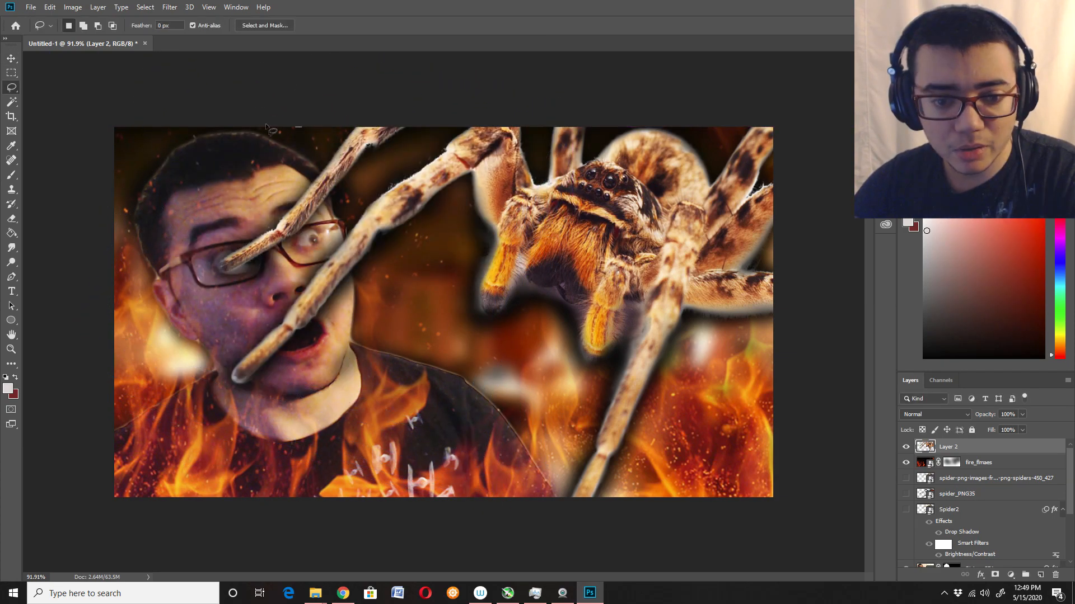
left_click_drag(412, 112, 269, 103)
key("v")
left_click_drag(342, 168, 319, 117)
key("ctrl+t")
left_click_drag(140, 99, 187, 52)
left_click_drag(303, 170, 341, 140)
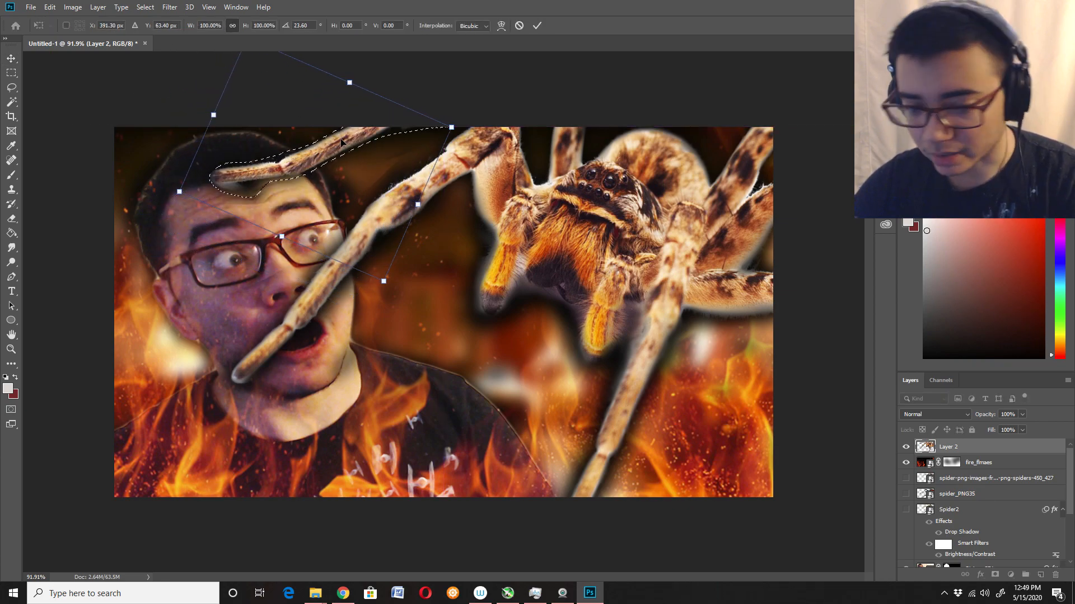
key("Return")
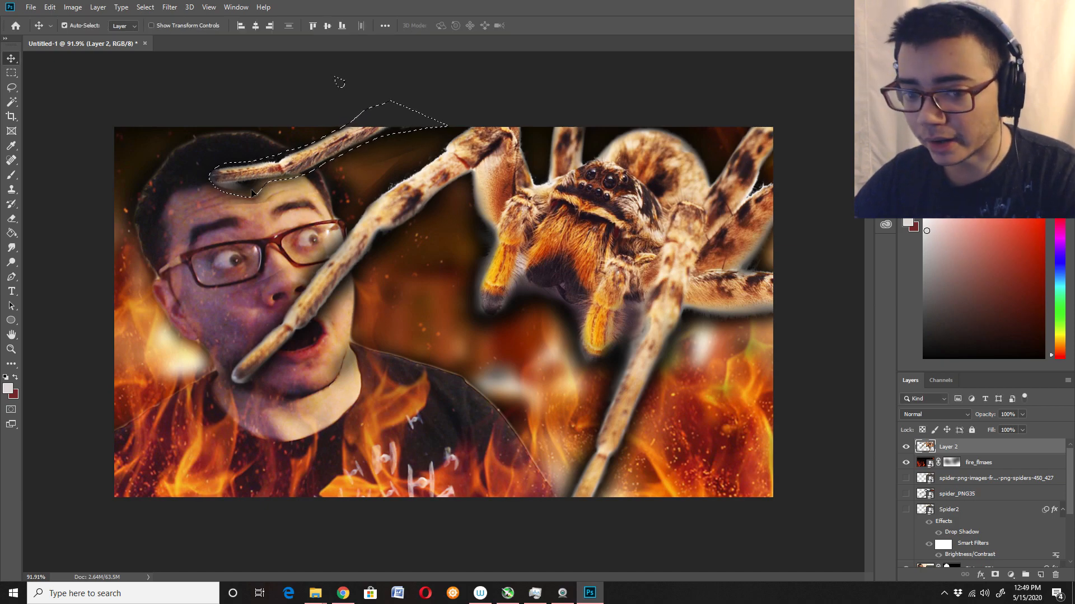
key("l")
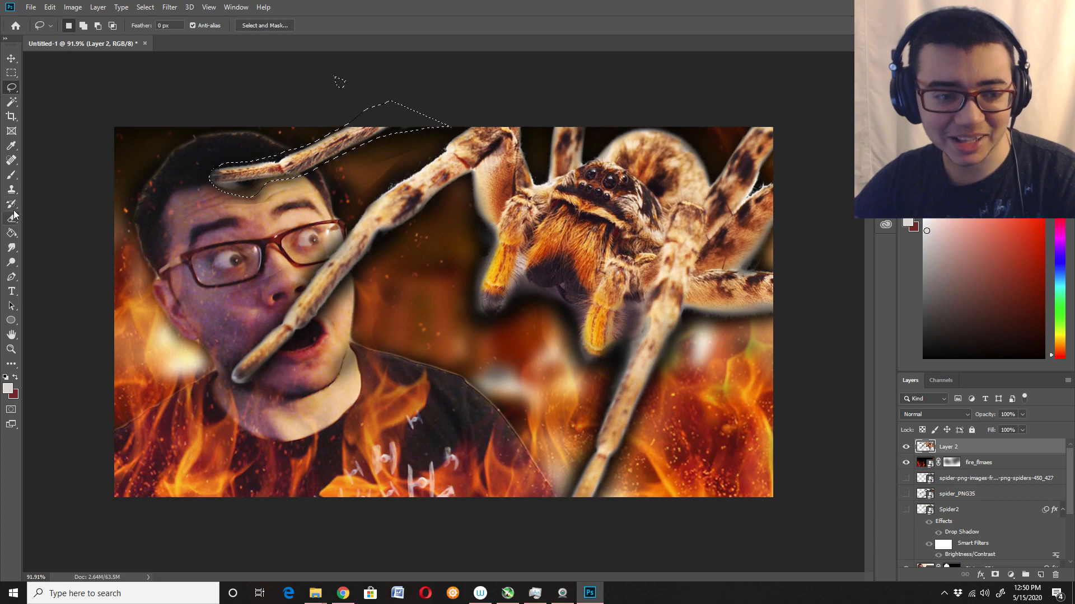
key("ctrl+d")
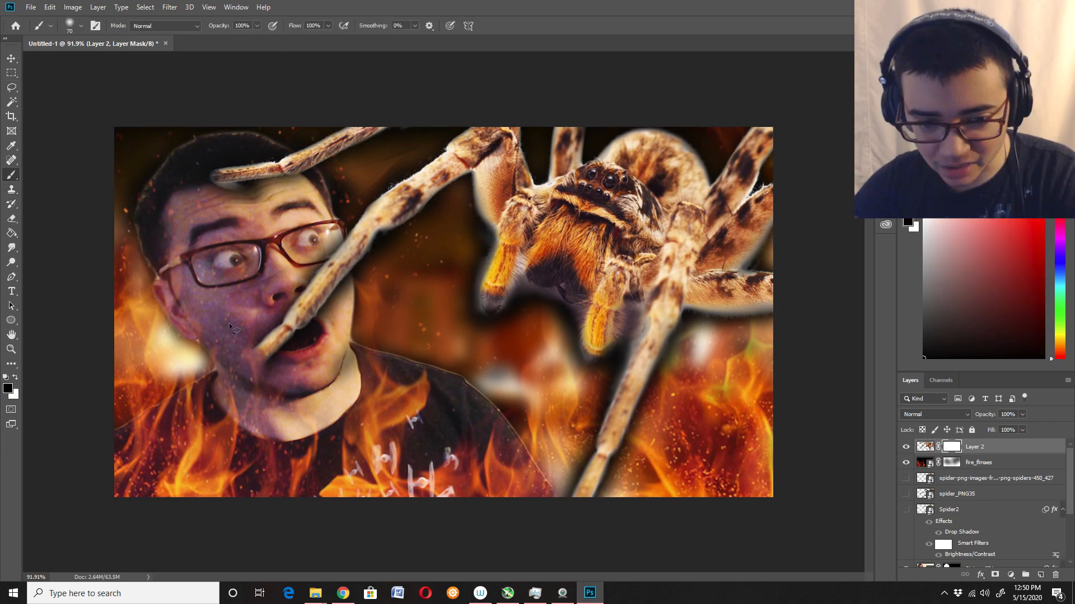
- Add a layer mask to Layer 2 and paint black over the lower leg to hide the part covering the face
mouse_move(230, 323)
left_mouse_down()
mouse_move(248, 319)
mouse_move(249, 307)
left_mouse_up()
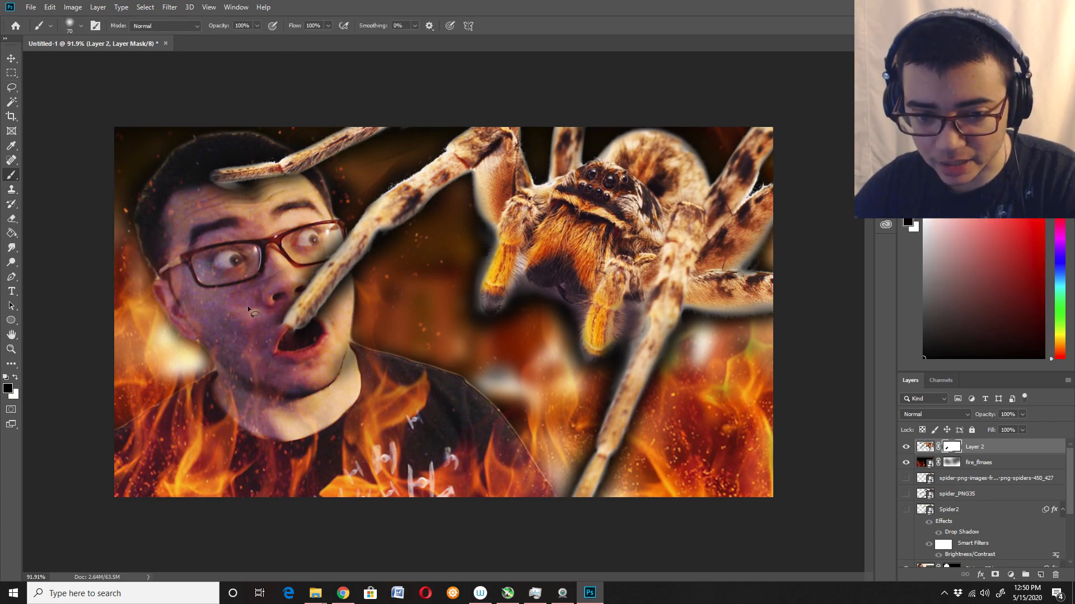
scroll(127, 320, "down", 5)
scroll(133, 304, "up", 7)
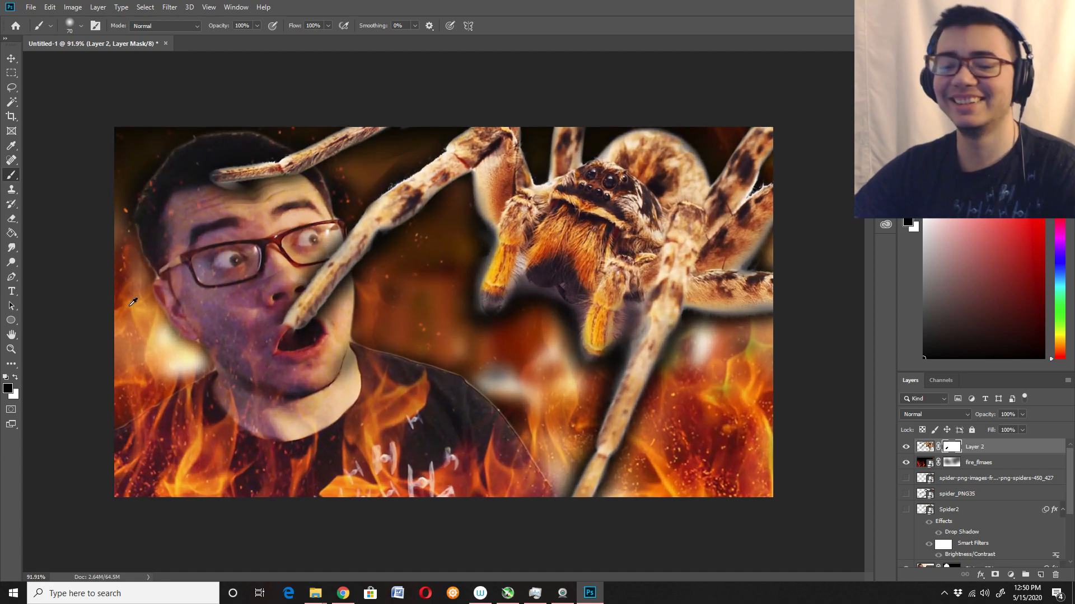
mouse_move(257, 317)
left_mouse_down()
mouse_move(318, 240)
mouse_move(282, 274)
mouse_move(297, 327)
mouse_move(238, 339)
left_mouse_up()
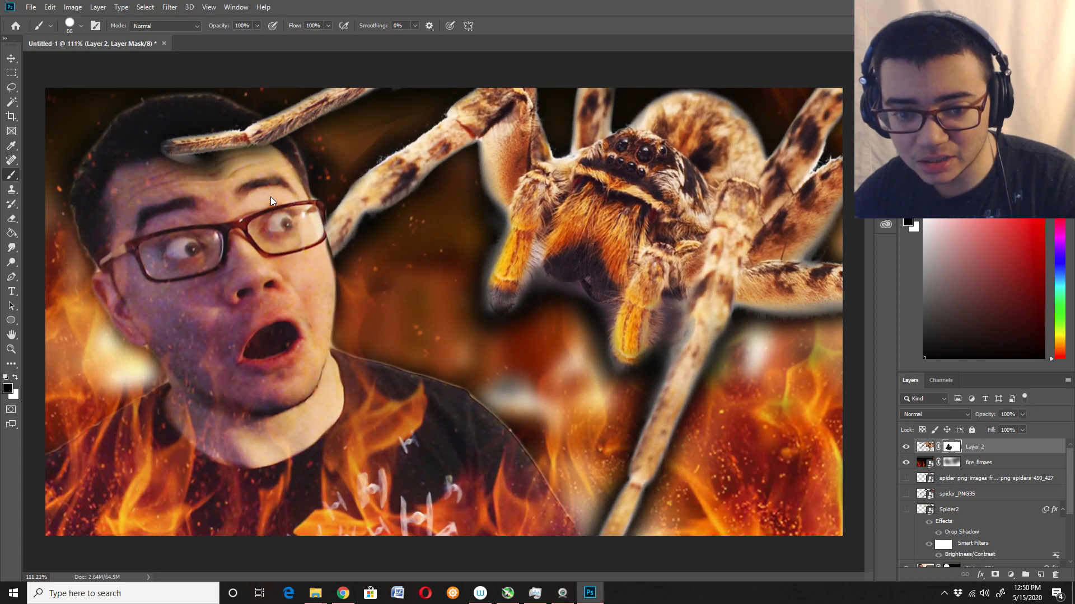
left_click_drag(271, 196, 279, 225)
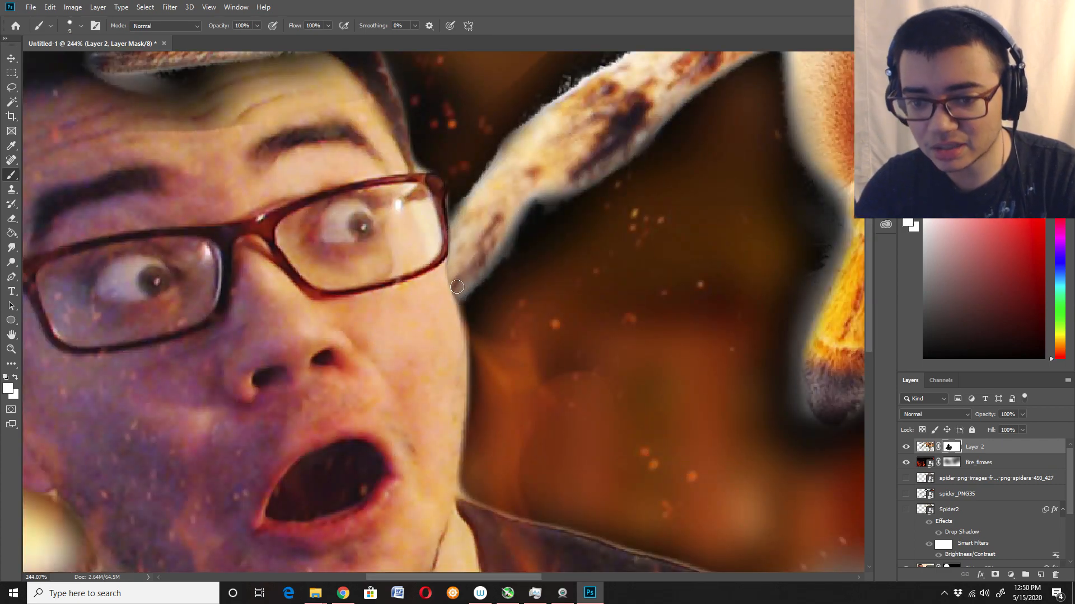
scroll(460, 294, "down", 8)
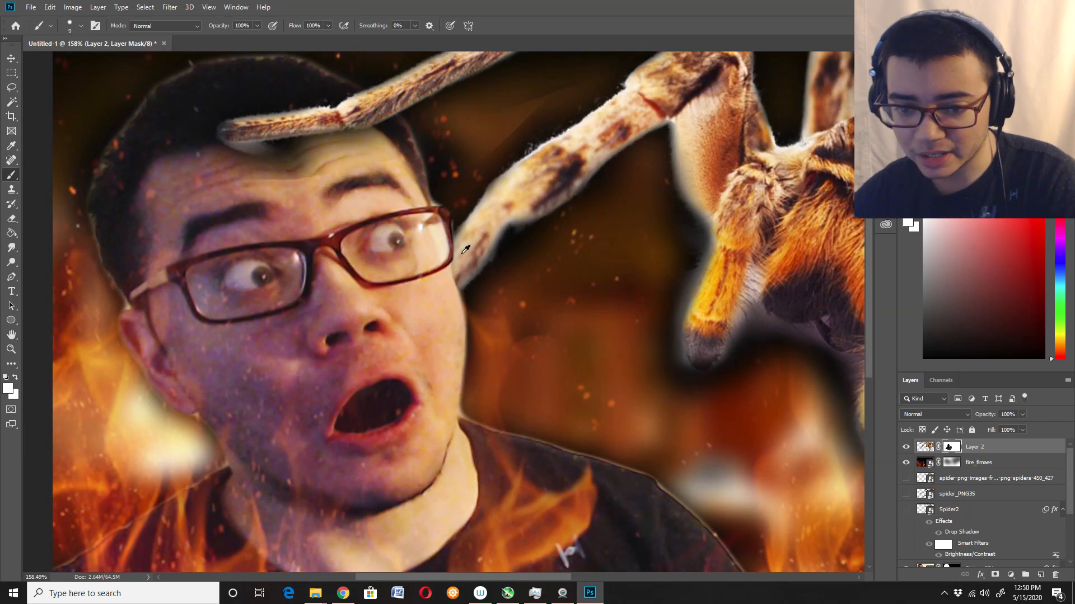
scroll(428, 358, "up", 3)
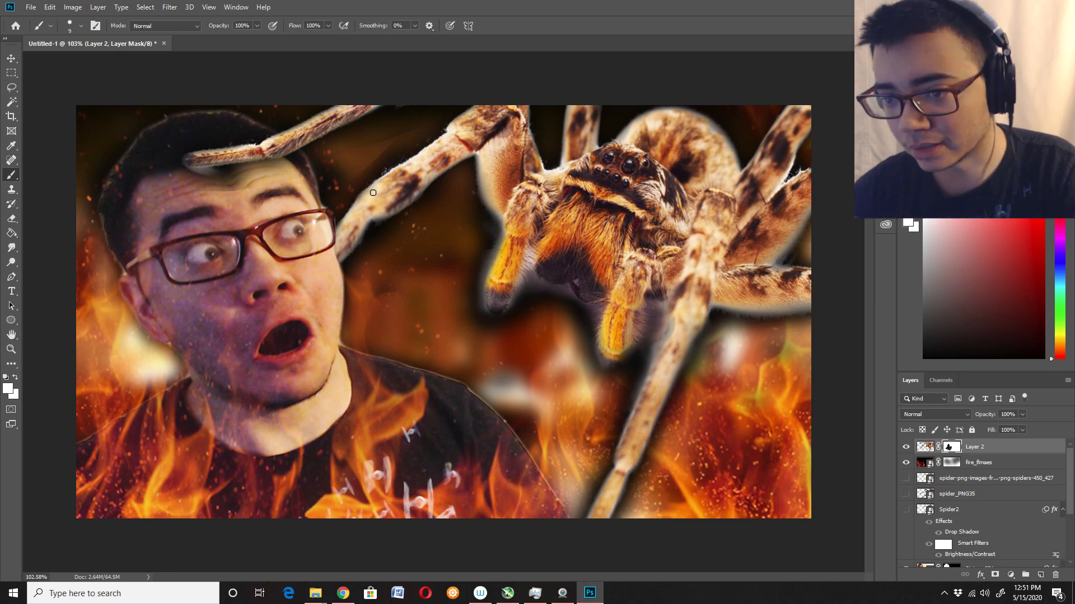
- Place the fire_flmaes layer above Layer 2 and shift the flames slightly up and to the left
scroll(444, 318, "up", 1)
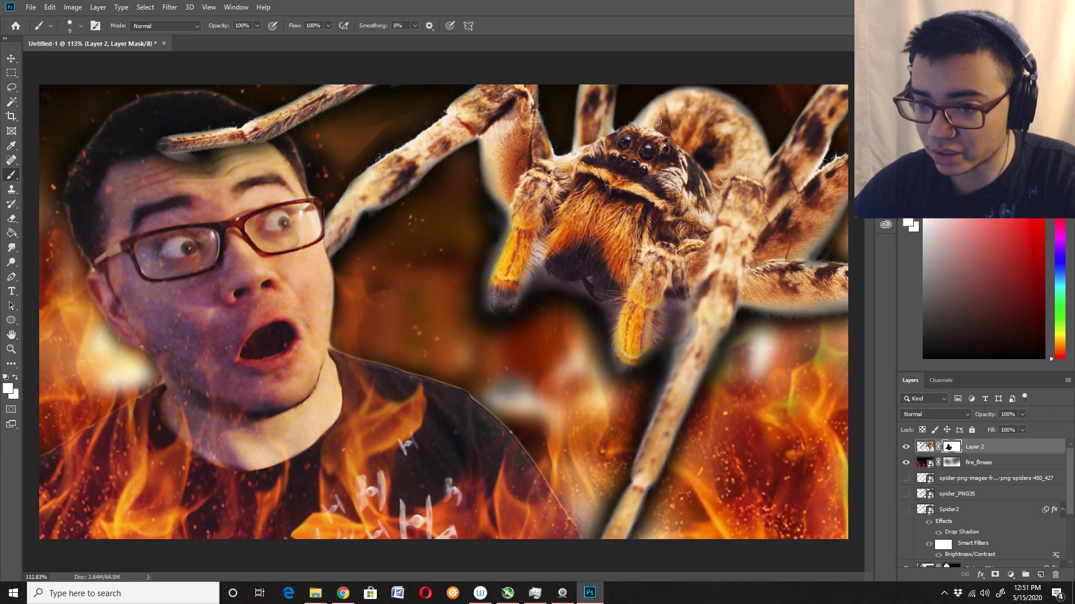
scroll(480, 249, "down", 3)
scroll(459, 238, "up", 1)
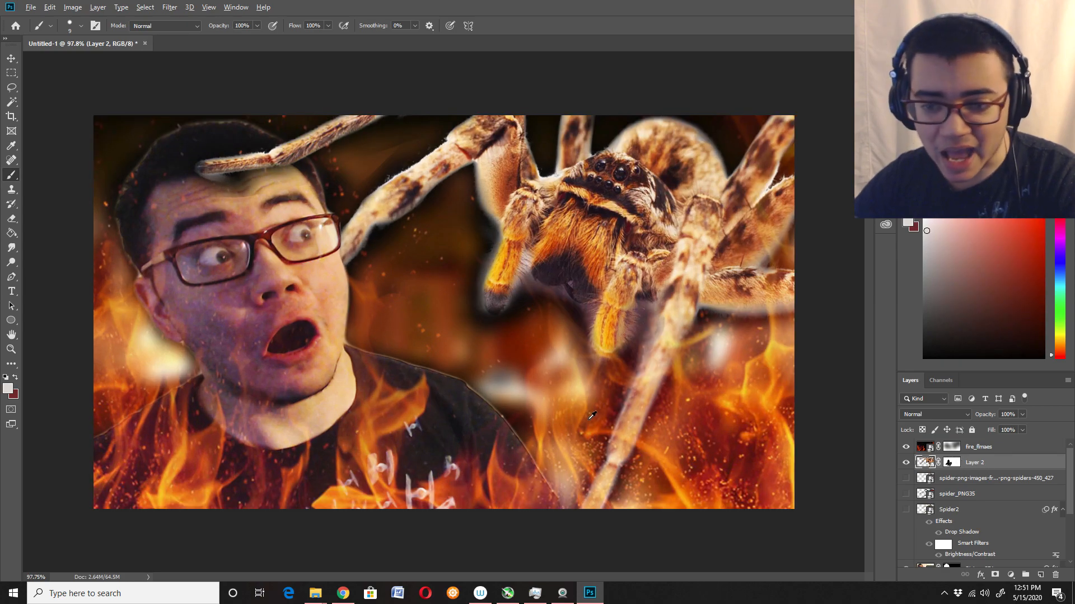
scroll(593, 416, "down", 1)
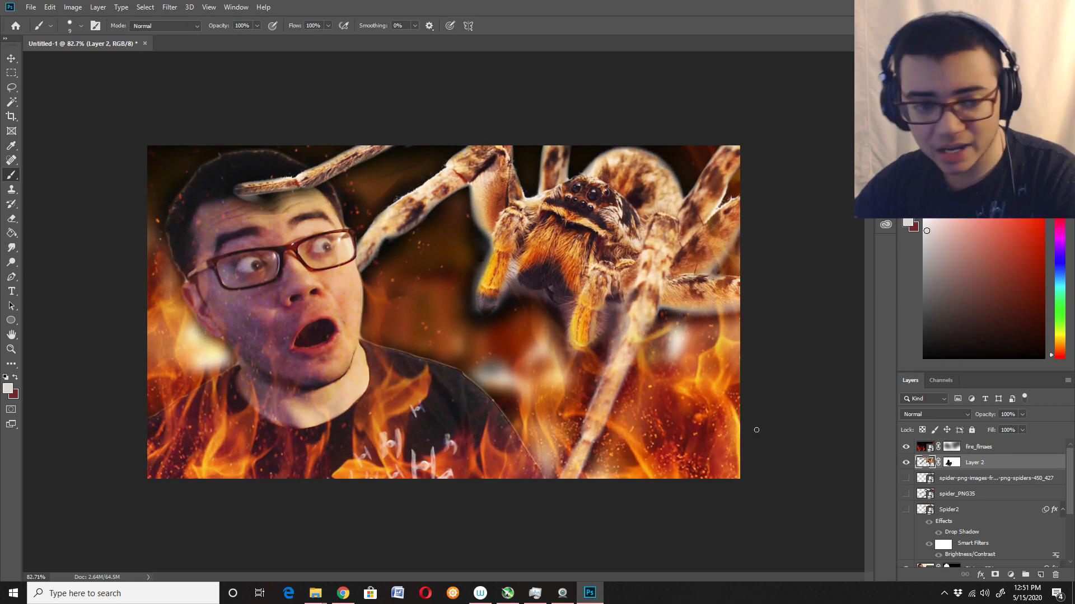
left_click(12, 59)
left_click_drag(560, 394, 534, 381)
key("ctrl+plus")
scroll(487, 369, "down", 2)
scroll(483, 368, "up", 3)
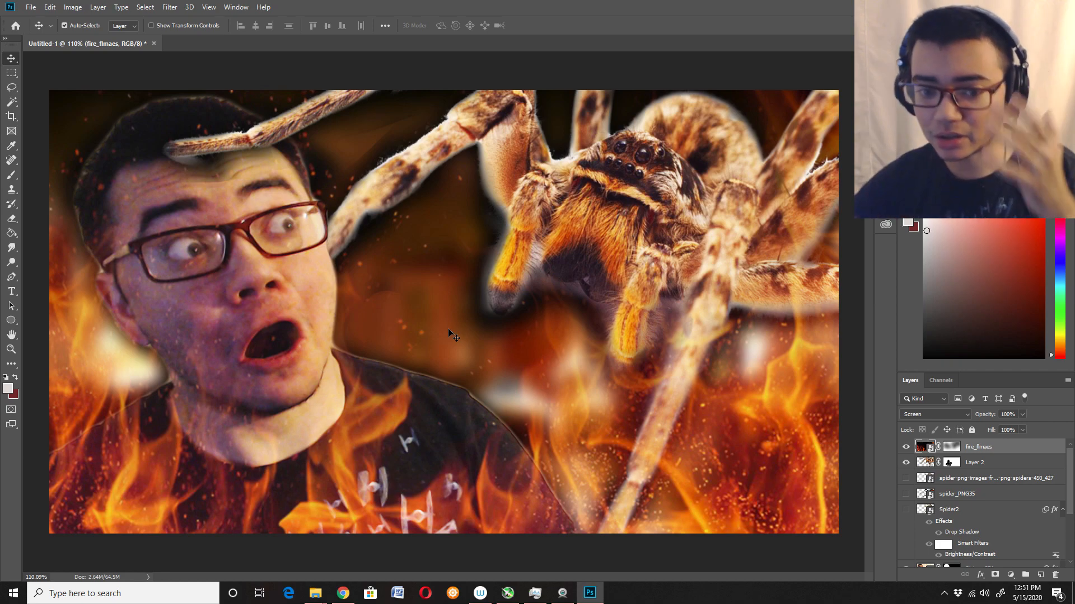
- Try a slight hue shift on the Picture 274 layer with the Hue/Saturation adjustment
left_click(974, 465)
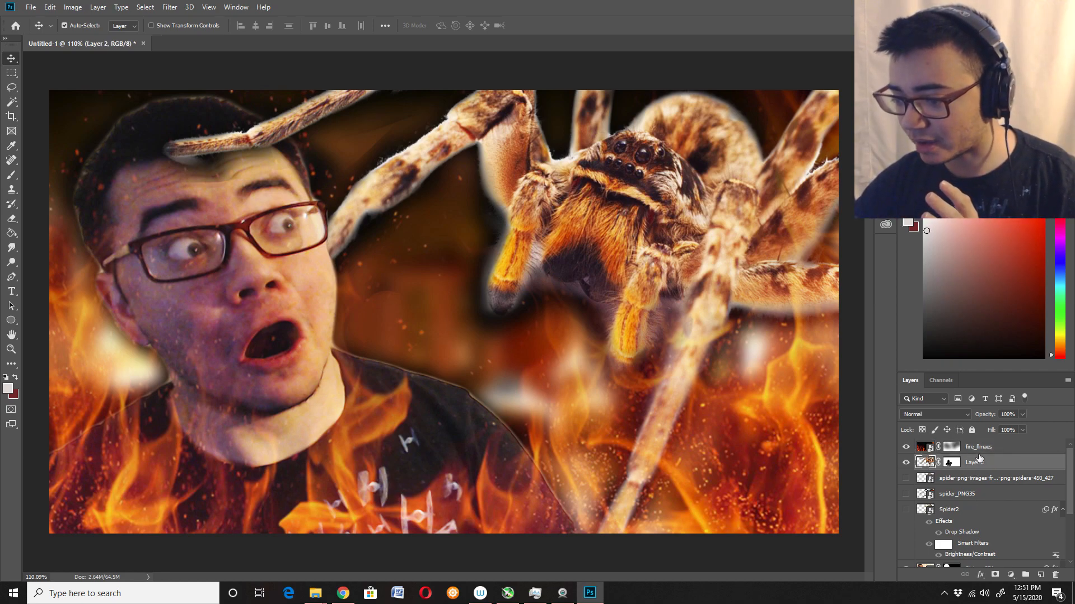
scroll(989, 510, "down", 2)
left_click(990, 523)
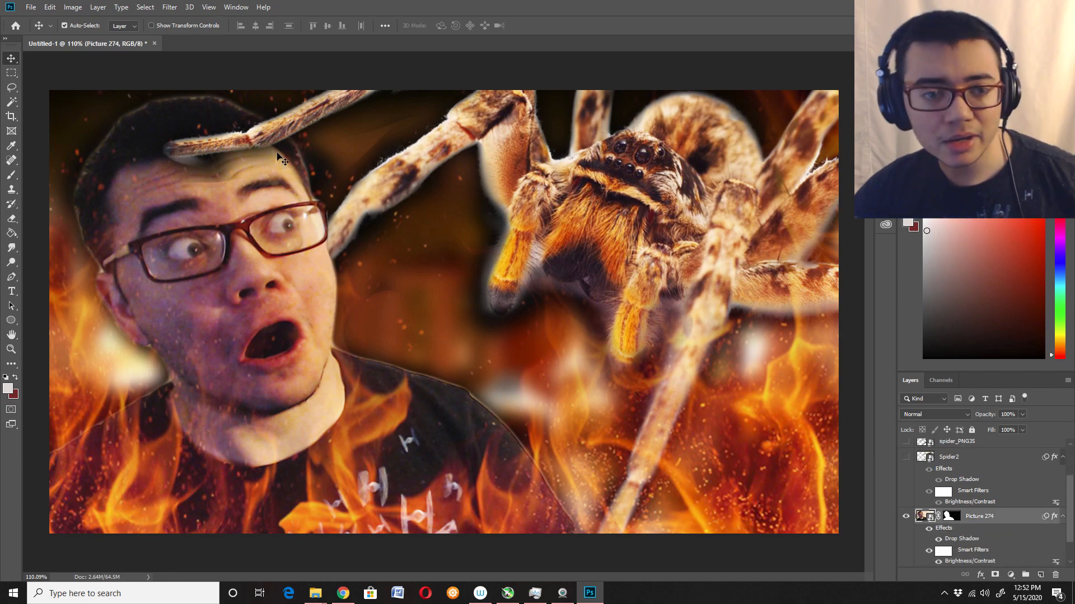
left_click(72, 7)
mouse_move(117, 38)
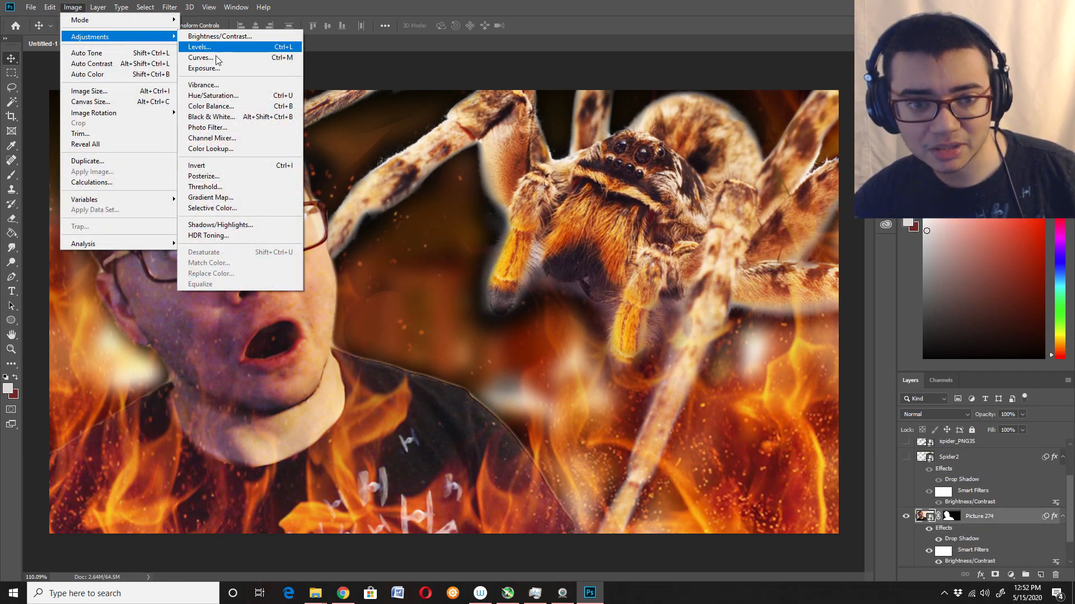
left_click(224, 100)
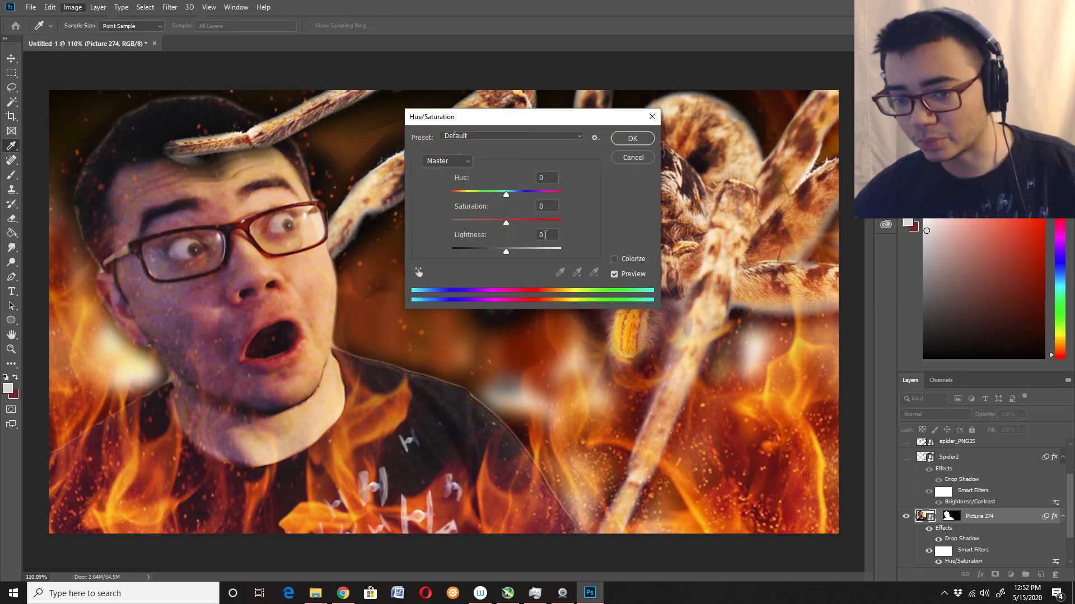
mouse_move(506, 196)
left_mouse_down()
mouse_move(515, 193)
mouse_move(482, 193)
mouse_move(502, 187)
left_mouse_up()
left_click(633, 157)
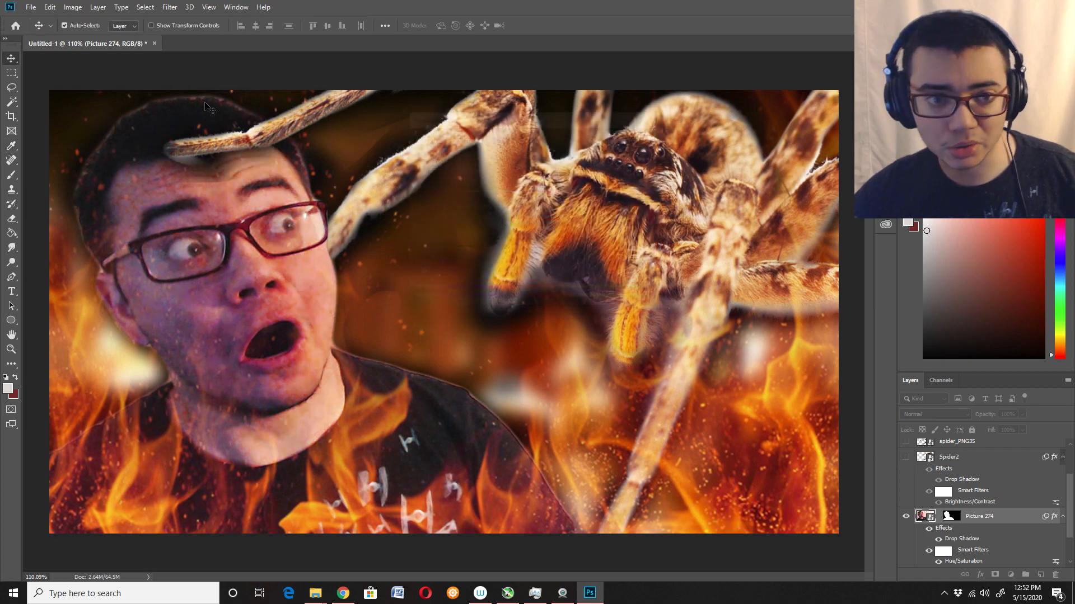
- Try a Color Balance adjustment on the highlights of the Picture 274 layer, shifting them slightly towards red
left_click(80, 11)
mouse_move(99, 38)
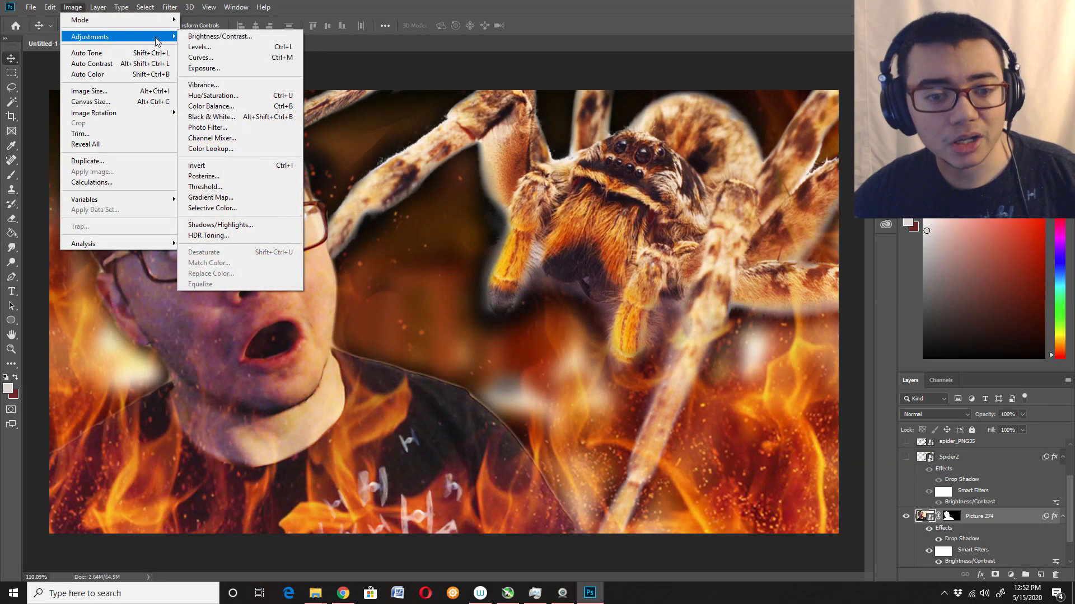
left_click(225, 106)
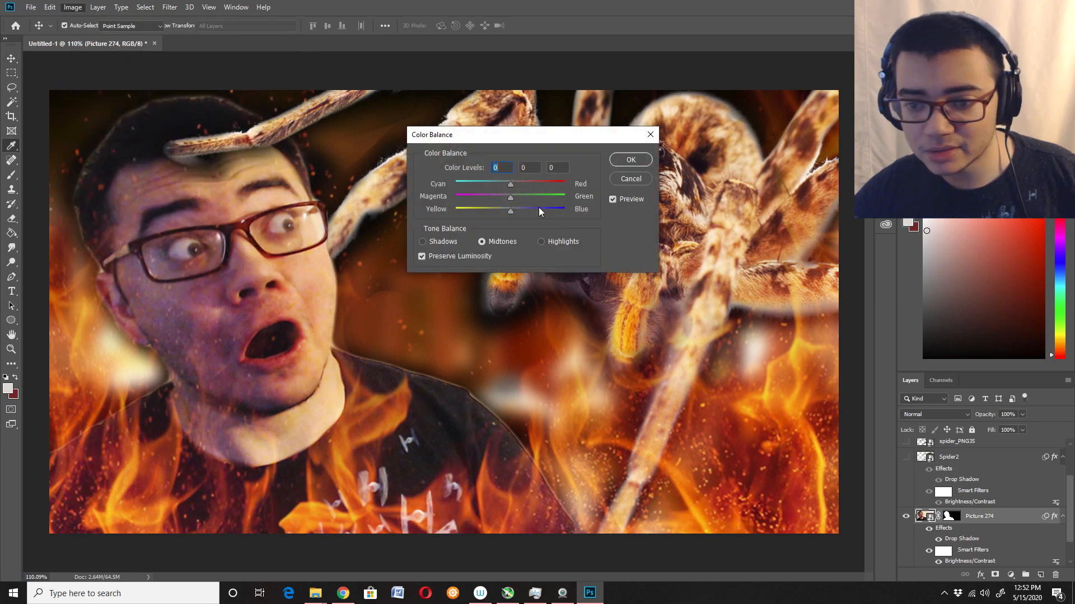
left_click(431, 246)
left_click(497, 242)
left_click(552, 243)
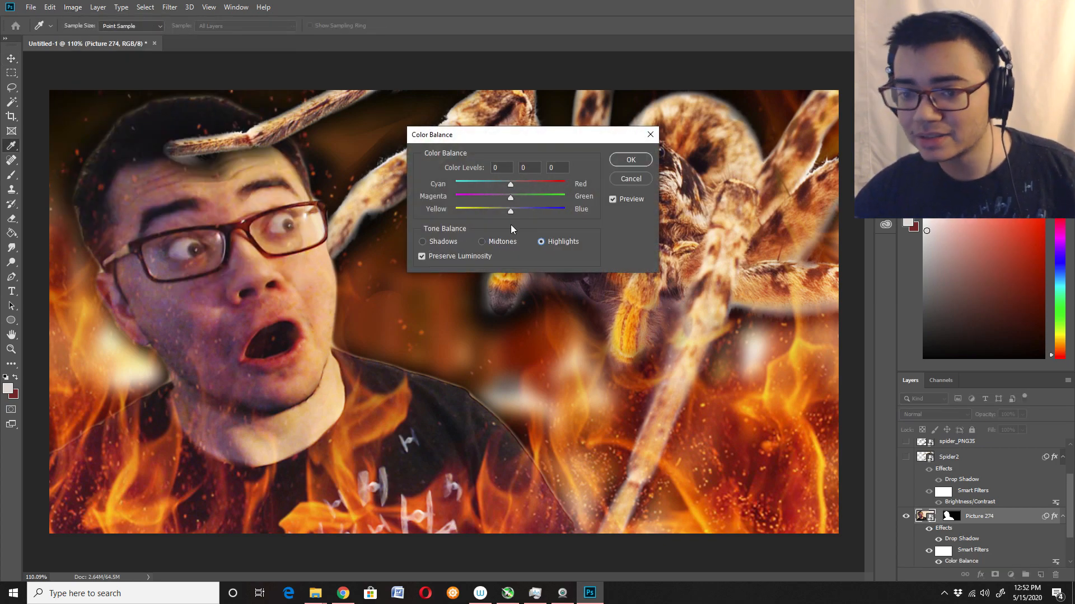
mouse_move(509, 184)
left_mouse_down()
mouse_move(485, 184)
mouse_move(516, 190)
left_mouse_up()
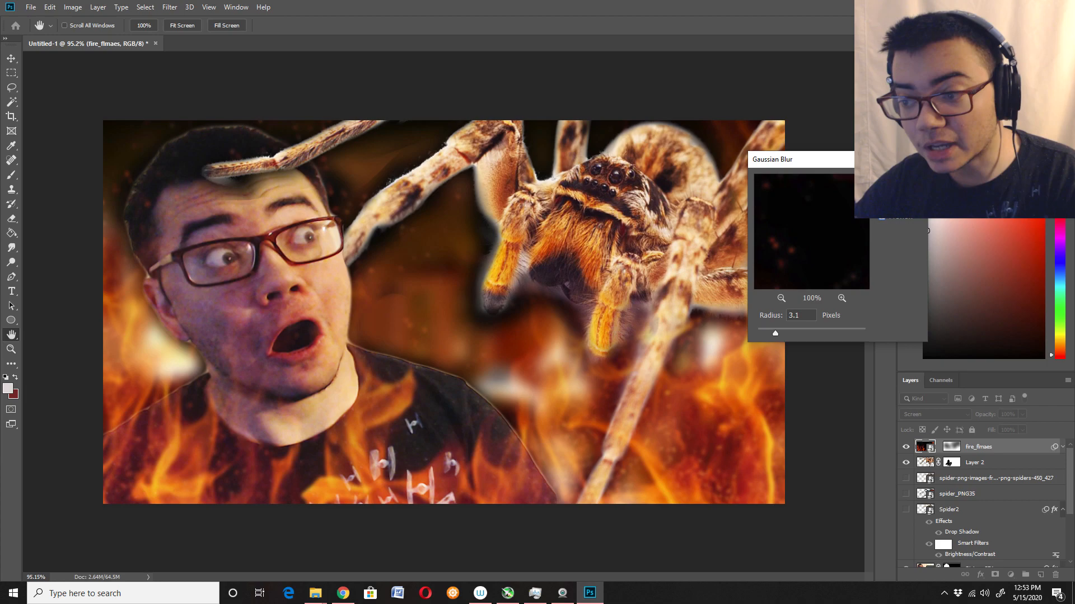
- Apply a Gaussian Blur with a 3.1-pixel radius to the fire_flmaes layer and duplicate the blurred layer
left_click(899, 179)
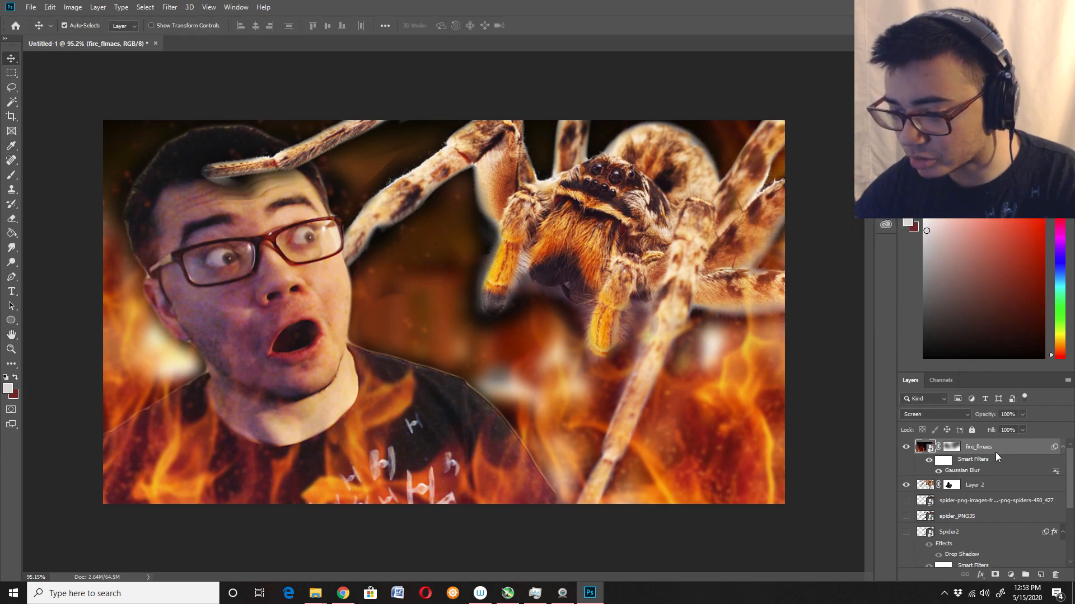
right_click(995, 451)
left_click(873, 137)
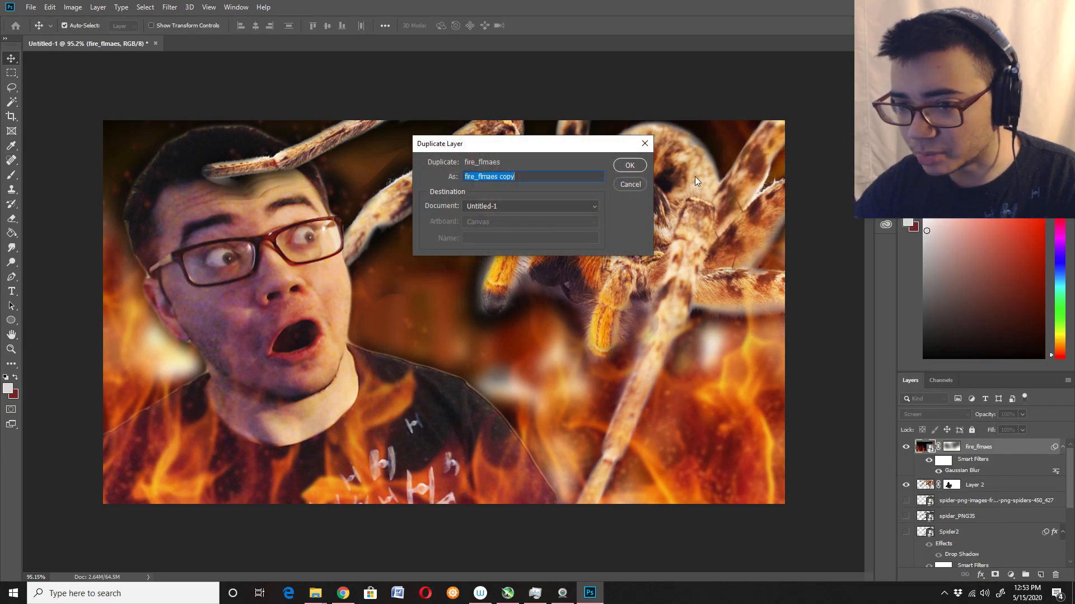
left_click(640, 169)
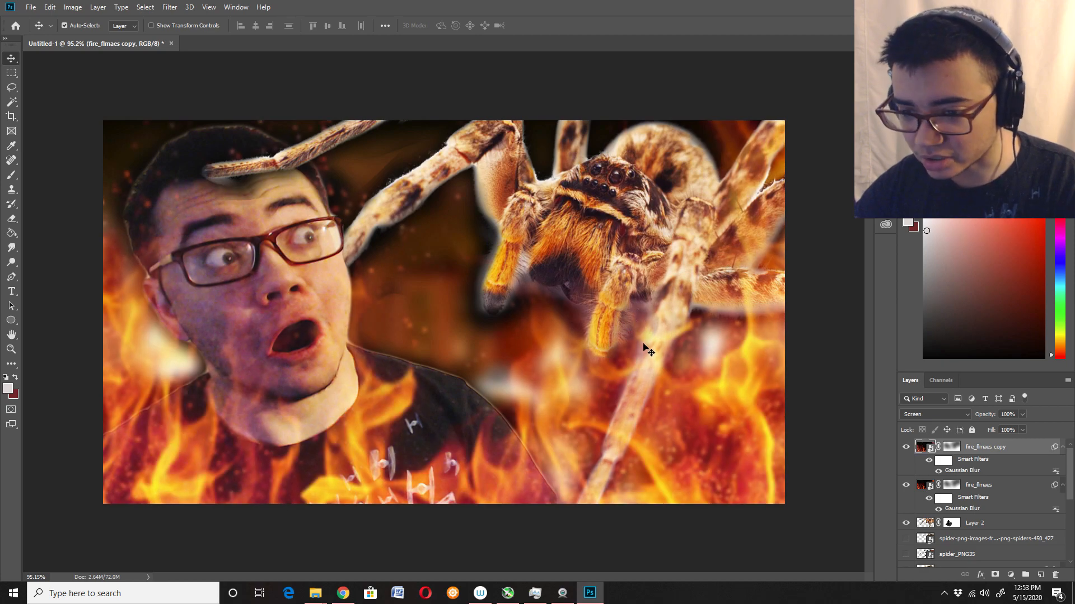
- Compare the thumbnail at small and large size with the duplicated fire layer shown and hidden
scroll(525, 343, "down", 1)
scroll(525, 343, "up", 1)
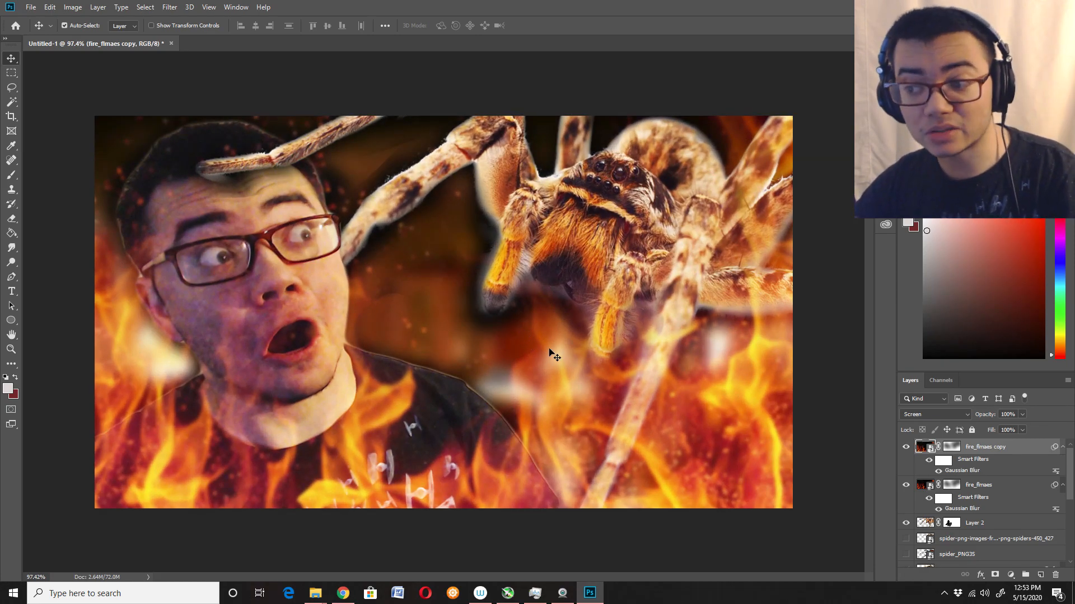
scroll(549, 352, "down", 20)
scroll(549, 353, "up", 8)
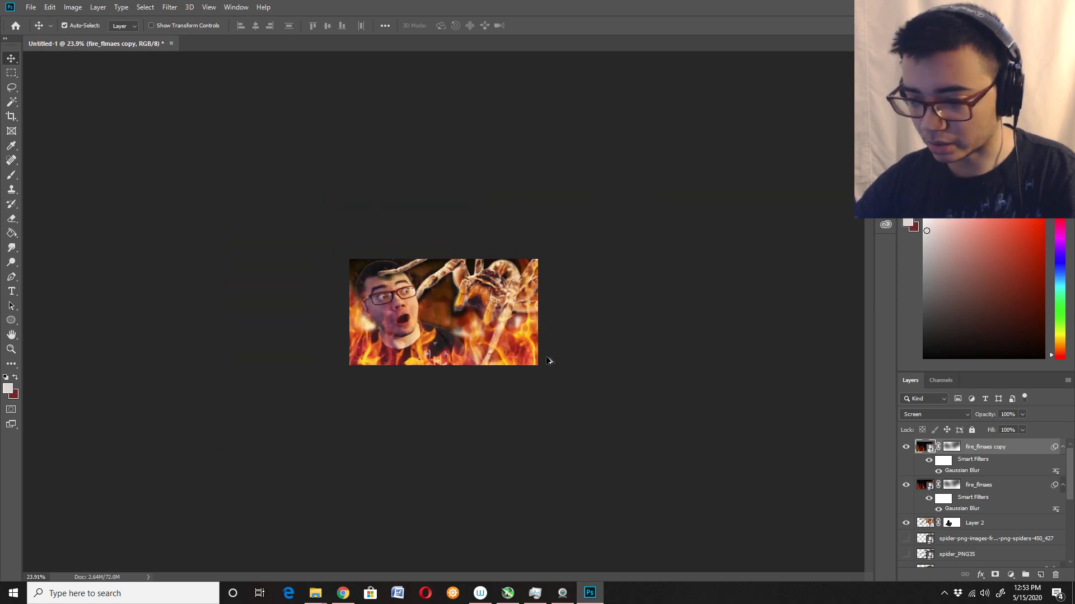
left_click(905, 448)
left_click(906, 447)
left_click(905, 448)
left_click(905, 448)
scroll(533, 372, "up", 12)
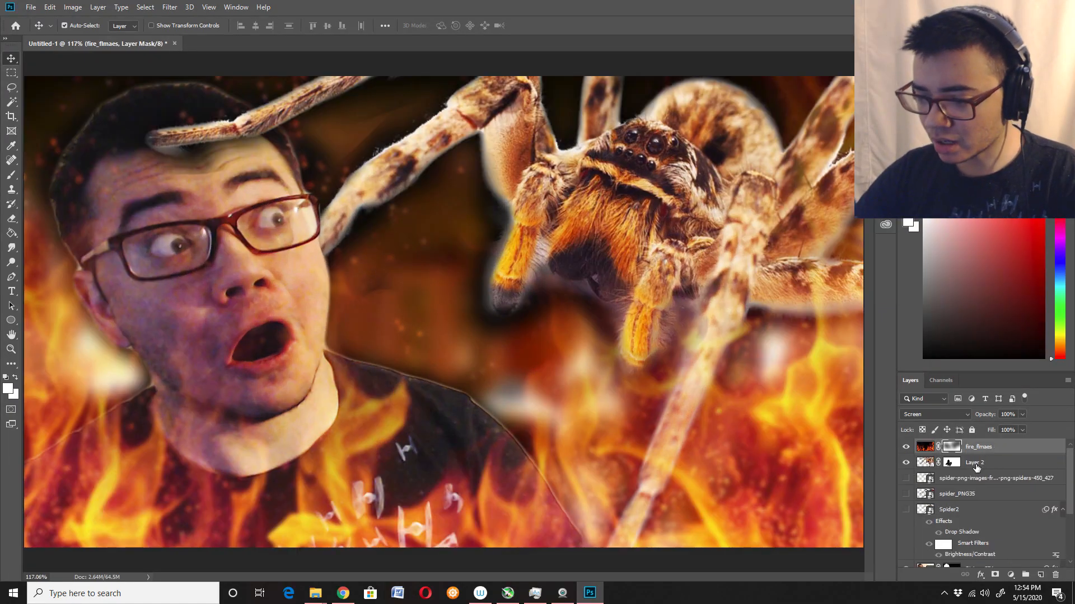
- Try the basic Sharpen filter on the Picture 274 layer and undo it
left_click(975, 463)
scroll(977, 481, "down", 3)
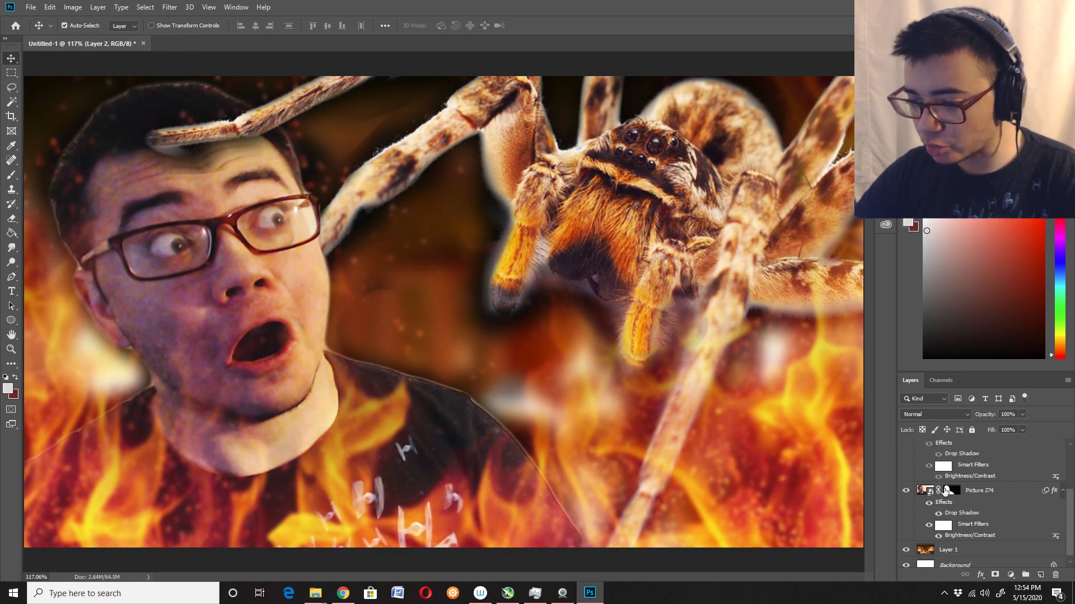
left_click(924, 496)
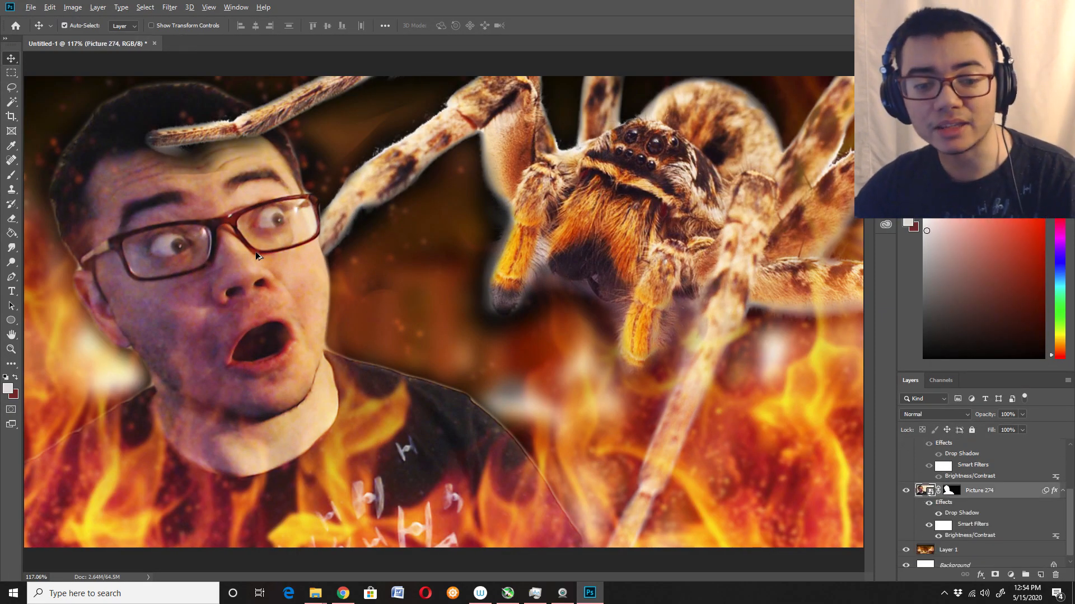
scroll(253, 241, "down", 6)
left_click(168, 7)
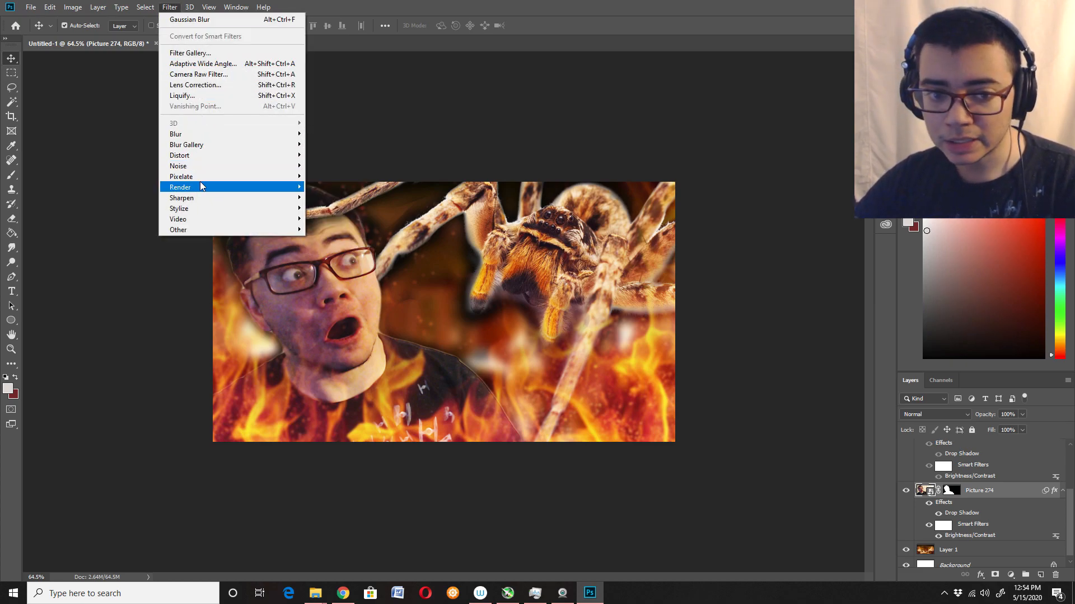
mouse_move(202, 188)
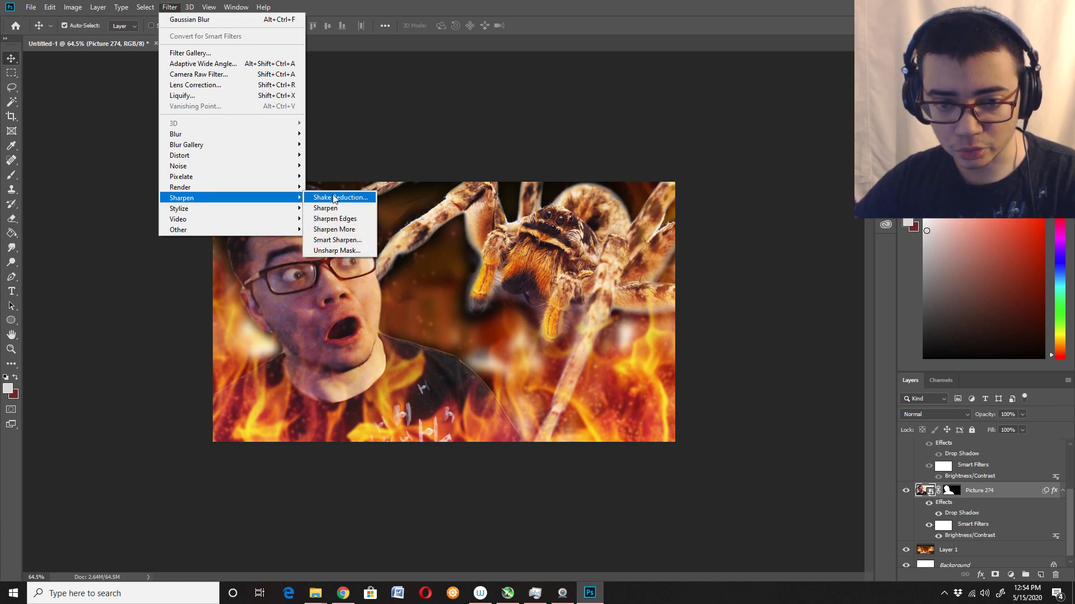
left_click(344, 210)
key("ctrl+z")
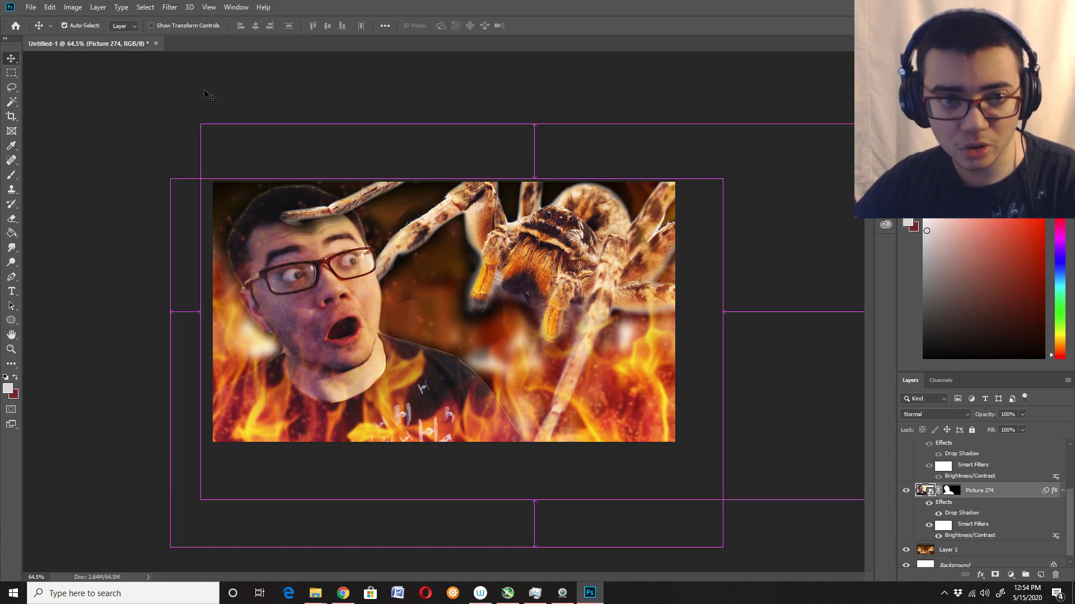
- Apply Smart Sharpen to the Picture 274 layer with amount 279%, radius 3.5 px, noise reduction 100% and Lens Blur removal, and inspect the face
left_click(170, 7)
mouse_move(269, 198)
left_click(351, 244)
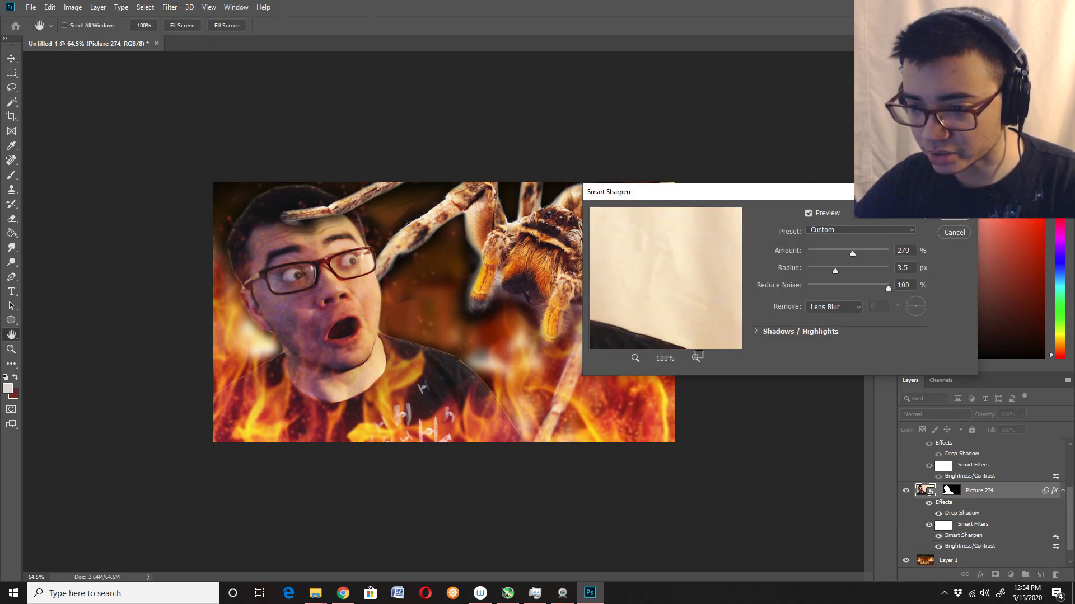
left_click_drag(684, 230, 730, 286)
left_click_drag(638, 268, 692, 244)
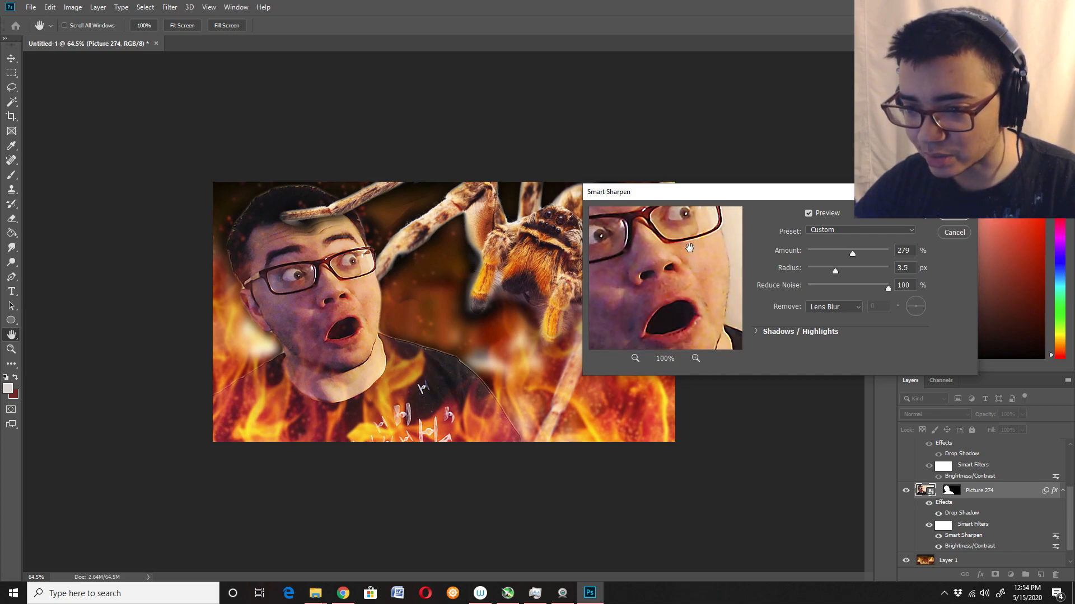
left_click_drag(685, 310, 687, 282)
left_click_drag(686, 235, 674, 363)
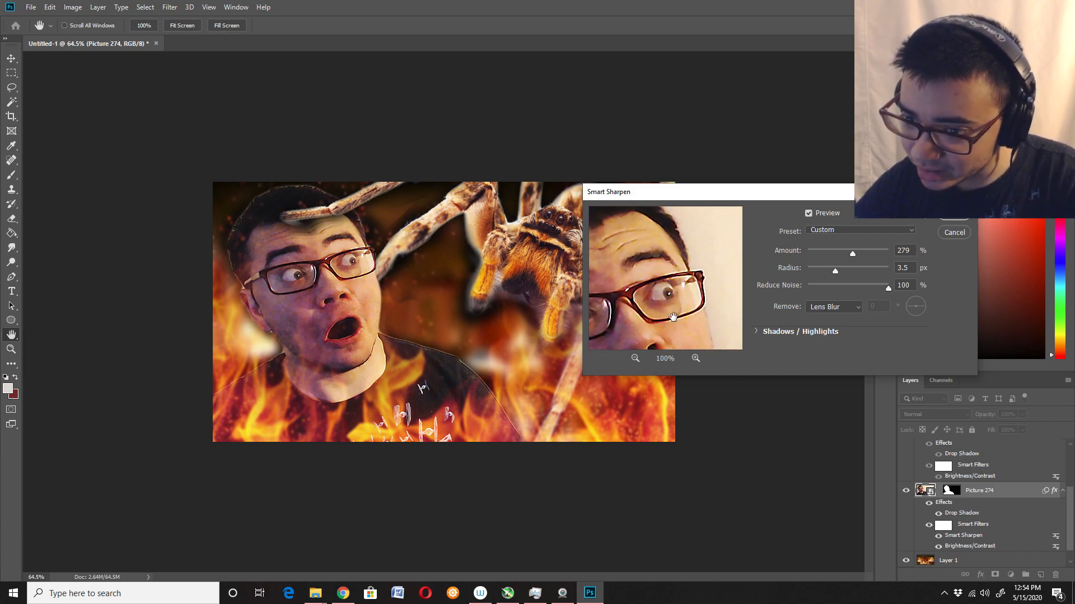
mouse_move(695, 300)
left_mouse_down()
mouse_move(705, 280)
mouse_move(699, 286)
left_mouse_up()
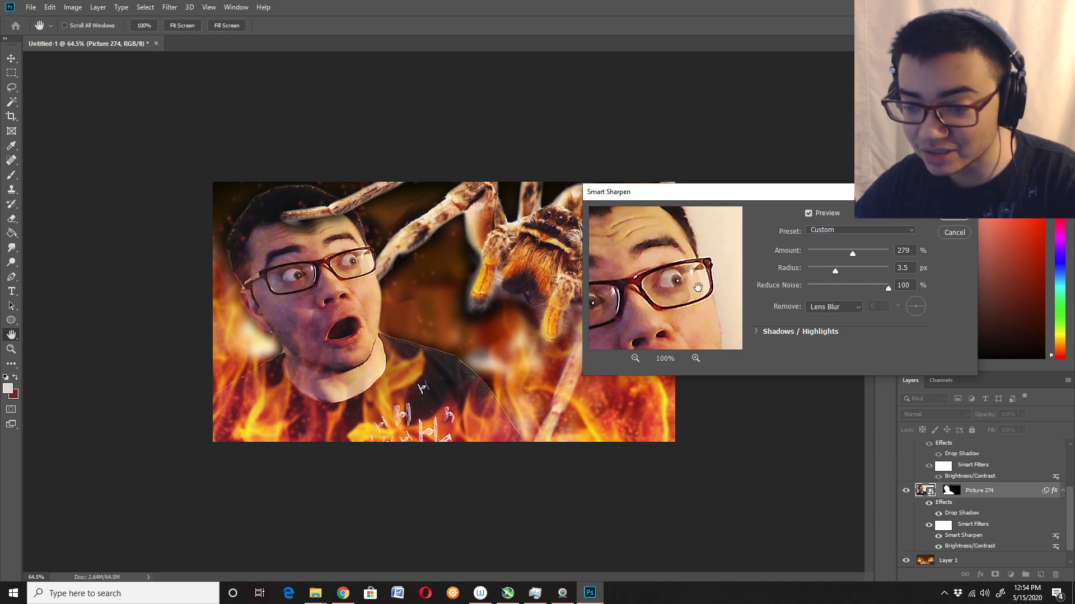
left_click(960, 216)
scroll(355, 333, "up", 5)
scroll(280, 271, "up", 1)
left_click_drag(281, 276, 486, 310)
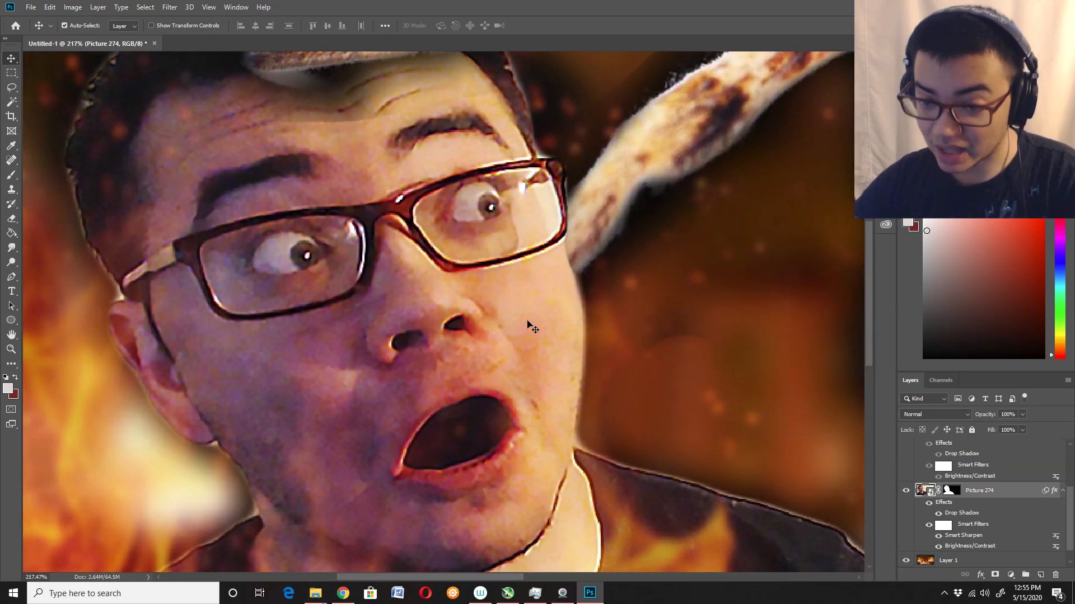
scroll(528, 324, "down", 10)
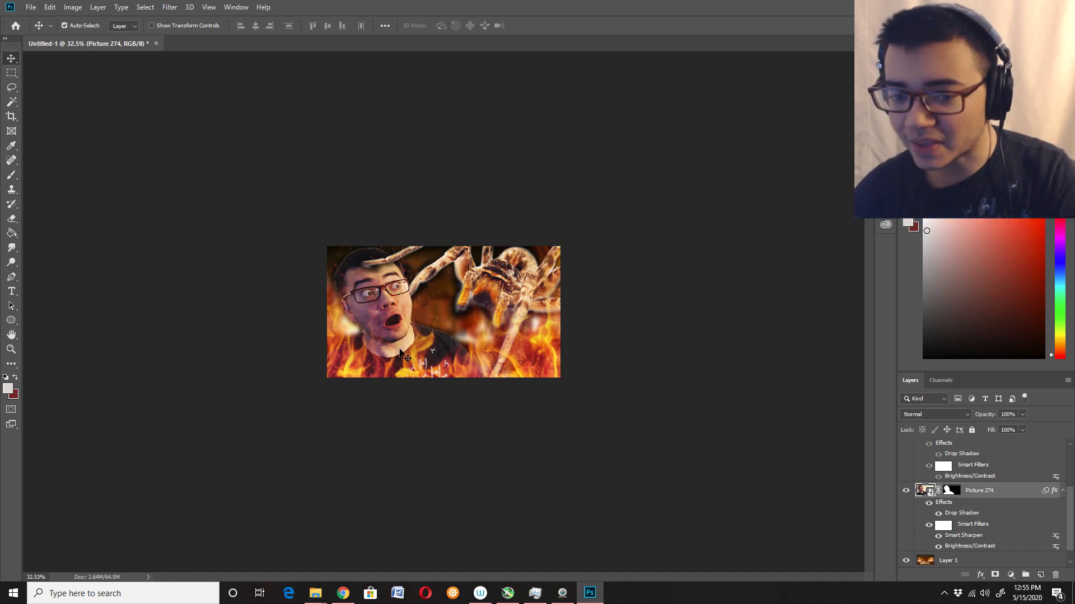
scroll(378, 322, "up", 7)
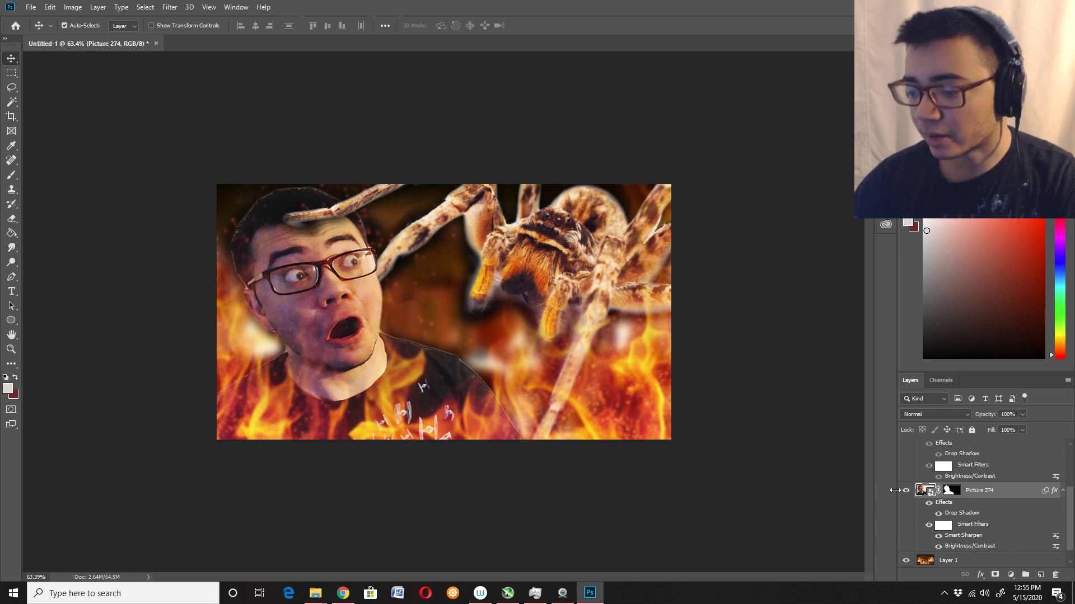
- Apply Smart Sharpen to the spider on Layer 2 with the same settings: amount 279%, radius 3.5 px, noise reduction 100%, Lens Blur removal
scroll(948, 496, "up", 1)
scroll(974, 509, "up", 1)
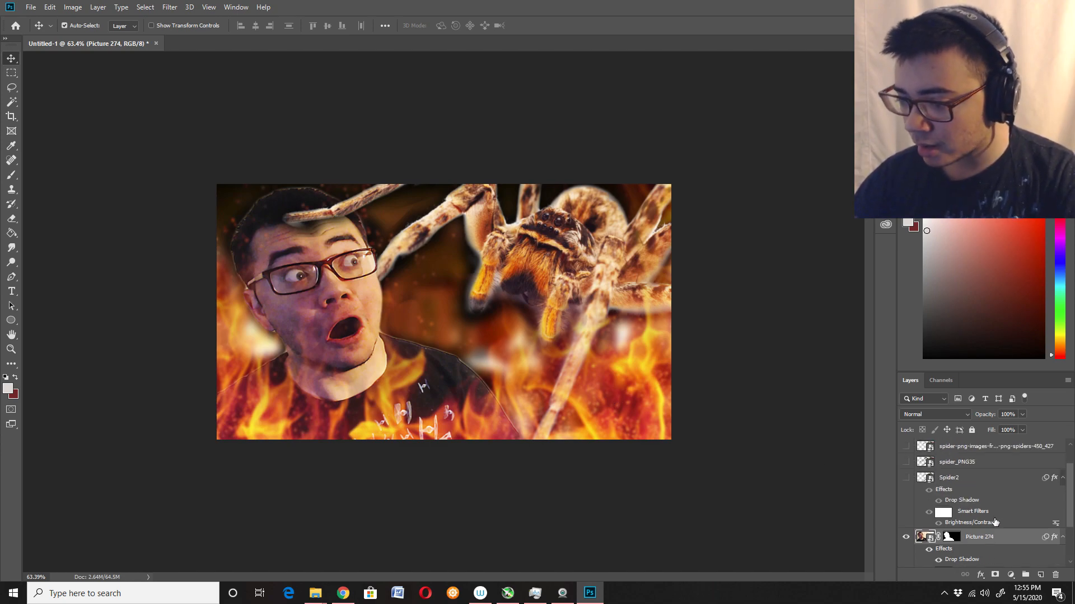
scroll(995, 521, "up", 1)
left_click(958, 510)
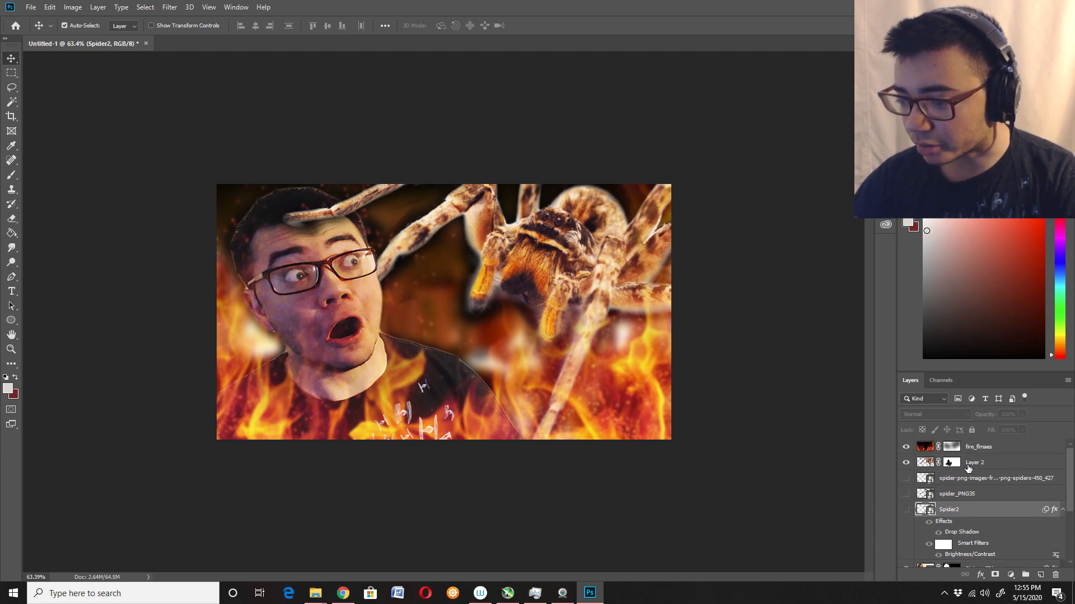
left_click(968, 469)
key("ctrl+alt+f")
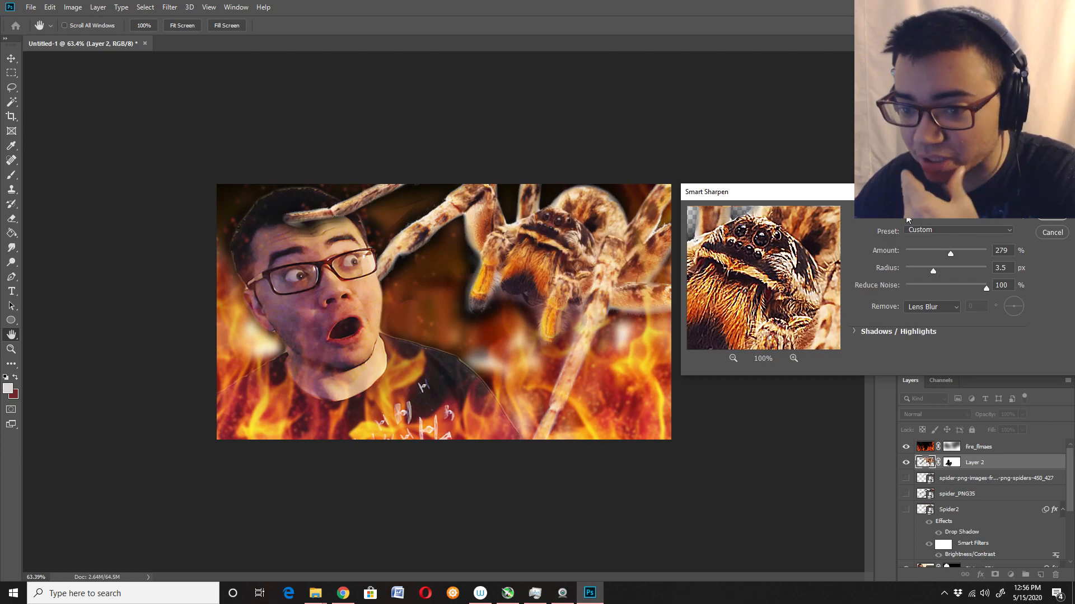
key("Return")
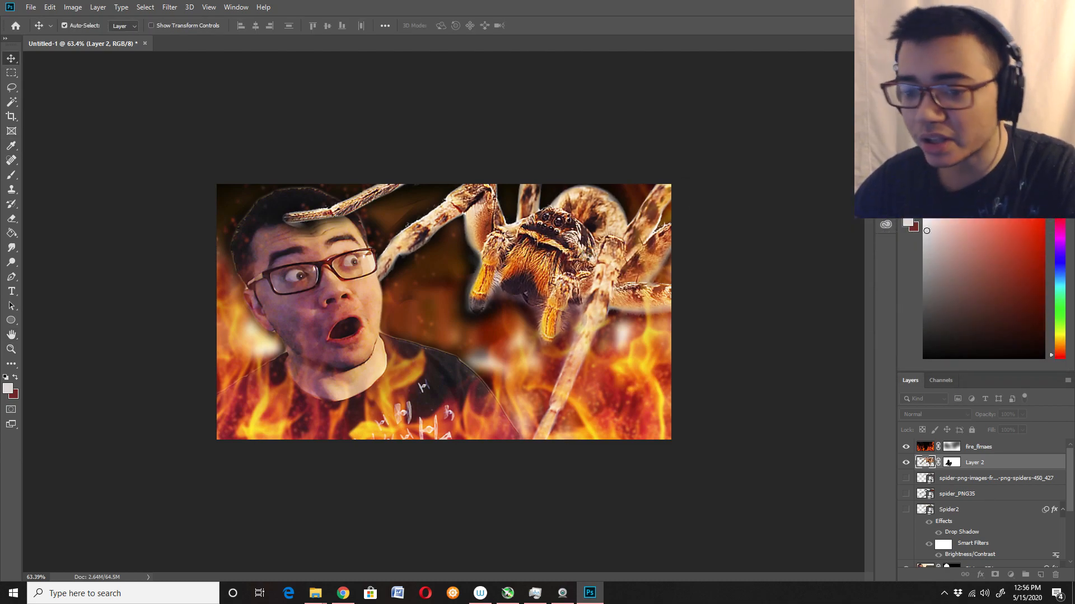
scroll(596, 268, "down", 2)
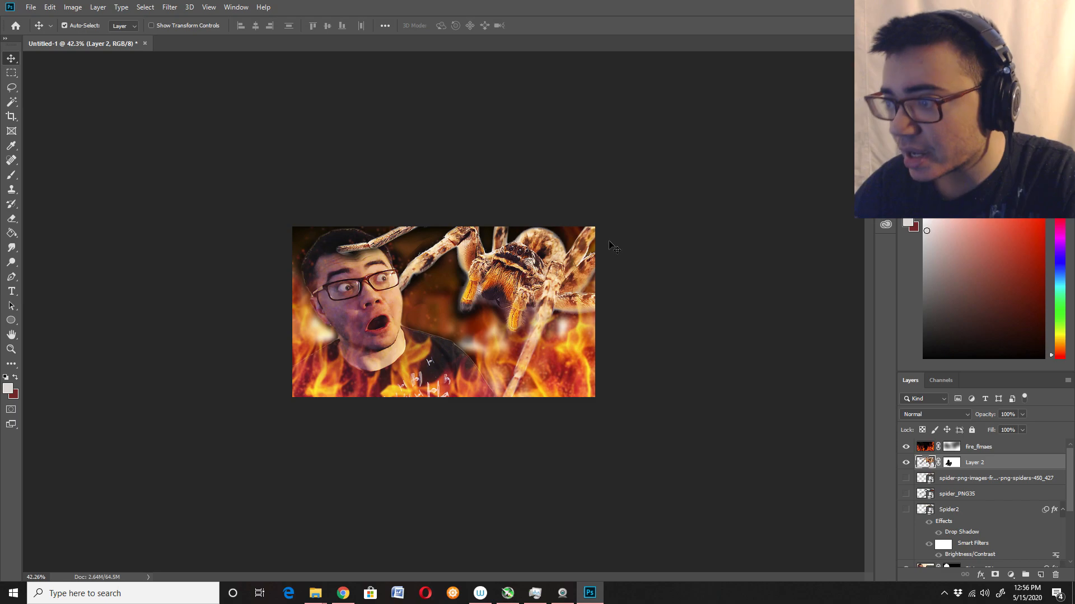
scroll(613, 249, "down", 2)
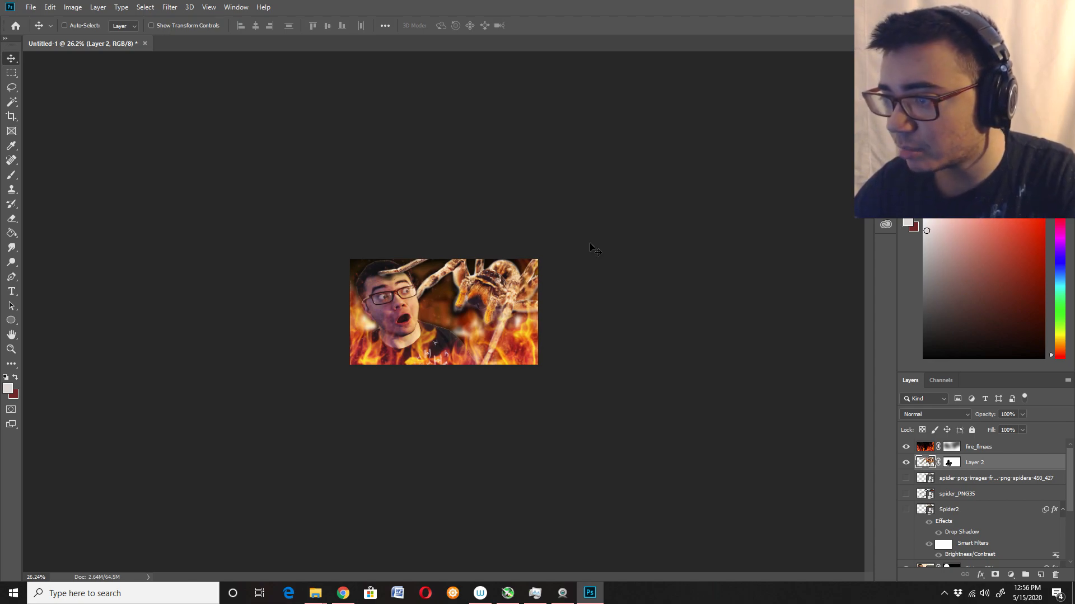
- Add a Levels adjustment layer above the fire layer, with the shadow input at 33 and the highlight input at 224
key("ctrl+plus")
key("ctrl+plus")
key("ctrl+plus")
key("ctrl+plus")
scroll(437, 281, "down", 2)
left_click(1002, 449)
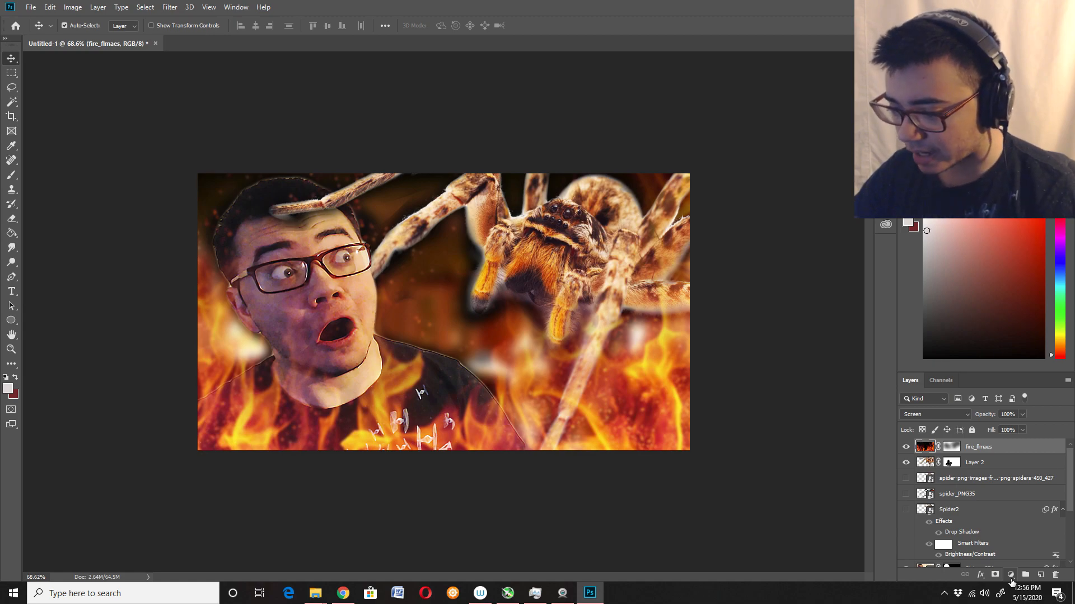
left_click(1010, 576)
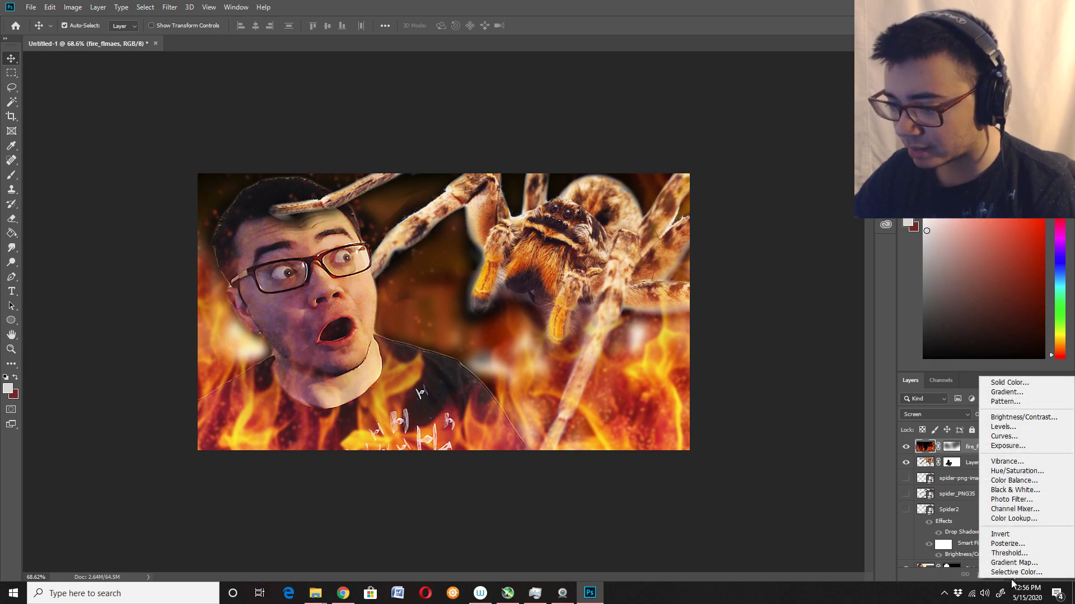
left_click(1026, 428)
left_click_drag(919, 320, 938, 319)
left_click_drag(1058, 321, 1042, 321)
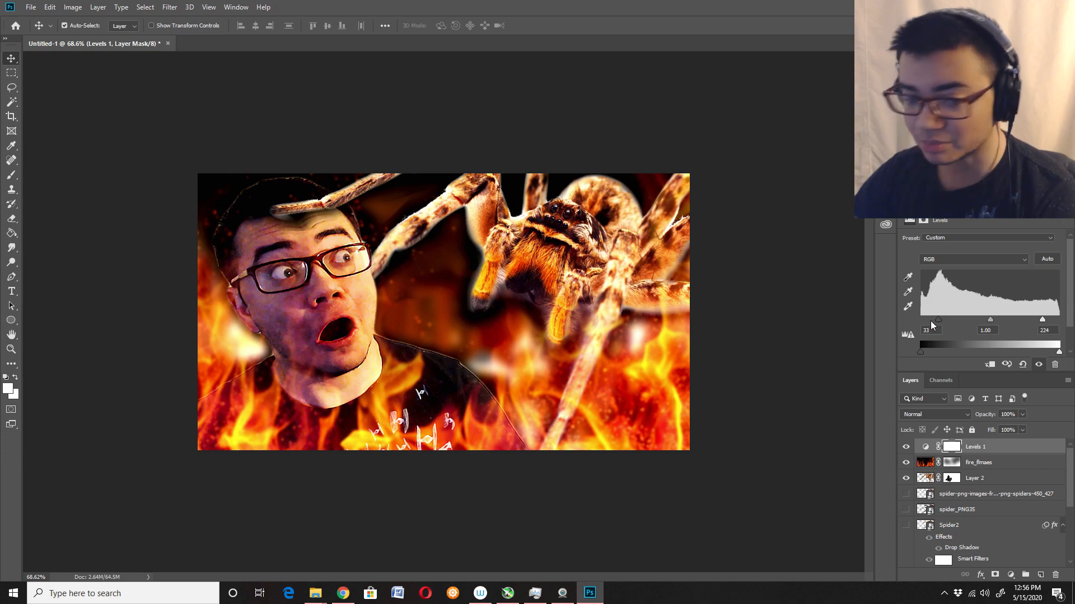
- Soften the Levels adjustment to shadow input 12 and highlight input 234, and compare the image with it hidden and shown
mouse_move(938, 319)
left_mouse_down()
mouse_move(917, 321)
mouse_move(992, 322)
mouse_move(928, 320)
left_mouse_up()
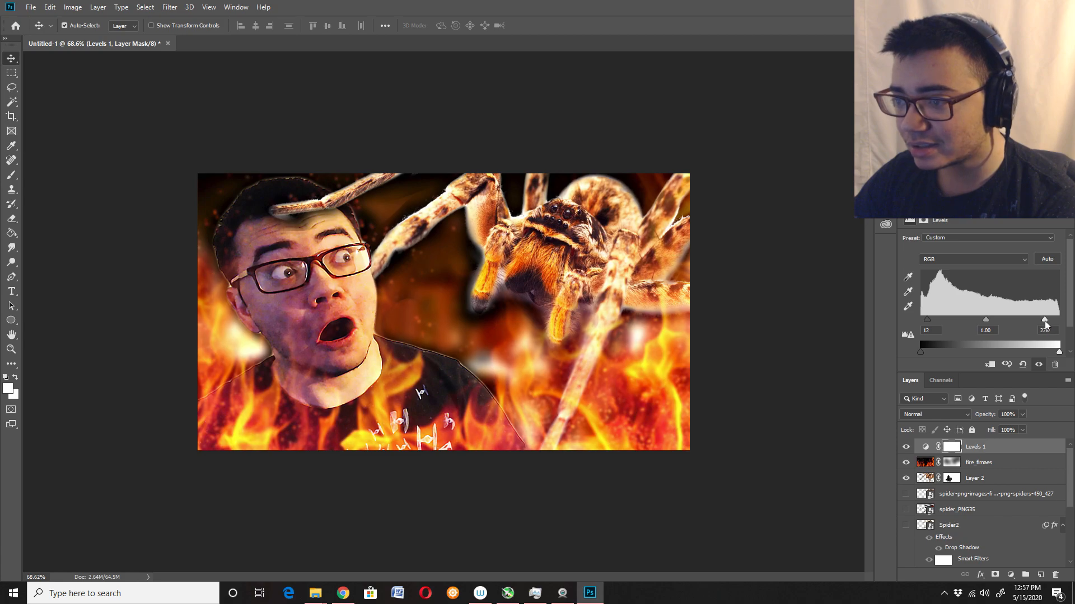
left_click_drag(1045, 321, 1048, 321)
left_click(907, 447)
left_click(906, 447)
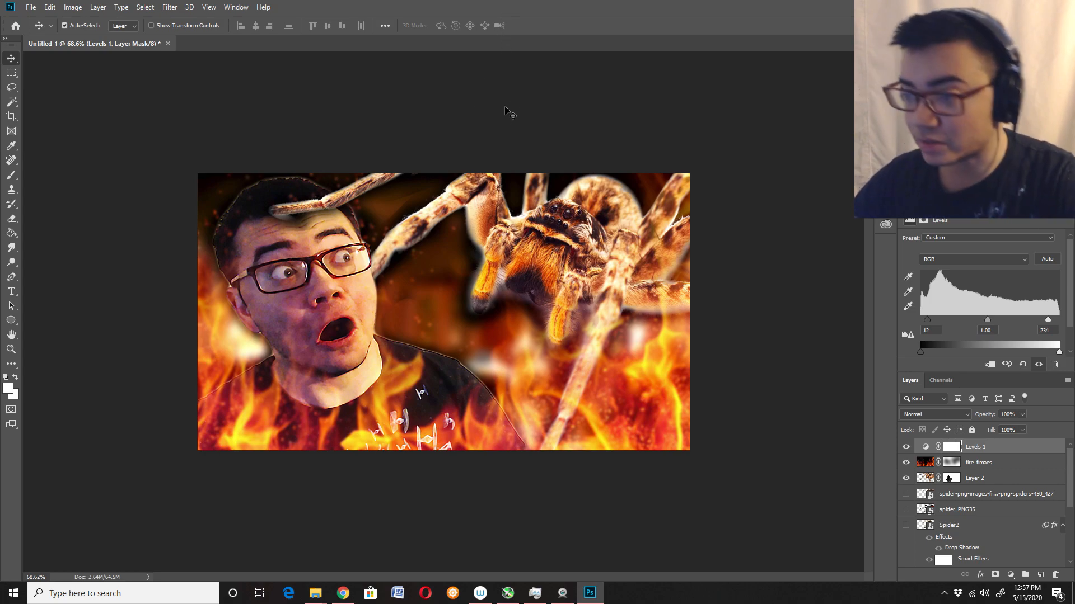
- Examine the finished thumbnail at small, medium and full-view size to judge the flames, face and spider
scroll(449, 231, "down", 3)
scroll(449, 230, "down", 1)
scroll(321, 264, "up", 5)
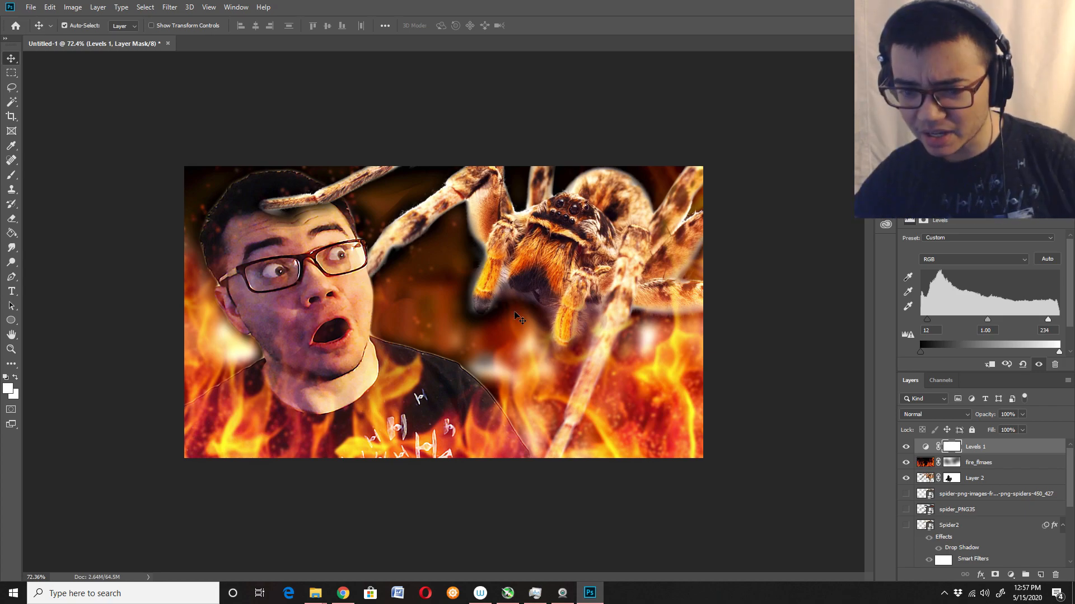
left_click(985, 467)
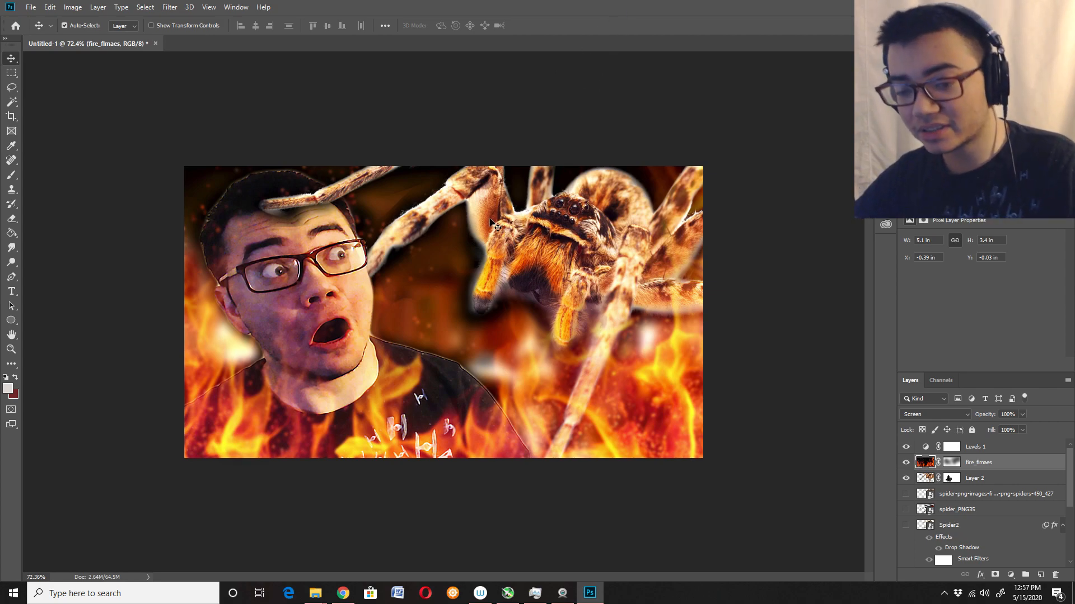
scroll(383, 291, "up", 2)
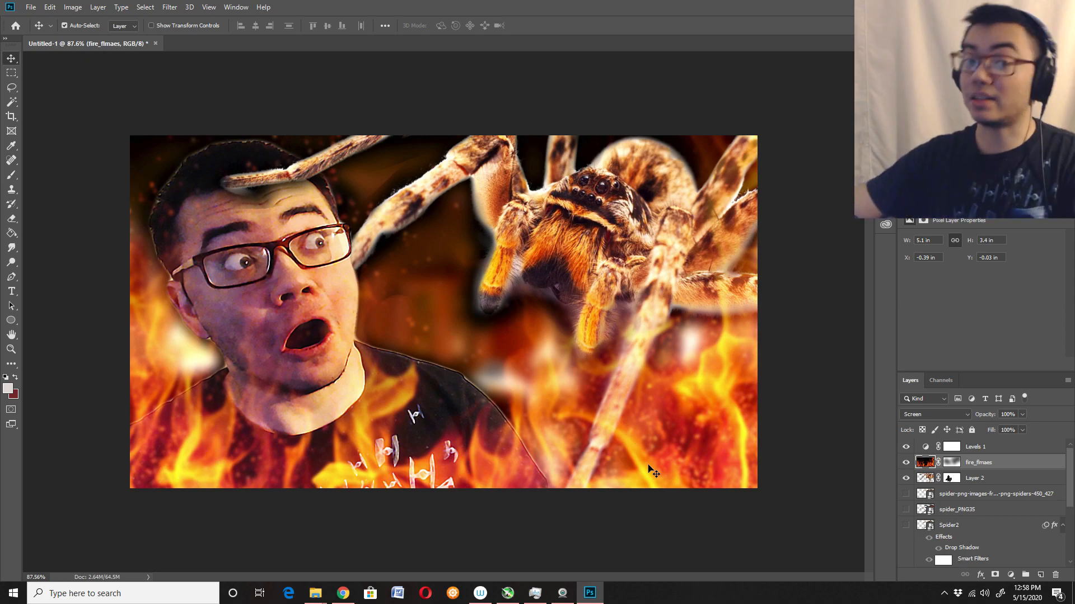
scroll(615, 445, "down", 3)
scroll(619, 445, "up", 2)
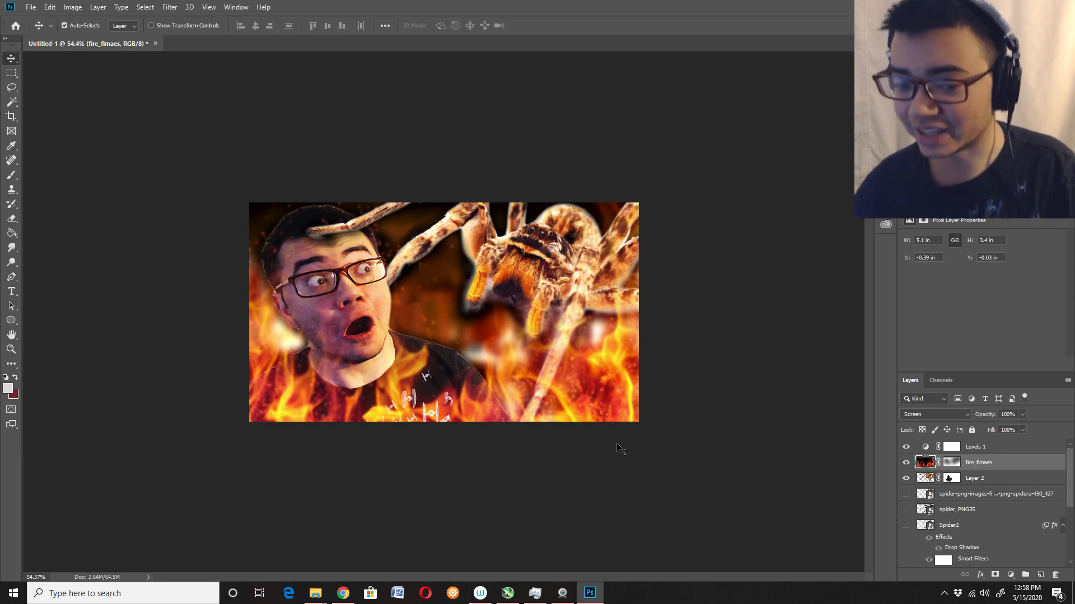
key("ctrl+0")
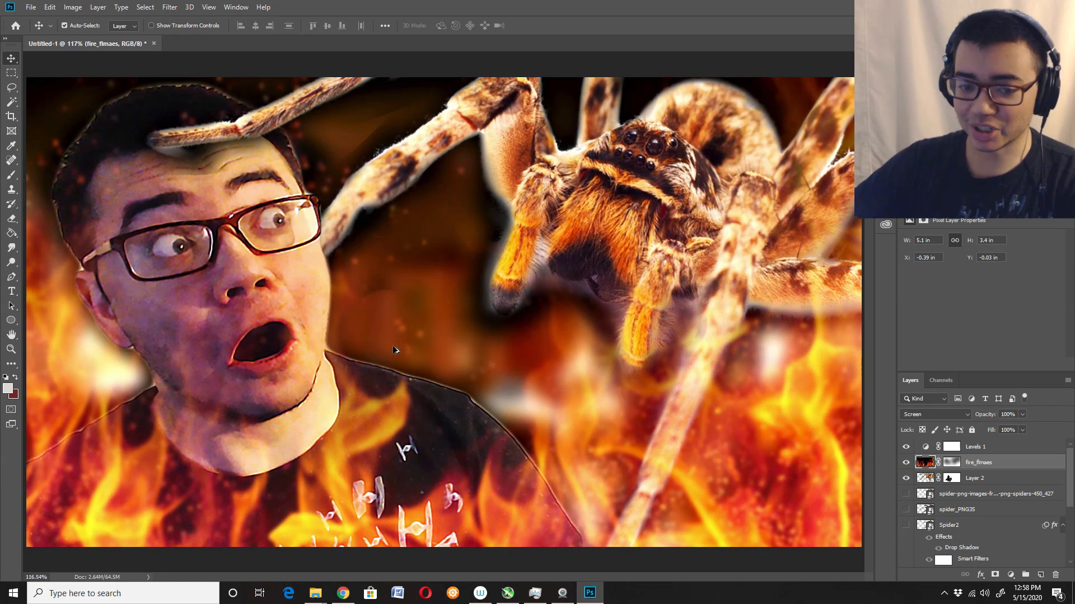
scroll(386, 344, "down", 3)
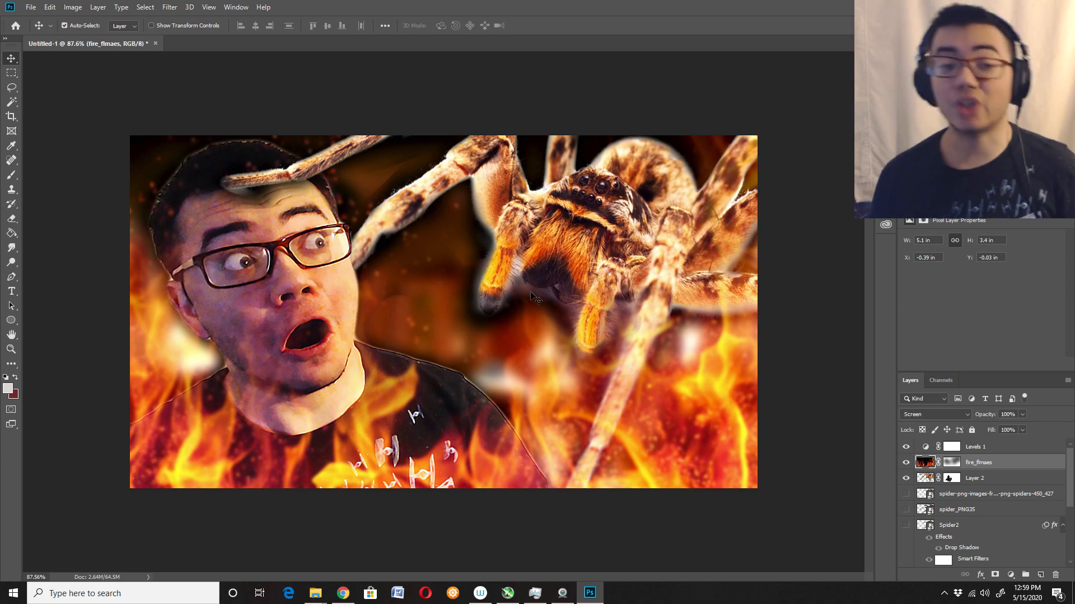
left_click(30, 7)
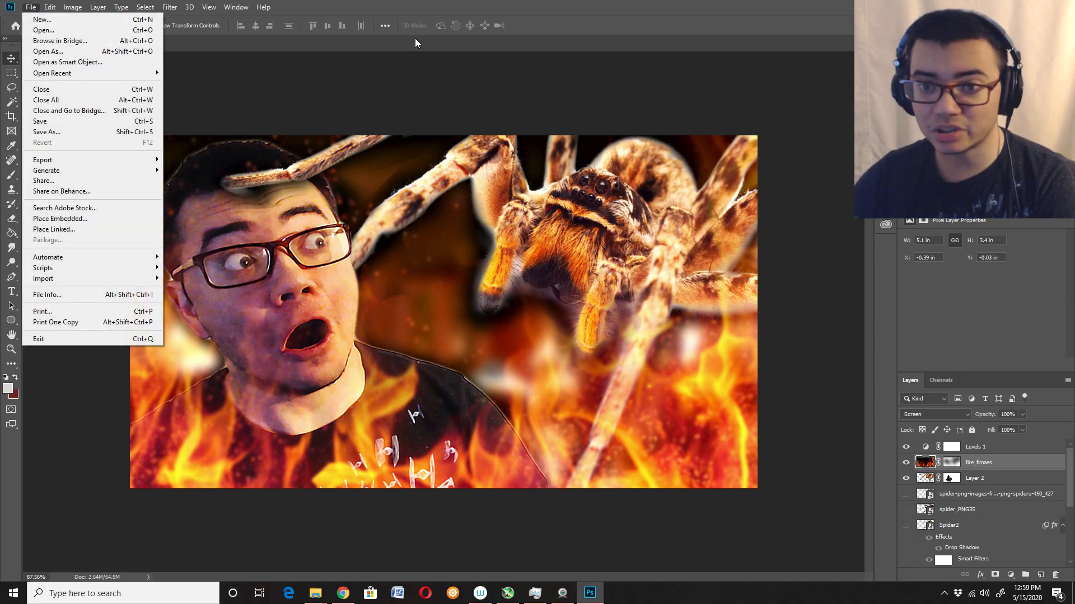
left_click(453, 9)
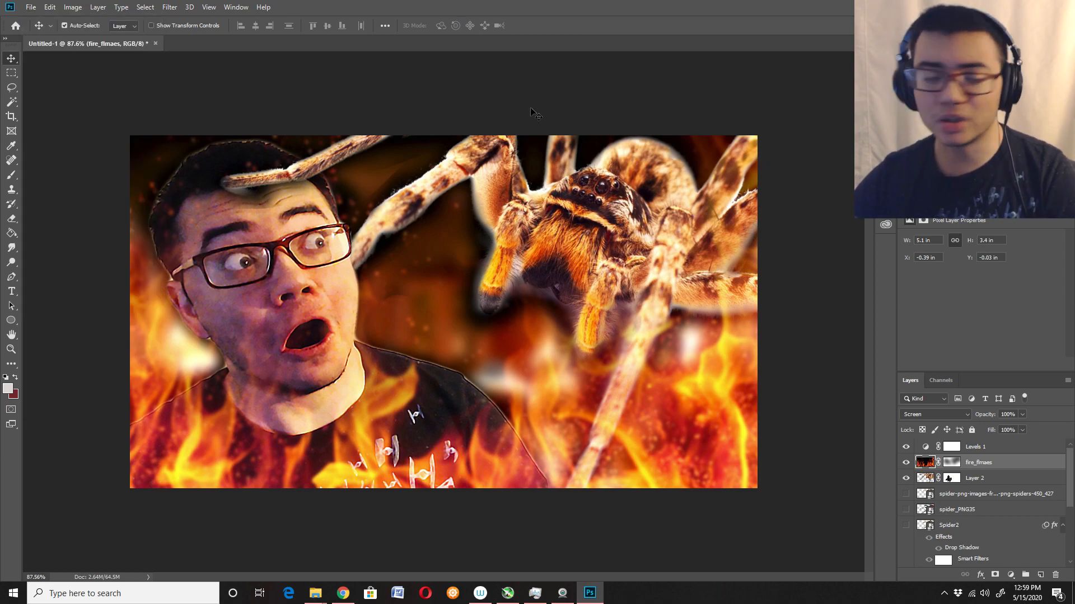